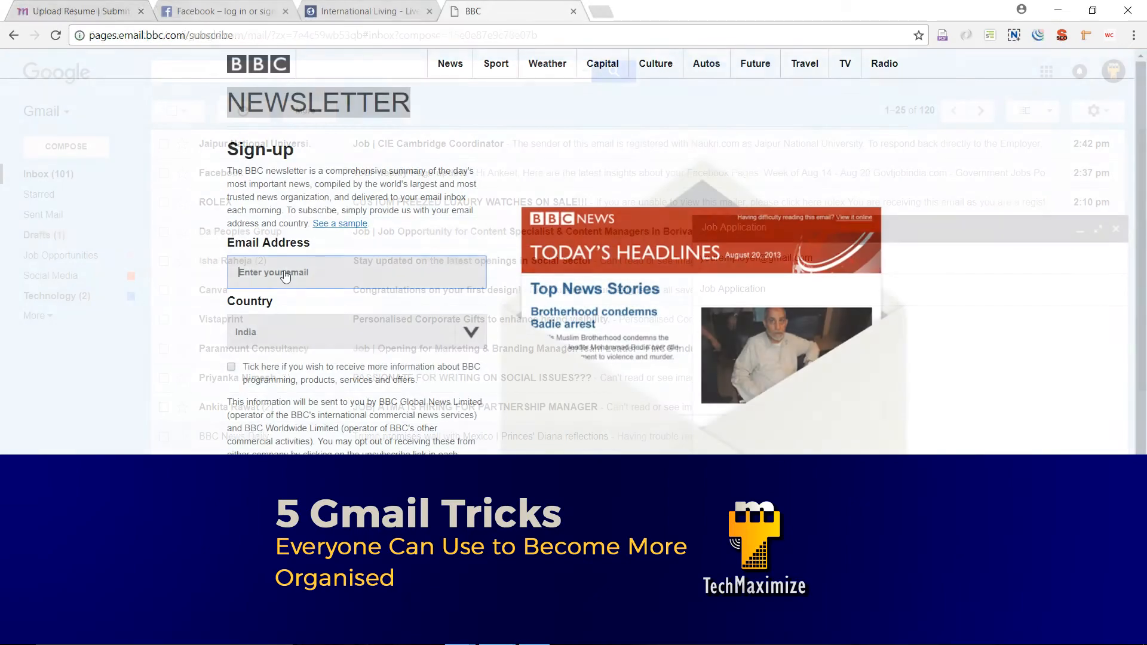
- Read the Quess Corp, FRANKFINN and Shrofile job emails in Outlook Mail, then return to Gmail
text(youremail)
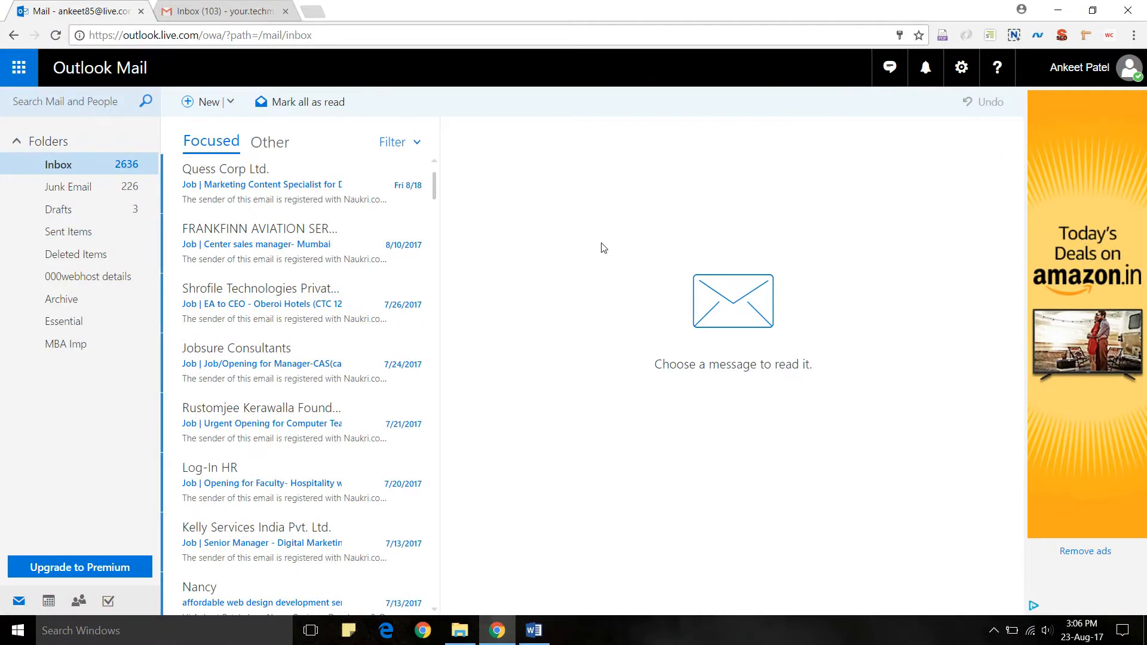
click(303, 187)
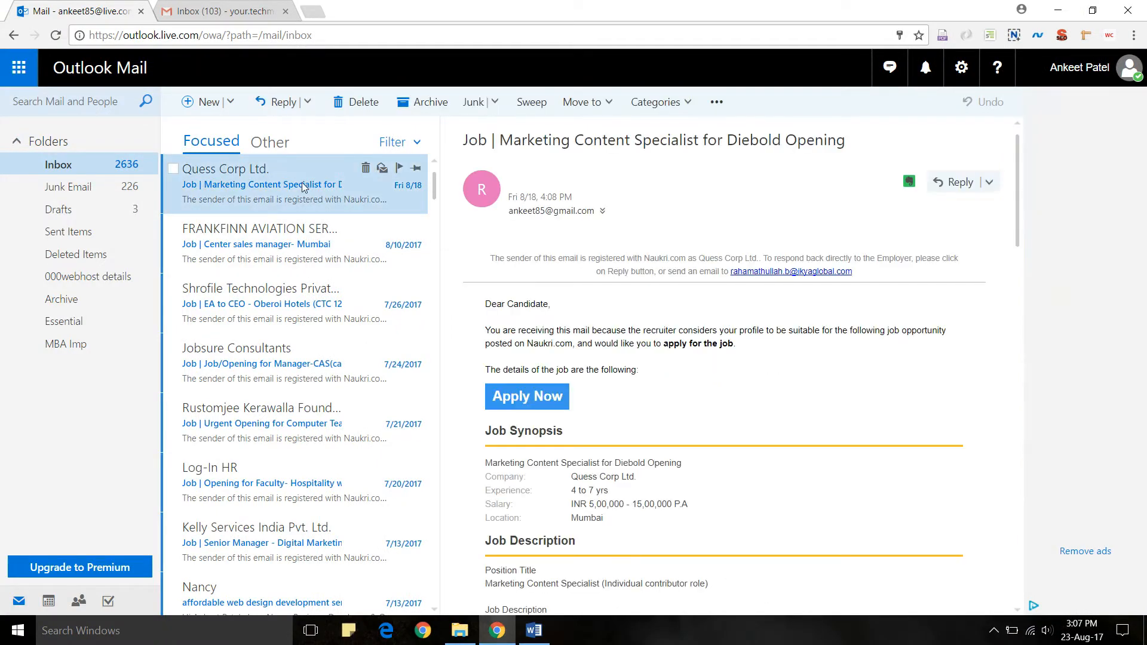
click(292, 242)
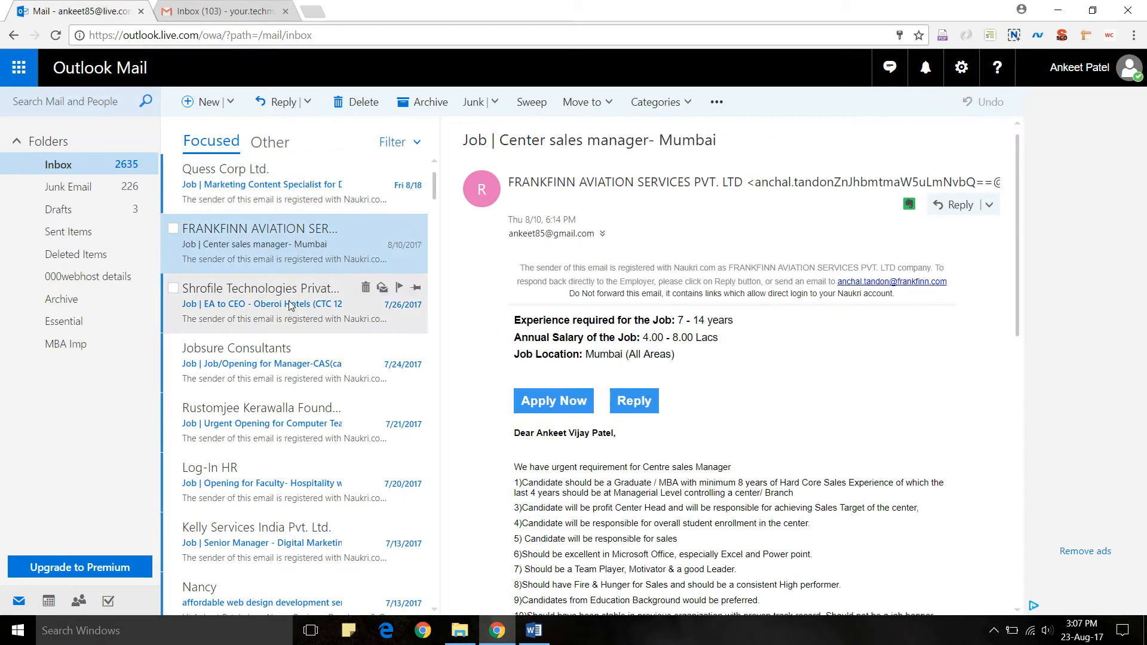
click(289, 304)
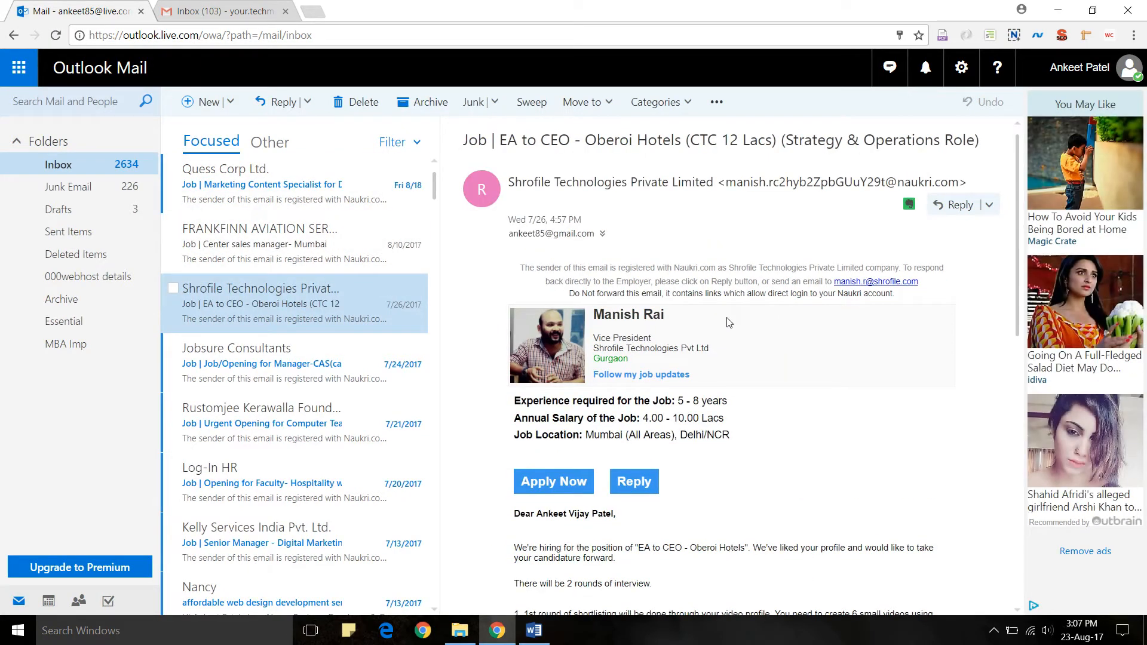
scroll(729, 323, down, 6)
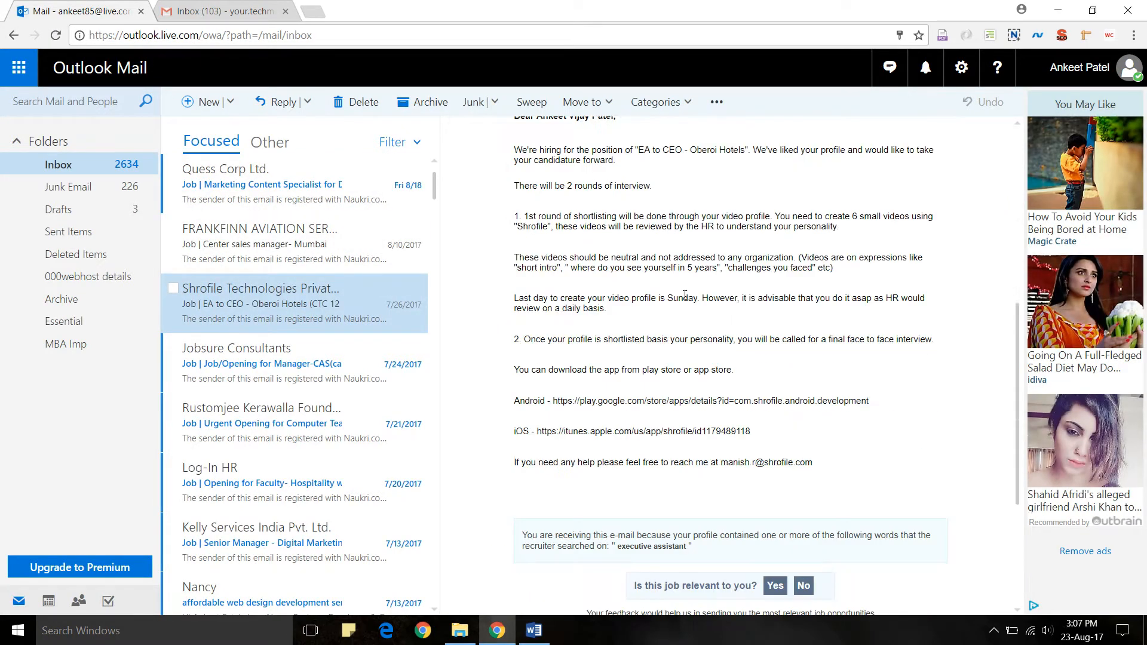
click(222, 11)
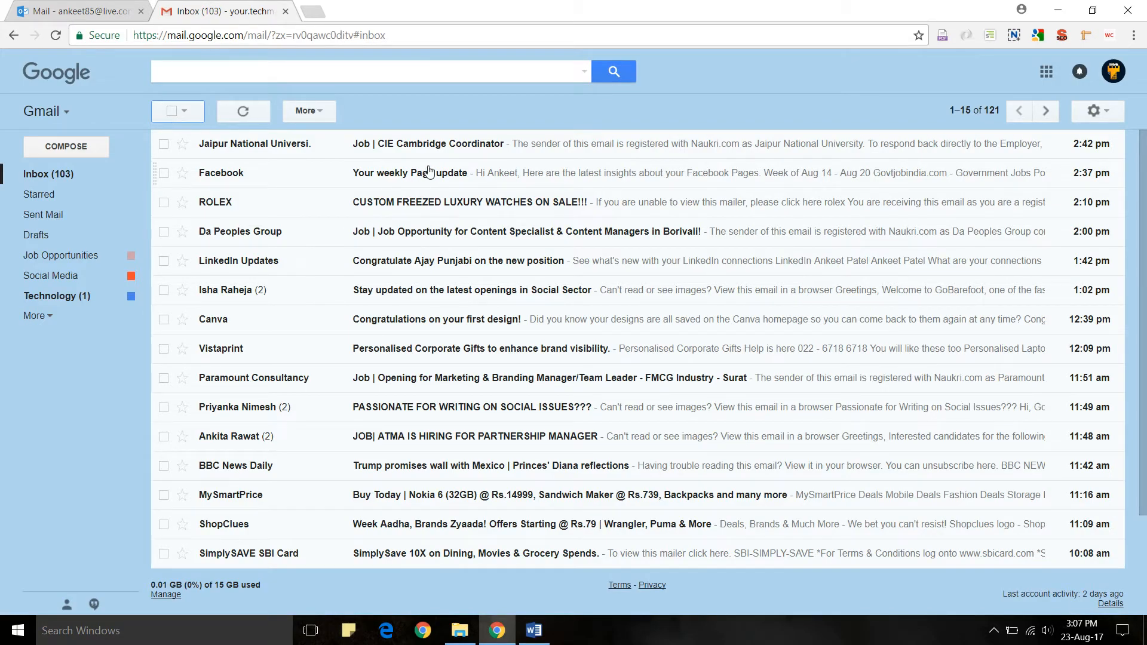
- Read the CIE Cambridge Coordinator email, move on to the weekly Page update, then return to the inbox
click(440, 145)
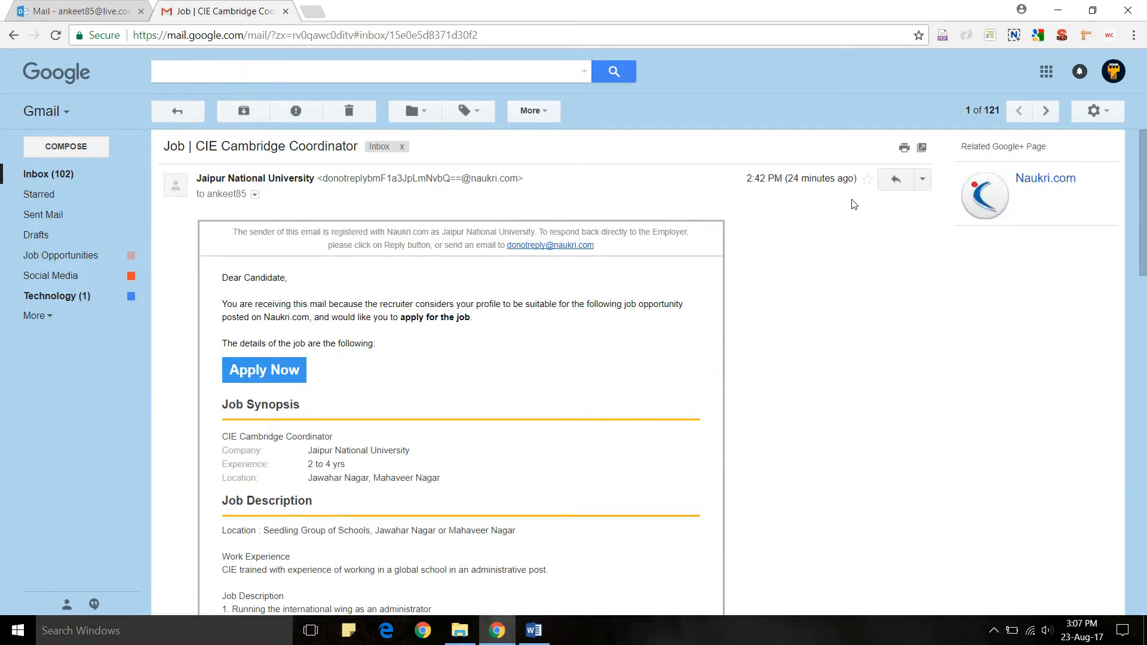
click(1045, 112)
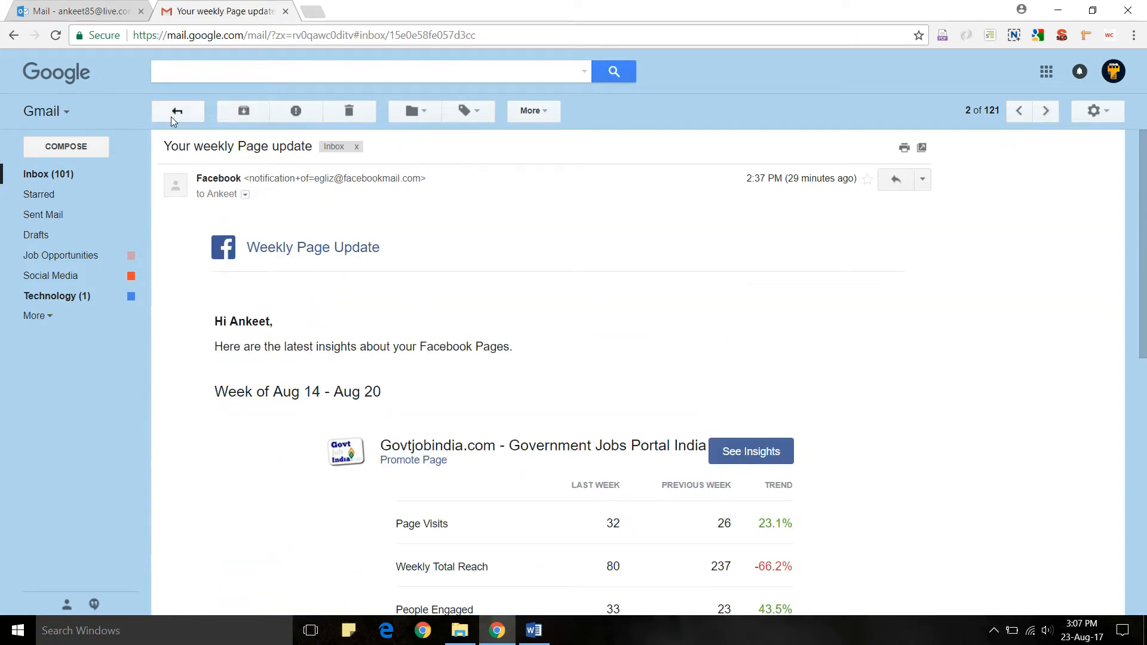
click(173, 113)
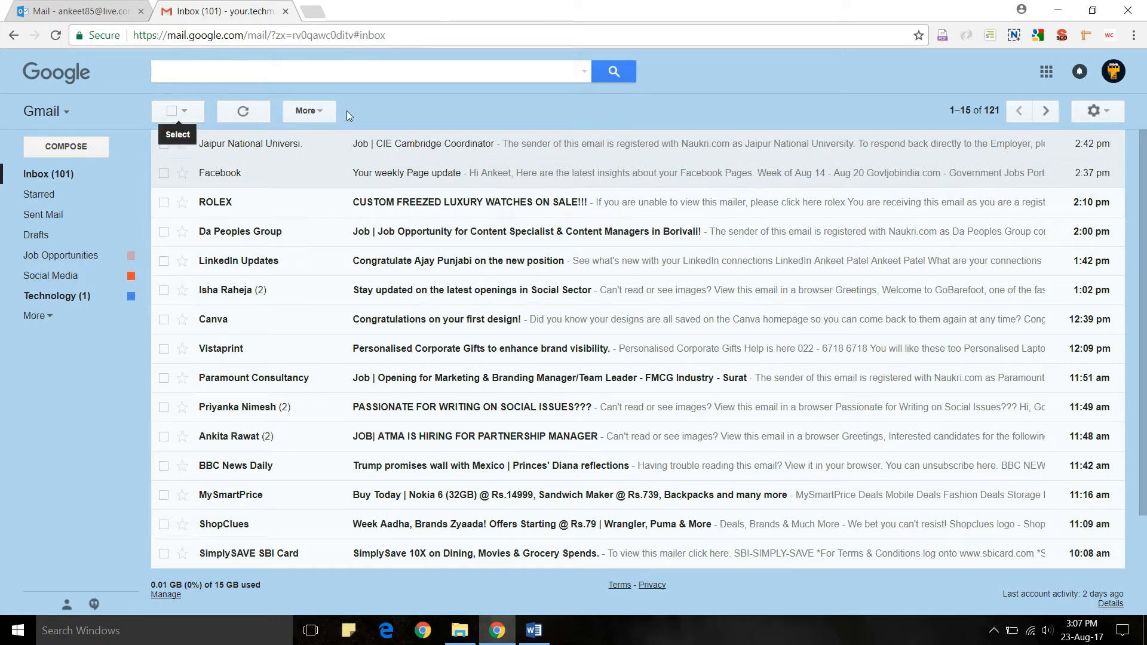
- In Settings > Labs, find 'preview', enable the Preview Pane lab and save changes
click(1103, 115)
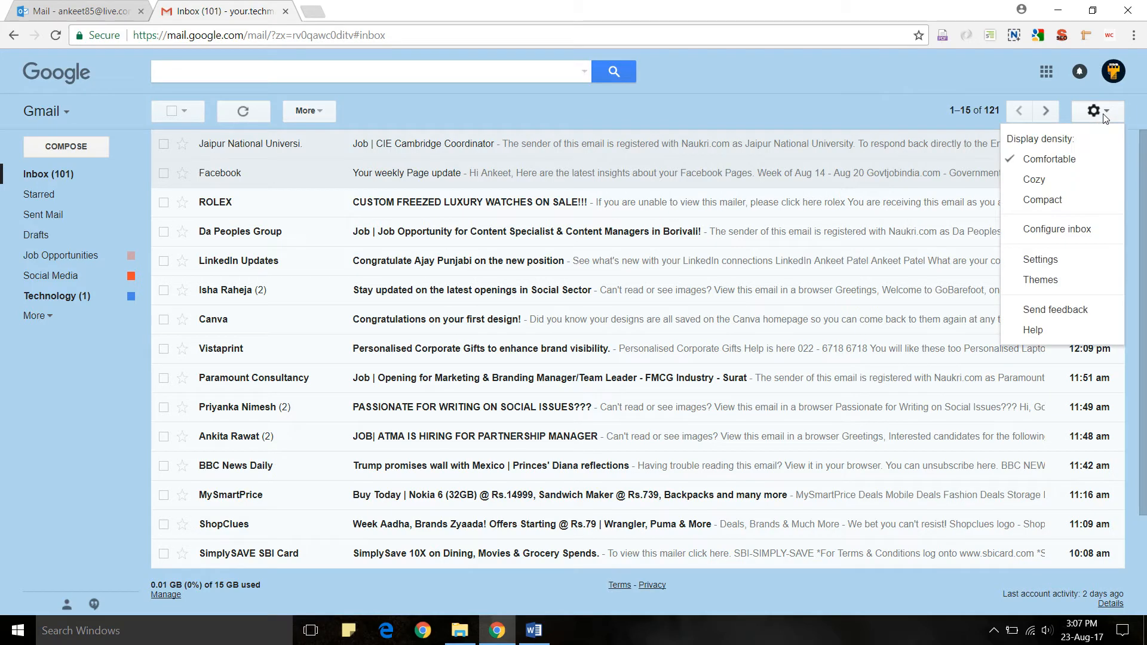
click(1051, 259)
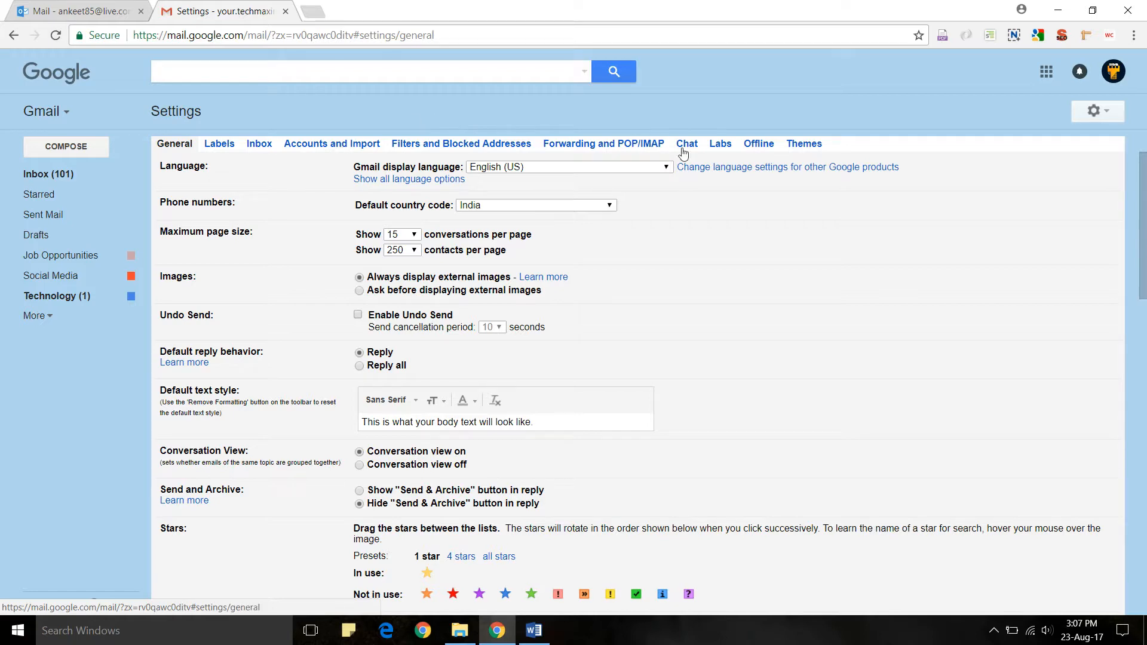
click(715, 150)
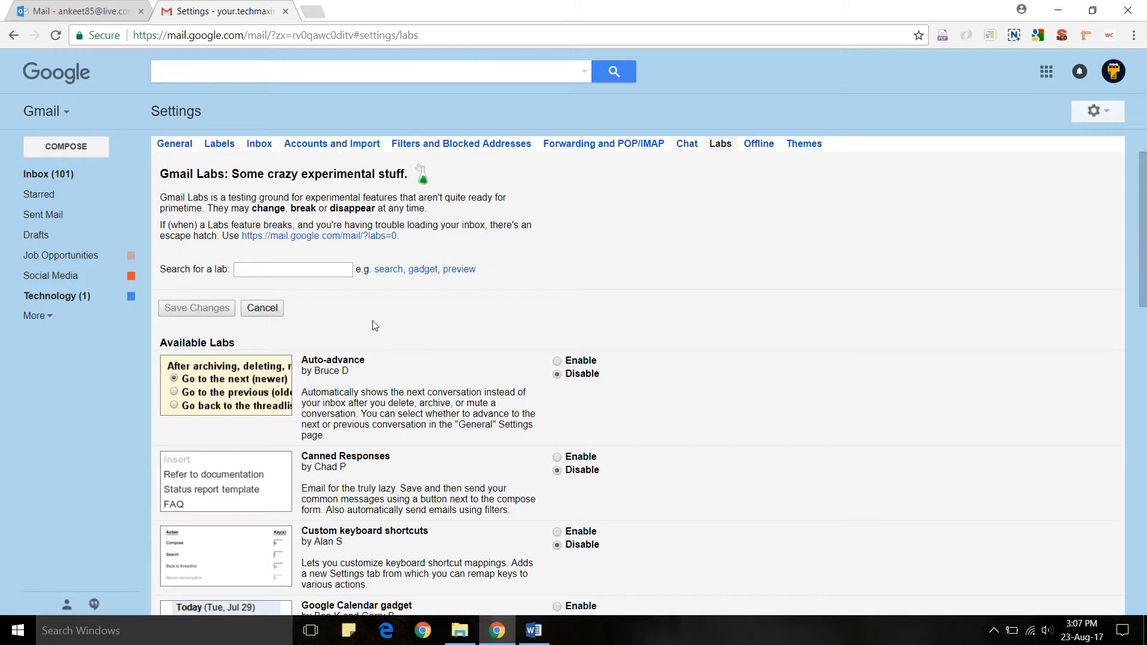
click(293, 267)
text(preview)
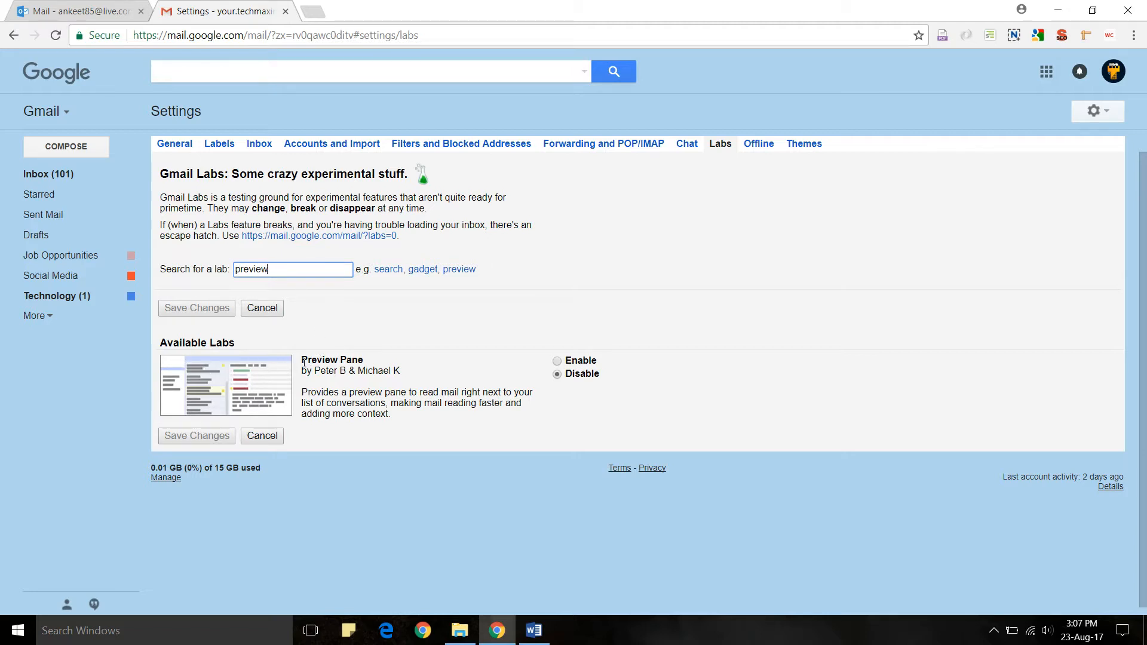
drag(303, 360, 361, 360)
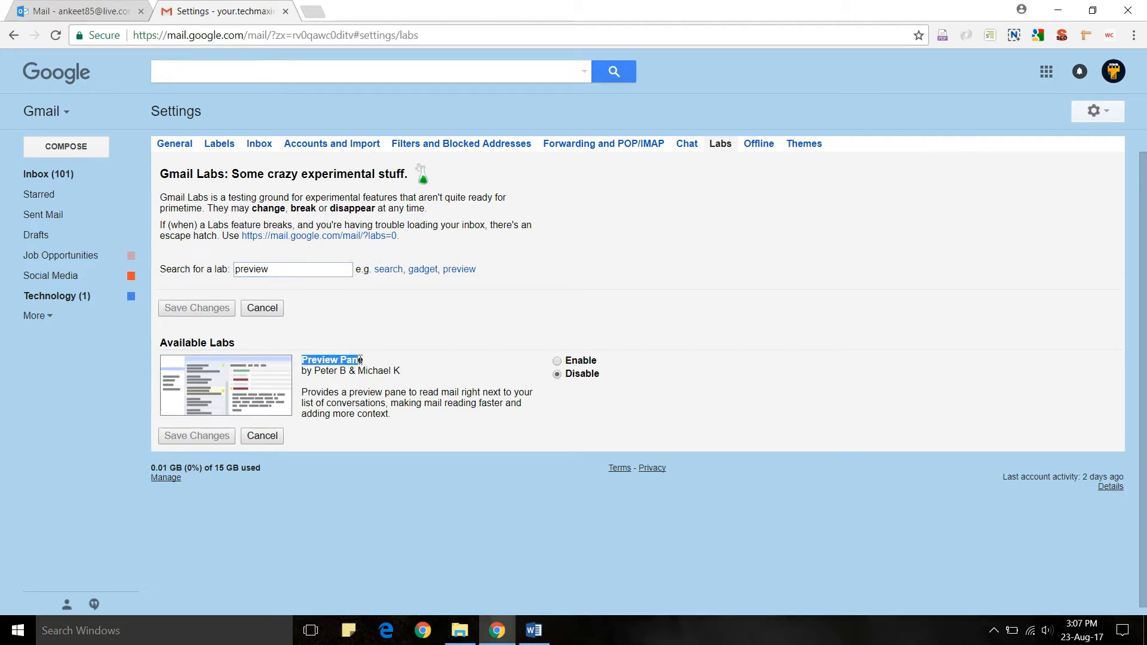
click(557, 361)
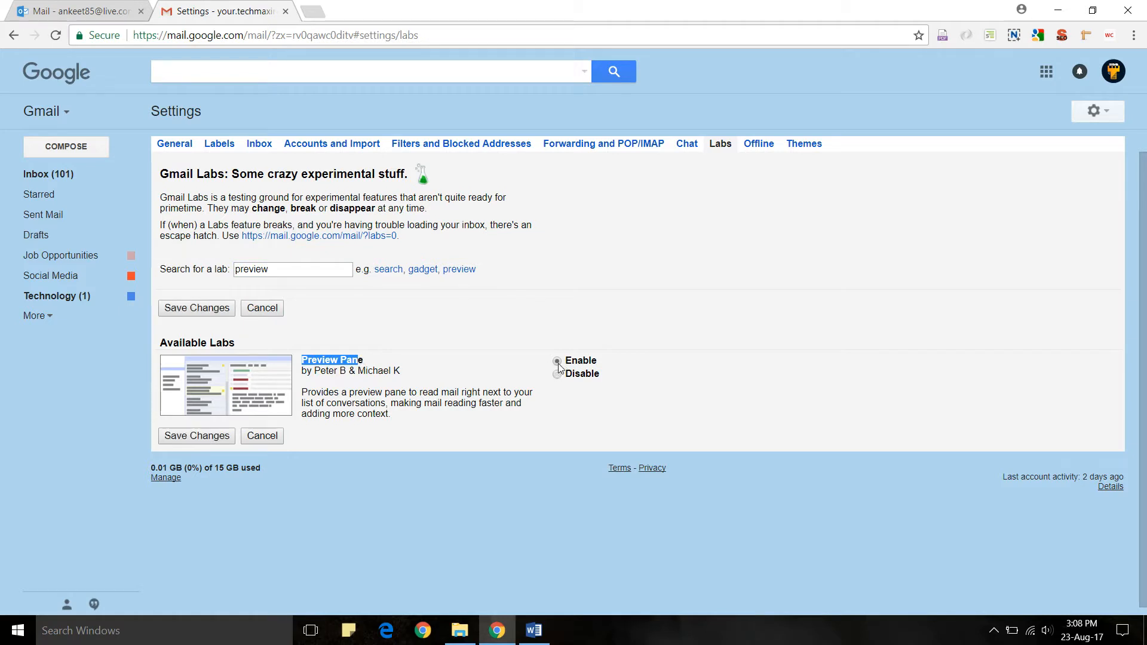
click(226, 437)
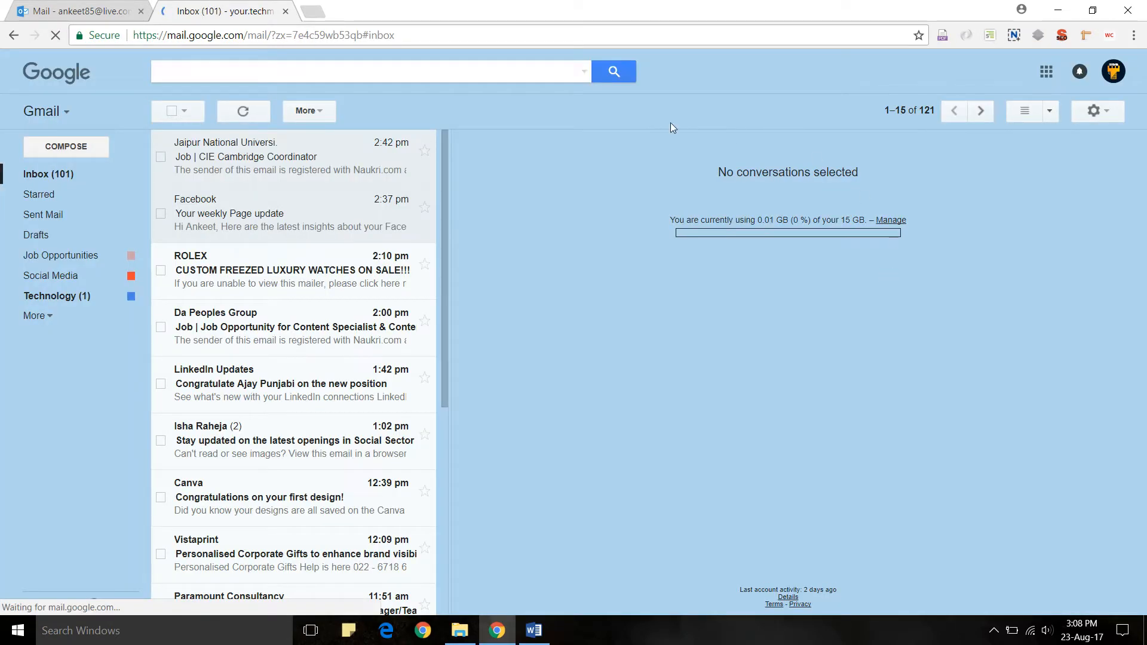
- Switch the reading pane layout to No split, then to Vertical split
click(1049, 111)
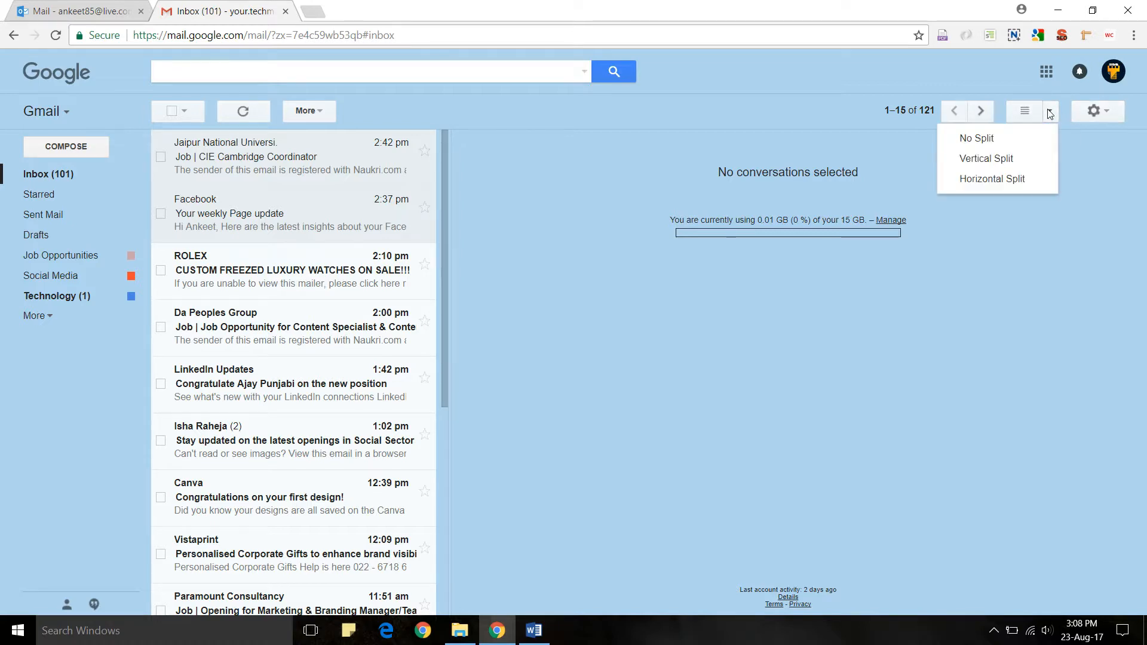
click(993, 140)
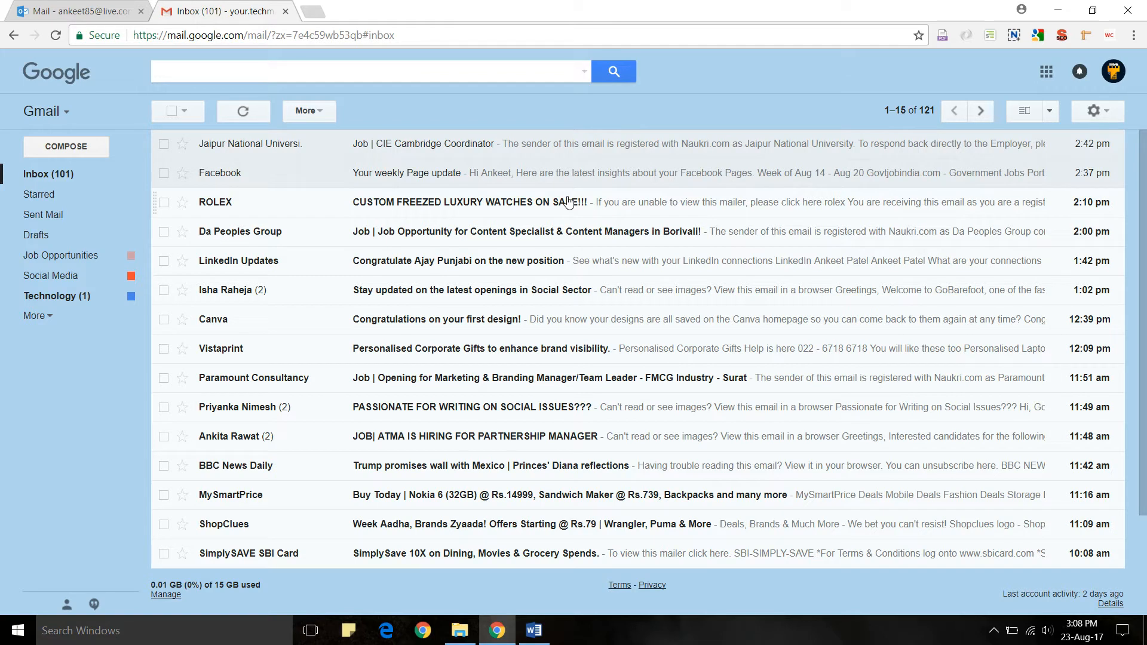
click(1050, 111)
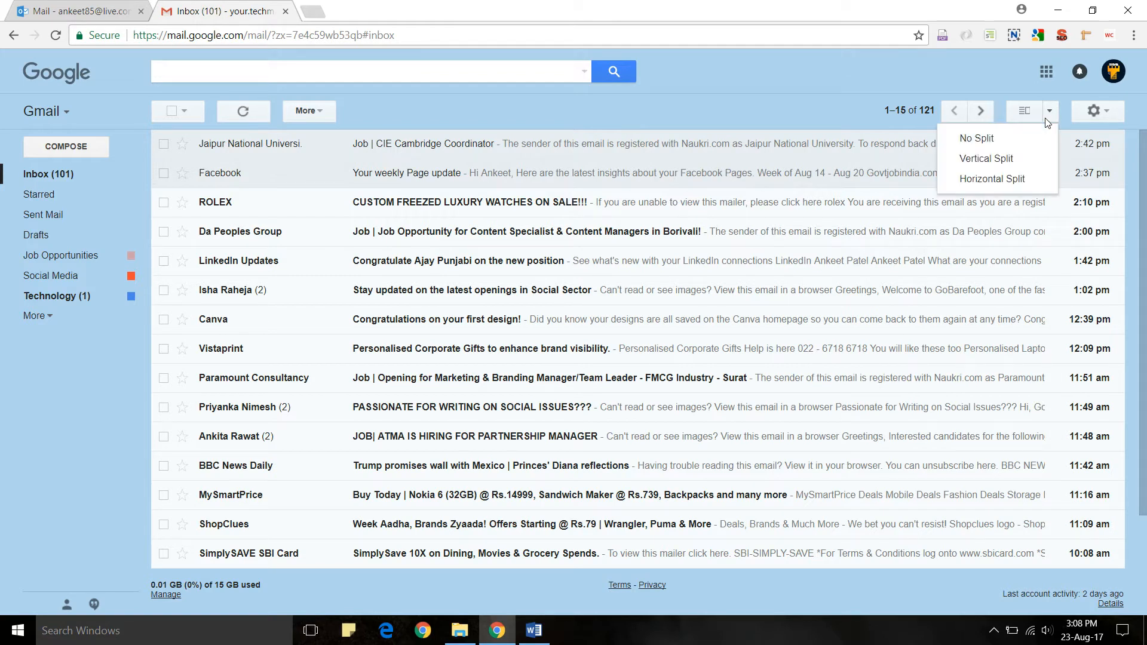
click(991, 158)
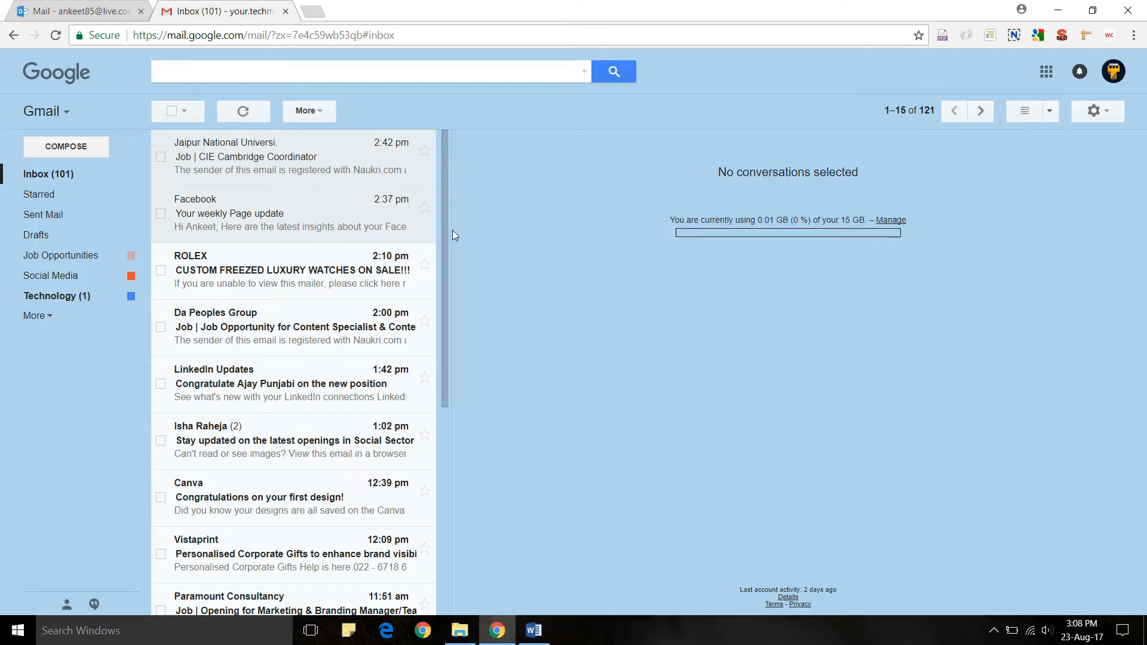
- Read the ROLEX, Da Peoples Group, LinkedIn Updates and Social Sector emails in the side pane
click(287, 285)
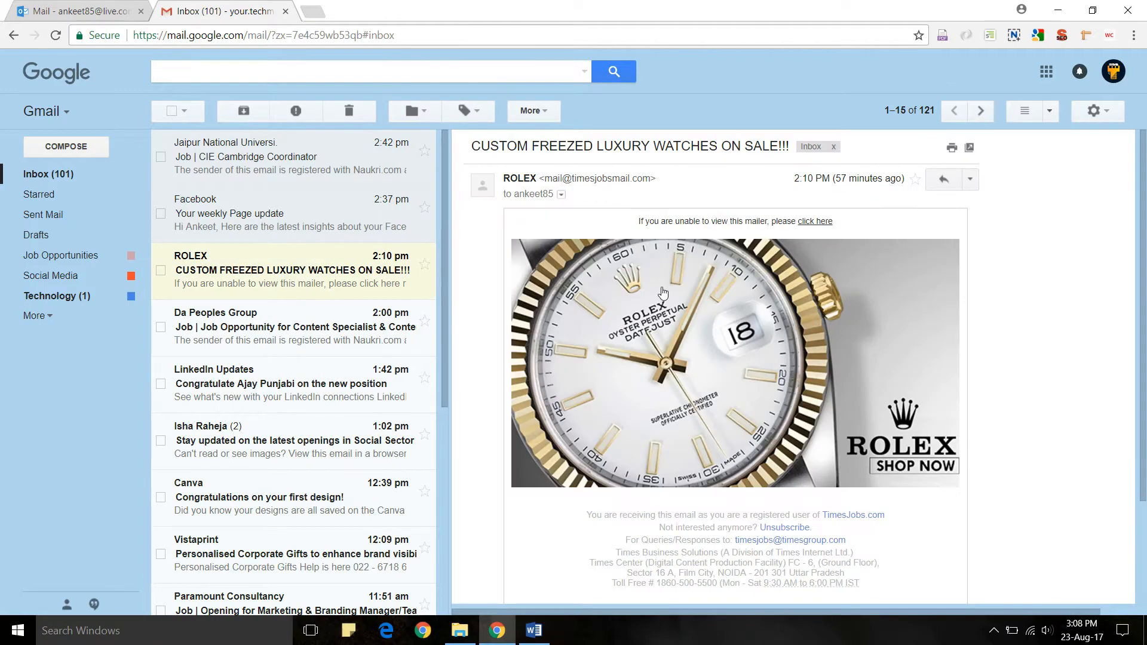
click(272, 325)
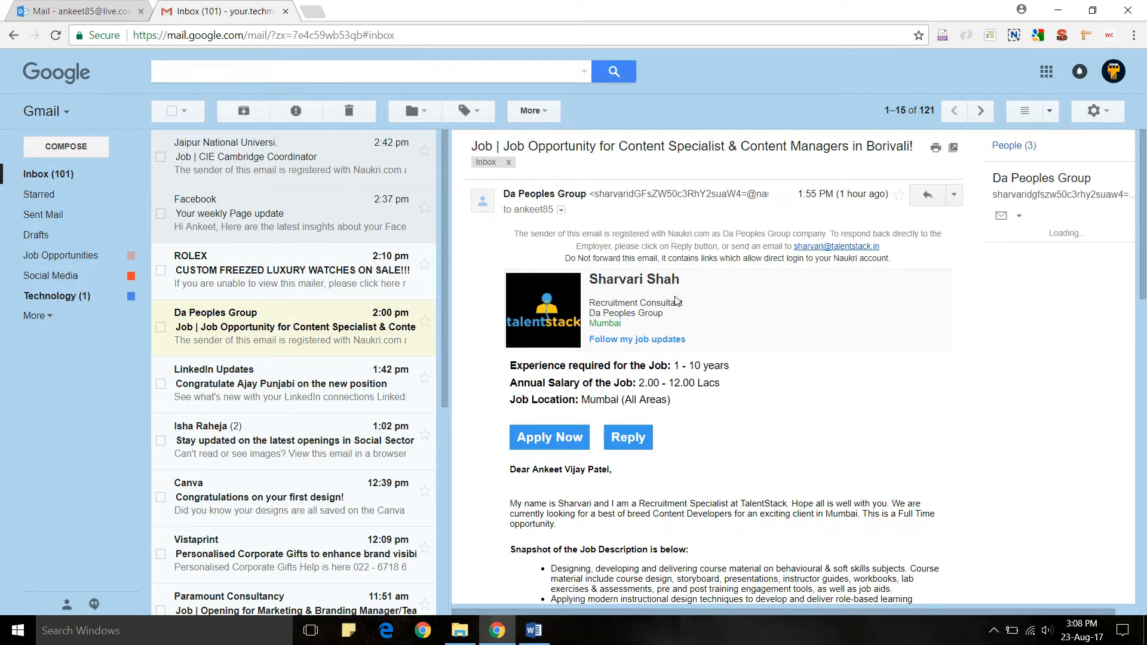
click(293, 371)
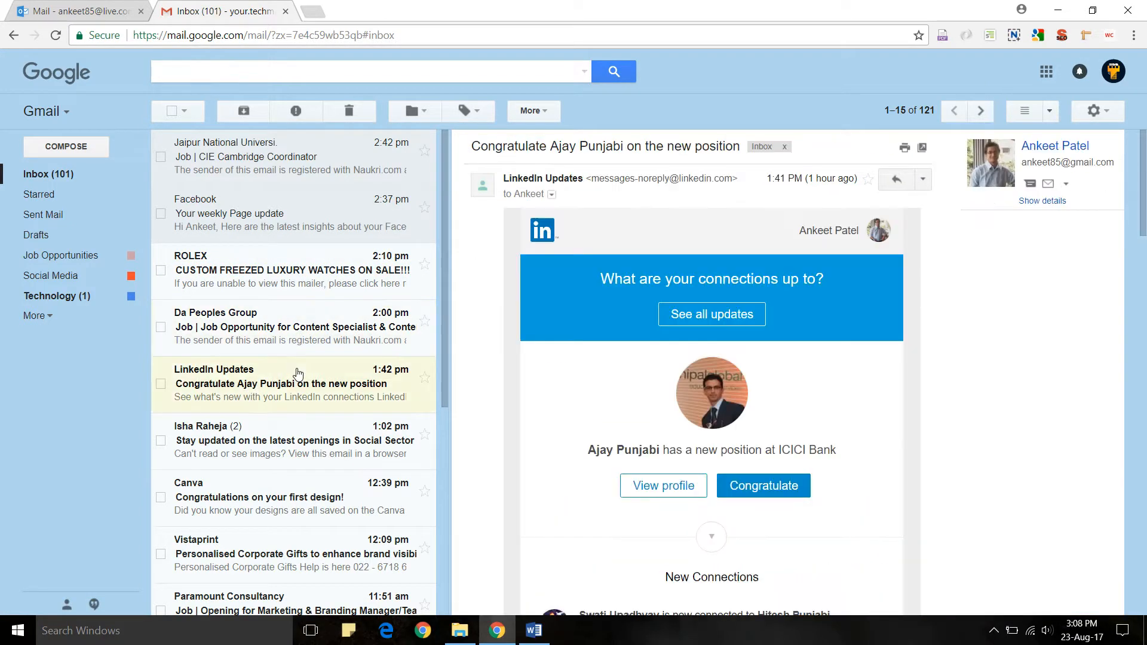
click(285, 425)
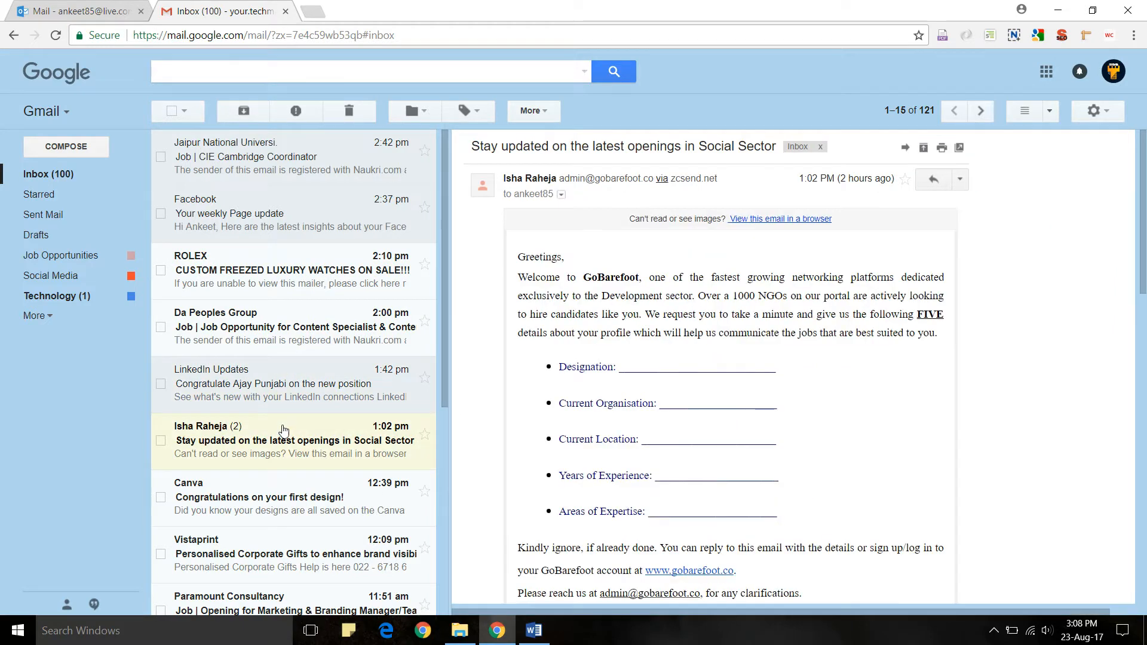
- Switch to Horizontal split and read the ROLEX and Da Peoples Group emails below the list
click(1050, 111)
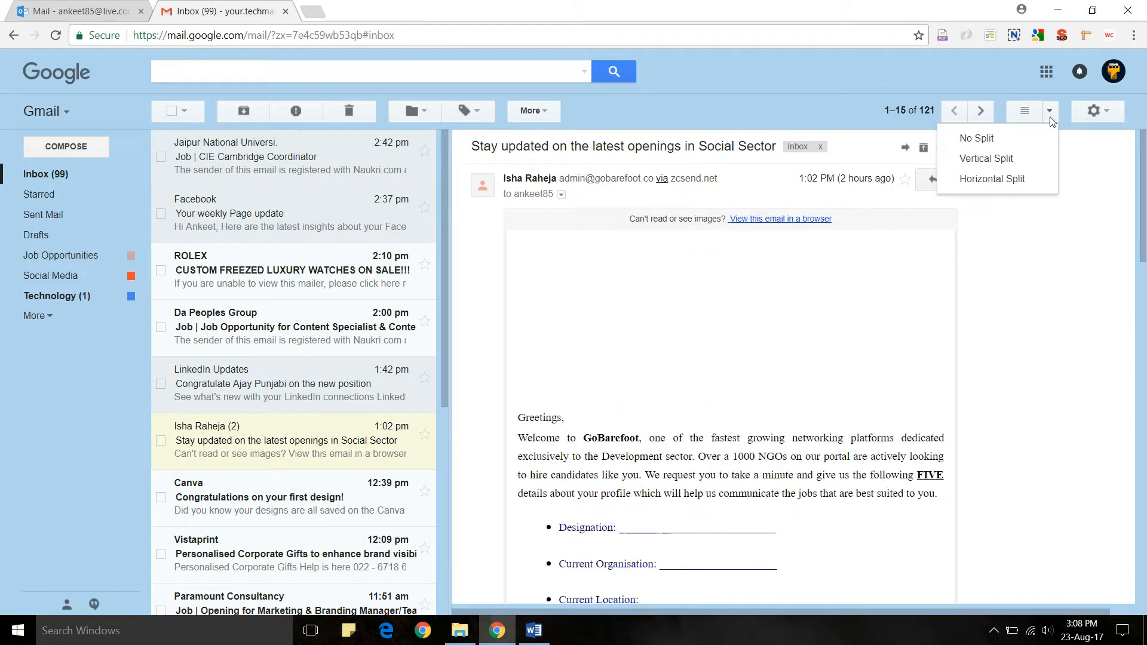
click(983, 180)
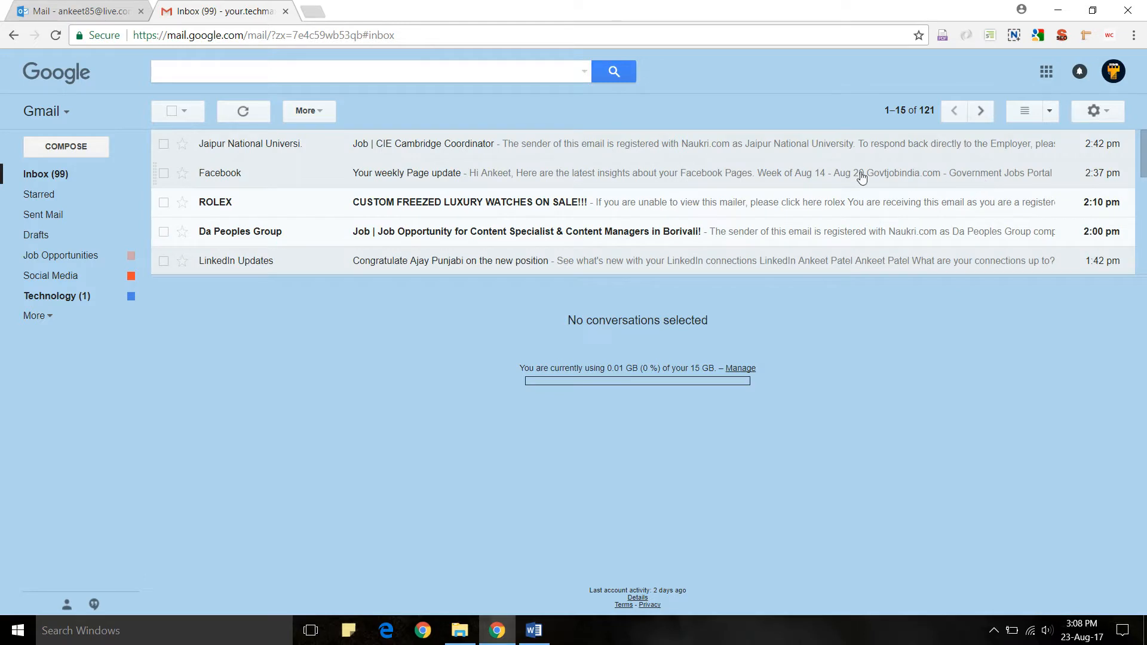
click(455, 202)
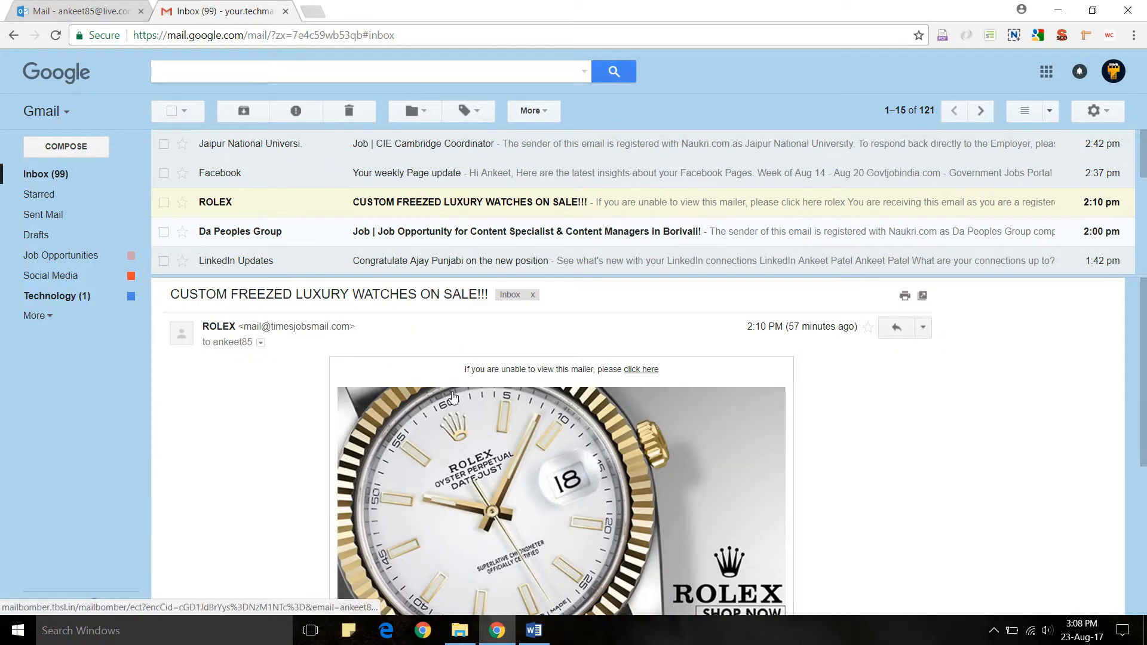
click(469, 231)
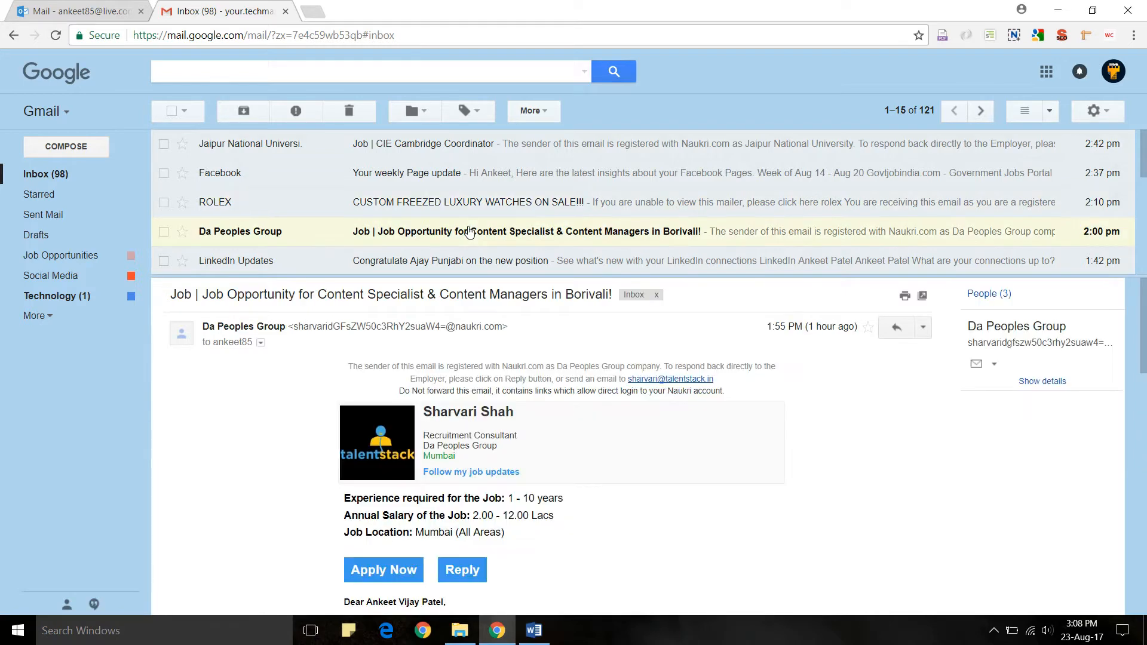
scroll(733, 359, down, 4)
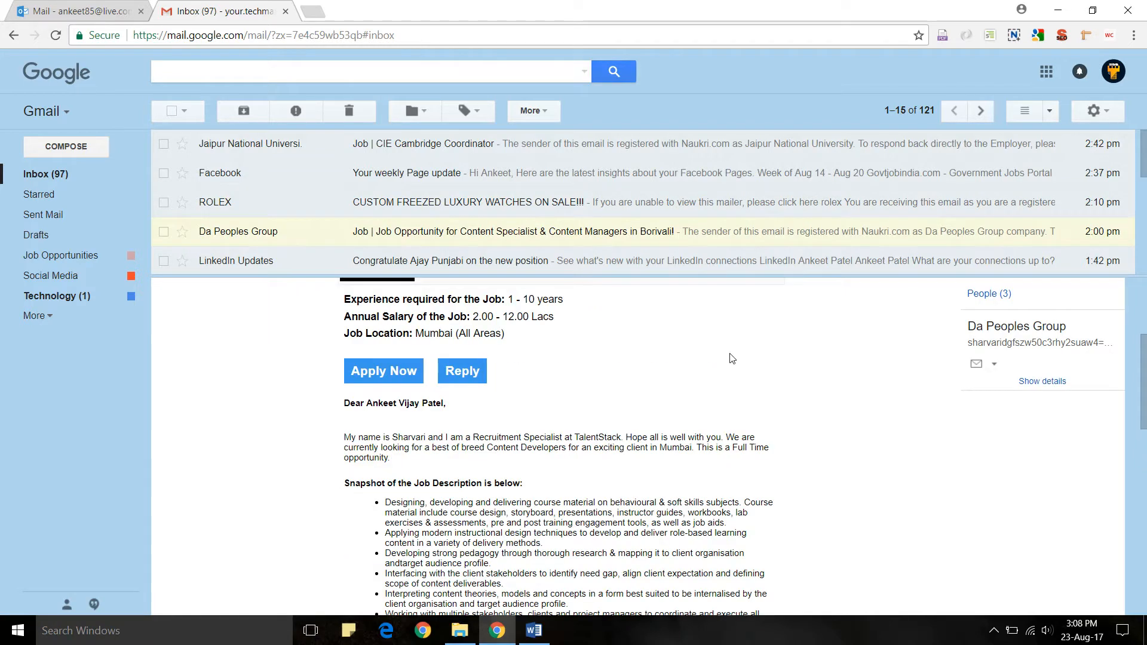
scroll(733, 359, down, 3)
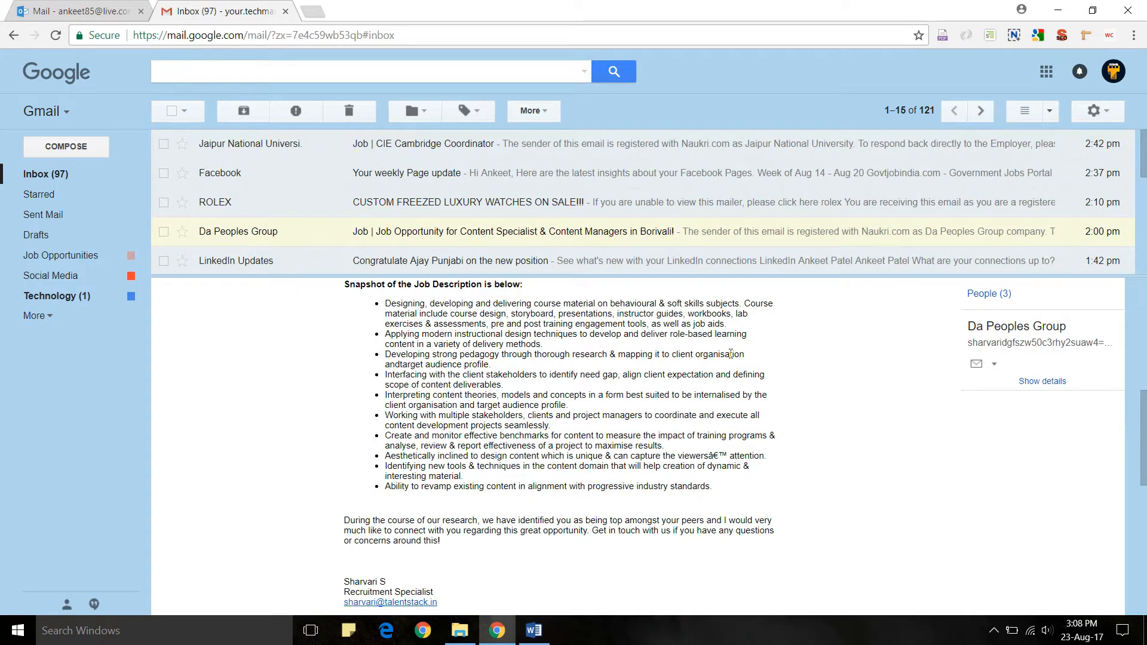
scroll(731, 356, down, 3)
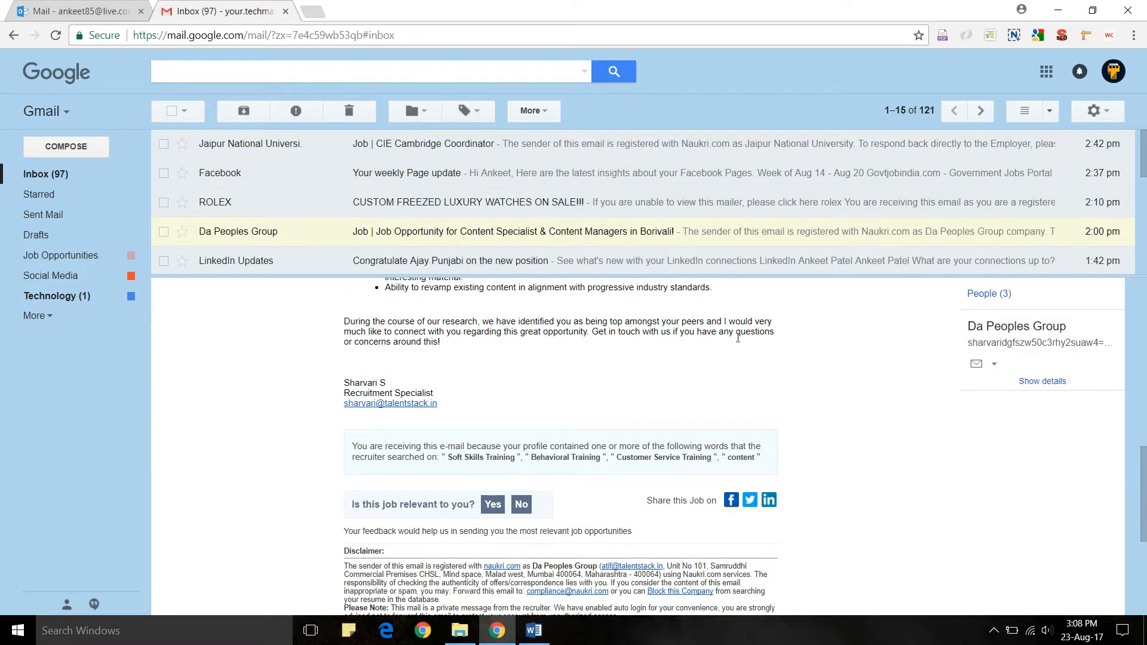
- Return to Vertical split and view the Canva and Vistaprint emails
click(1050, 111)
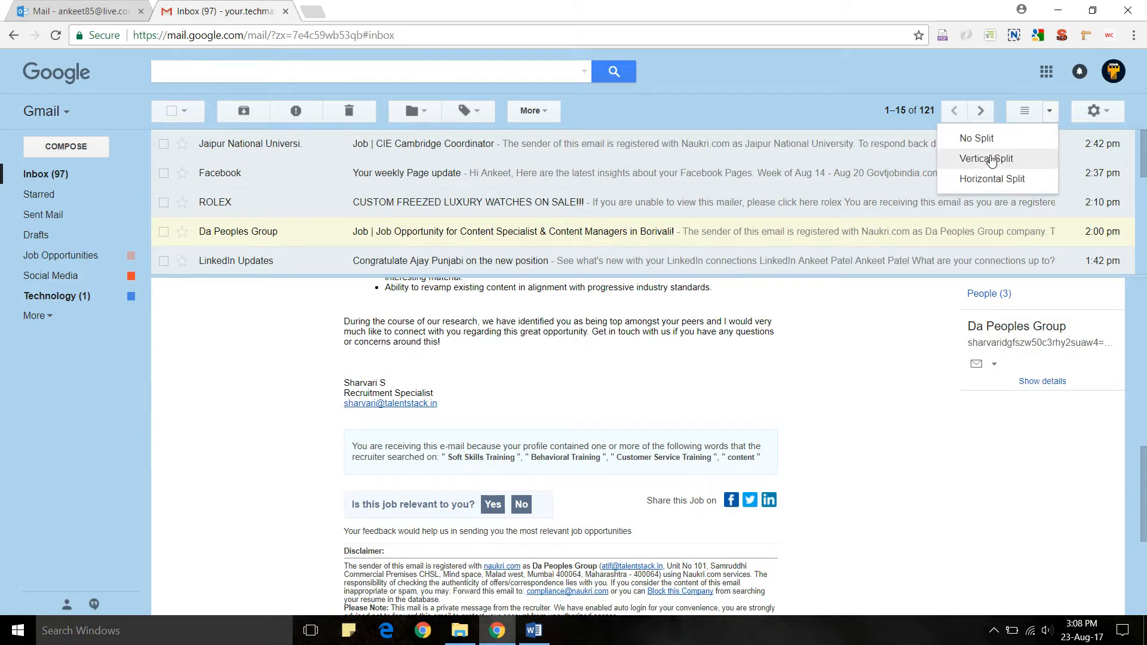
click(991, 159)
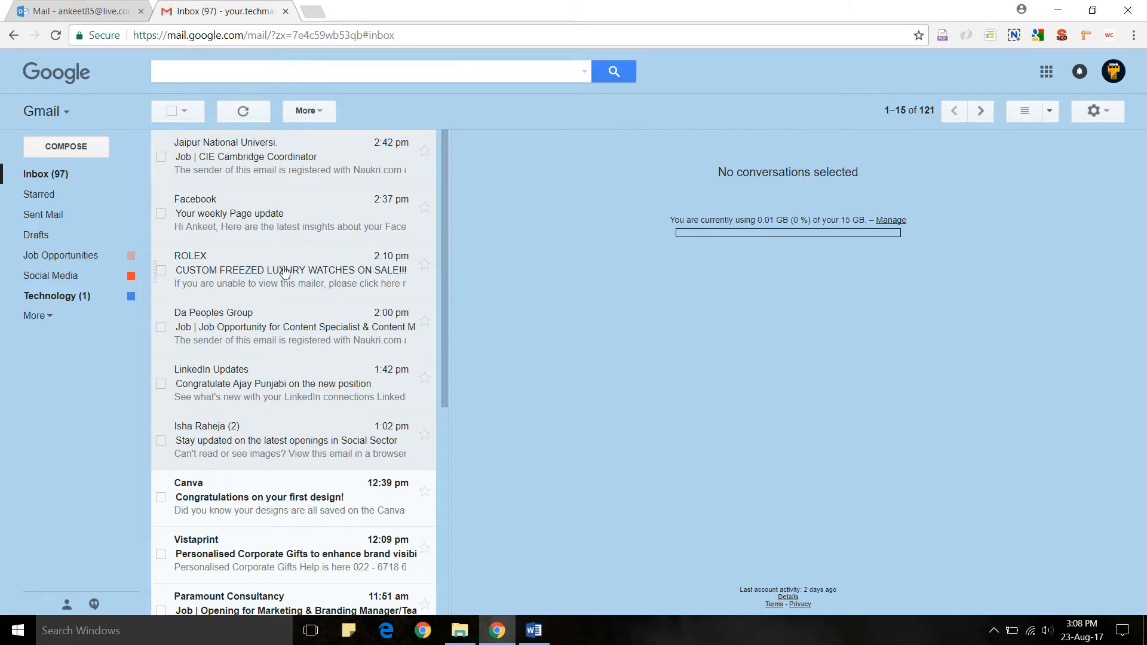
scroll(285, 272, down, 3)
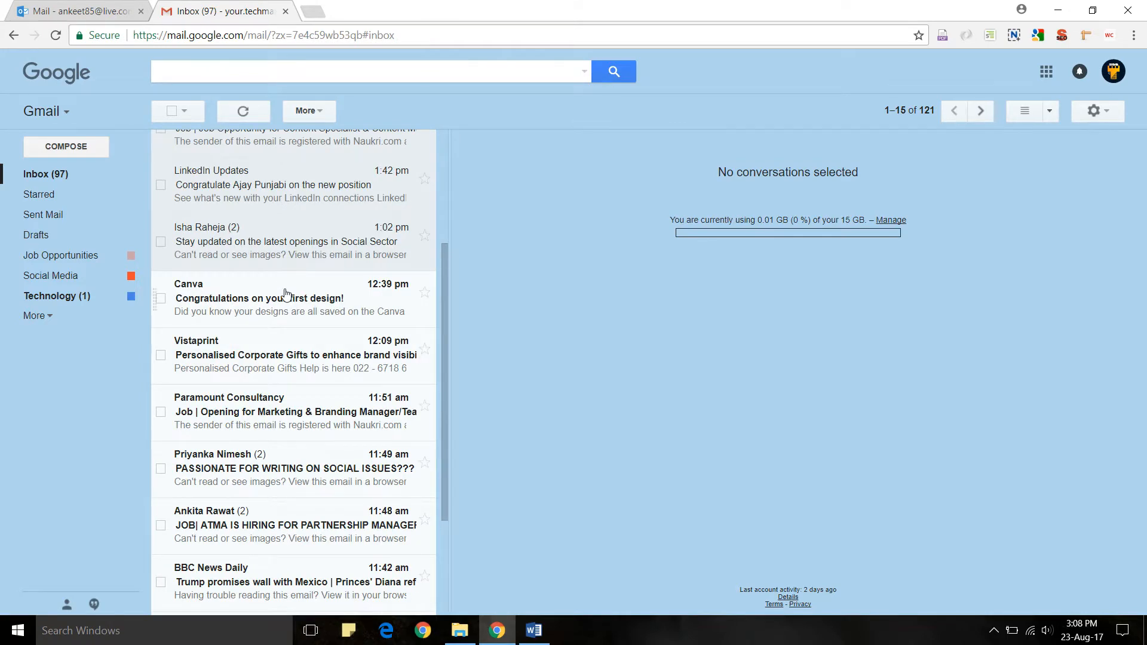
click(285, 294)
click(285, 349)
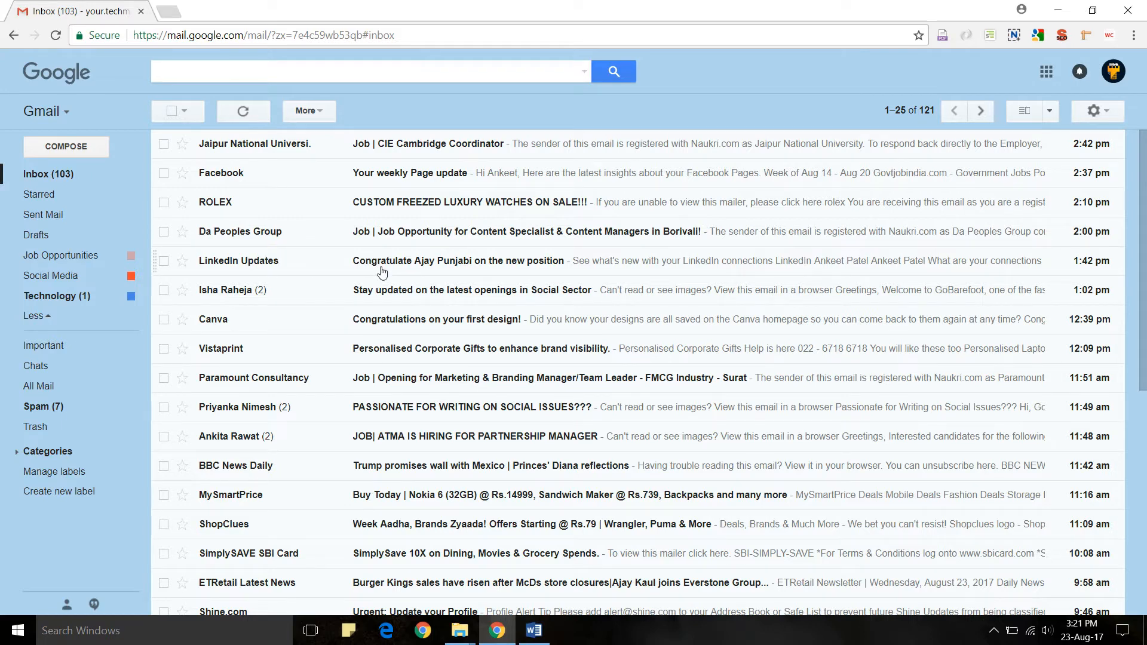
- Open the LinkedIn Updates email, toggle its Social label off and back on, and return to the inbox
click(443, 257)
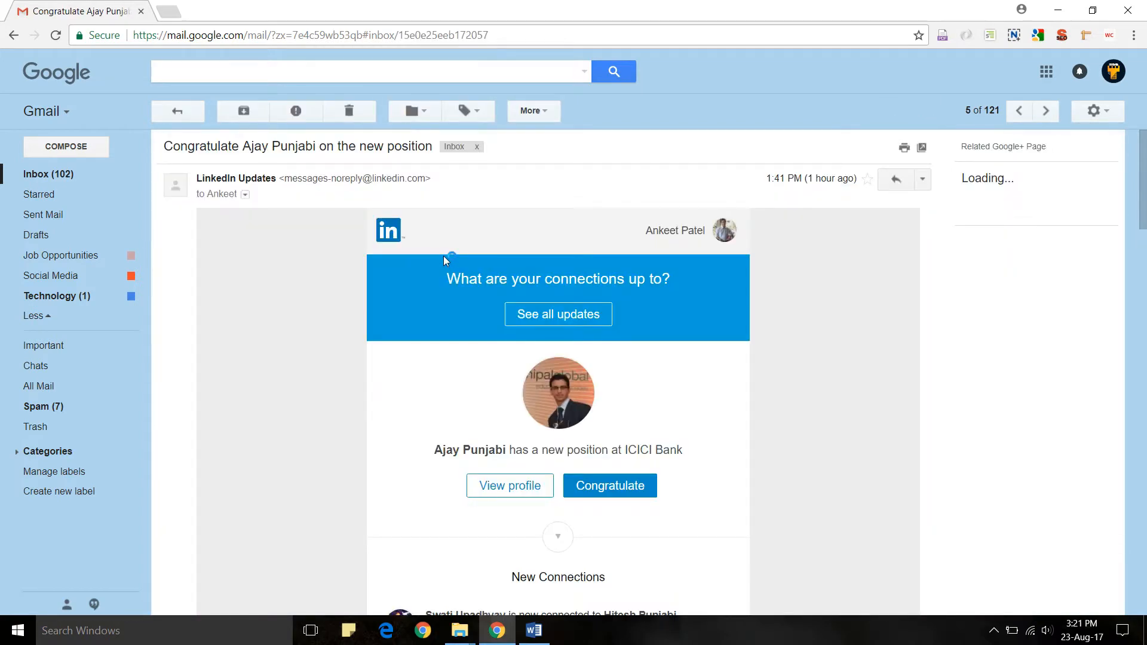
click(475, 111)
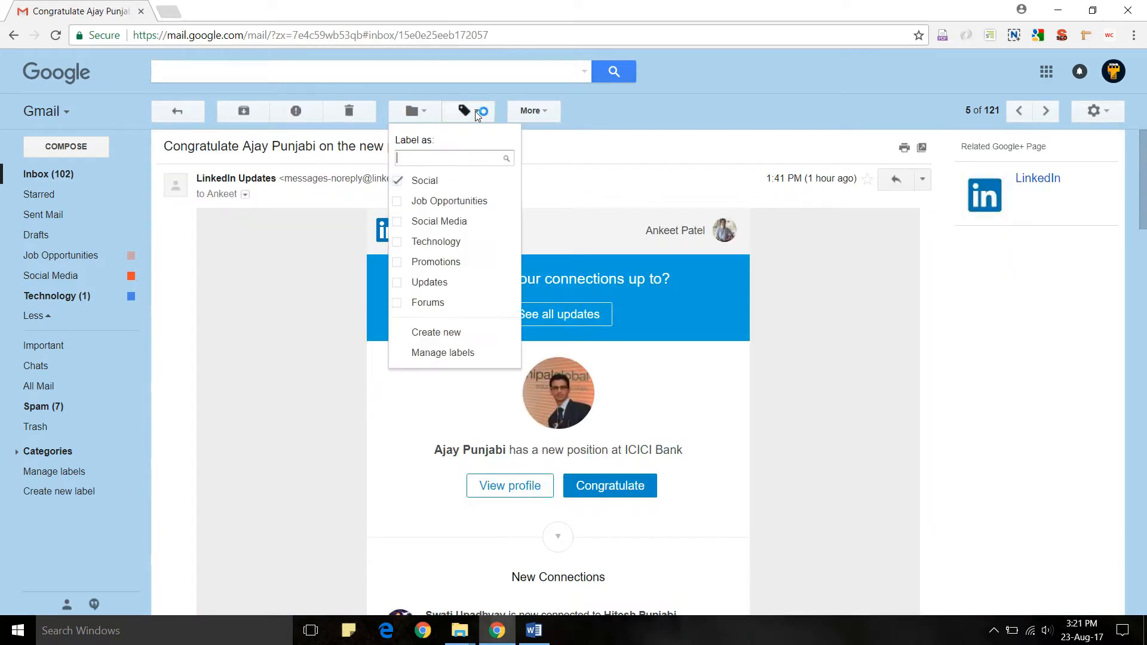
click(395, 181)
click(395, 181)
click(546, 145)
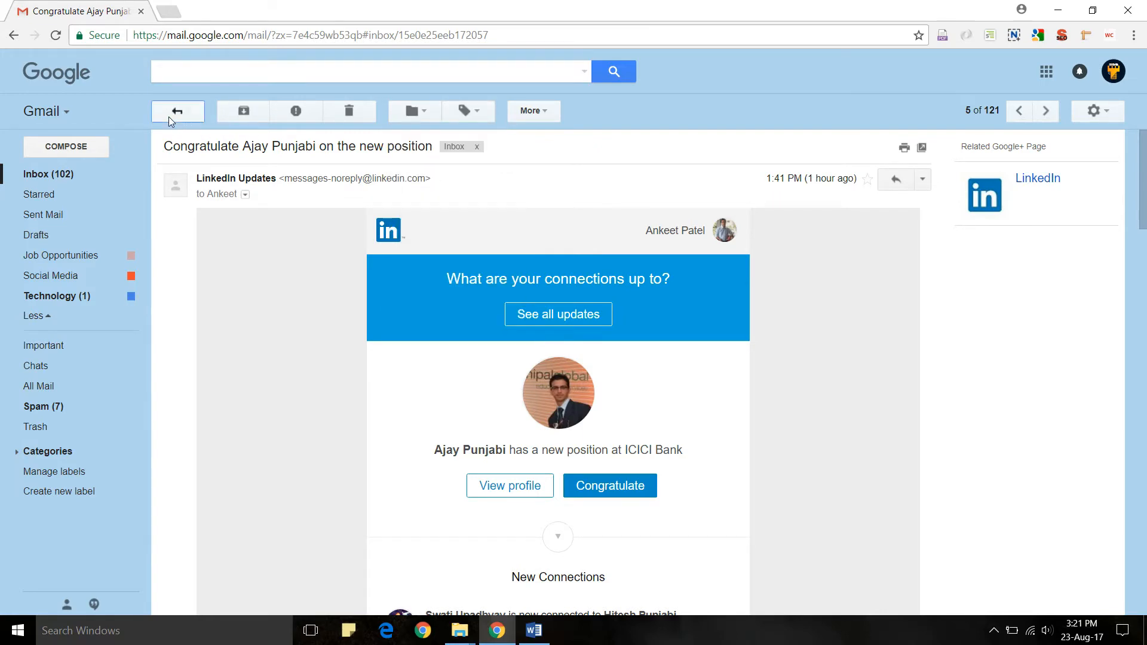
click(169, 117)
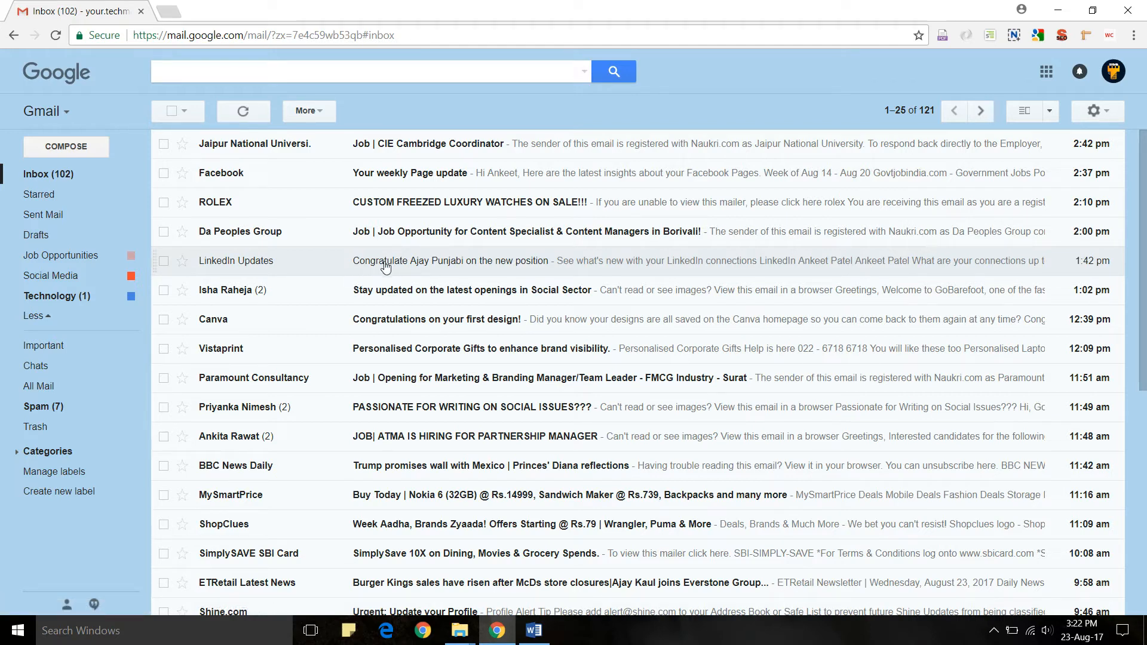
- Drag LinkedIn Updates onto Social Media, and the Technology label onto the Computerworld 'Whodunit' email
drag(381, 261, 88, 274)
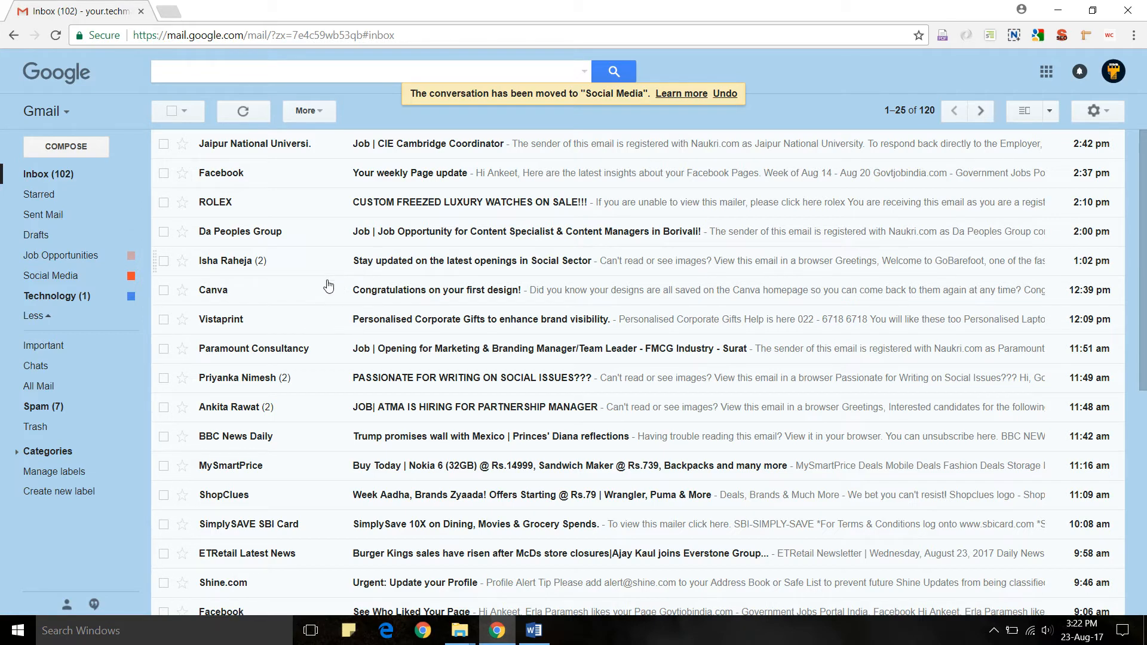
drag(72, 296, 226, 550)
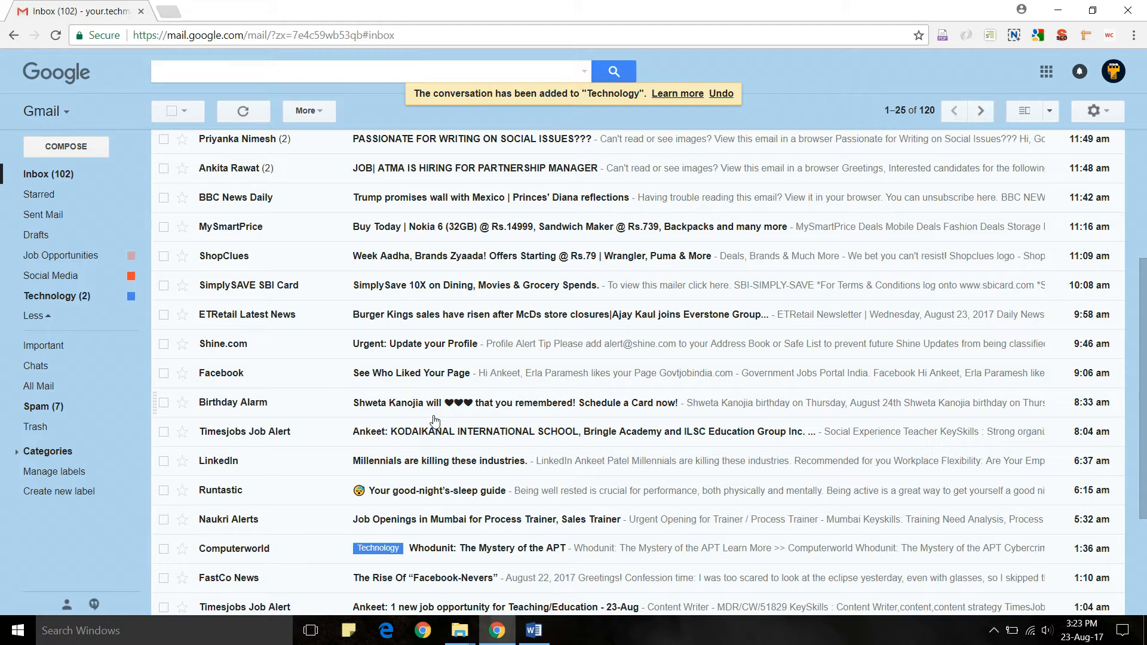
- Read the BBC News Daily email without changing its labels, then try dragging rows and labels in the inbox
click(436, 196)
click(466, 111)
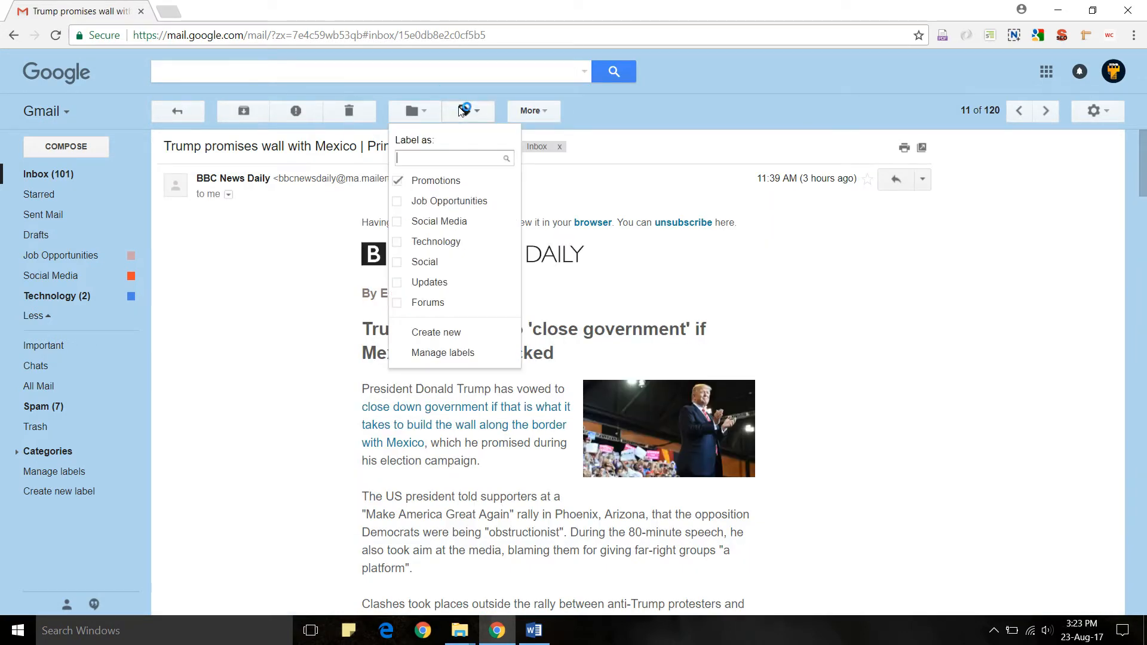
click(585, 120)
click(193, 113)
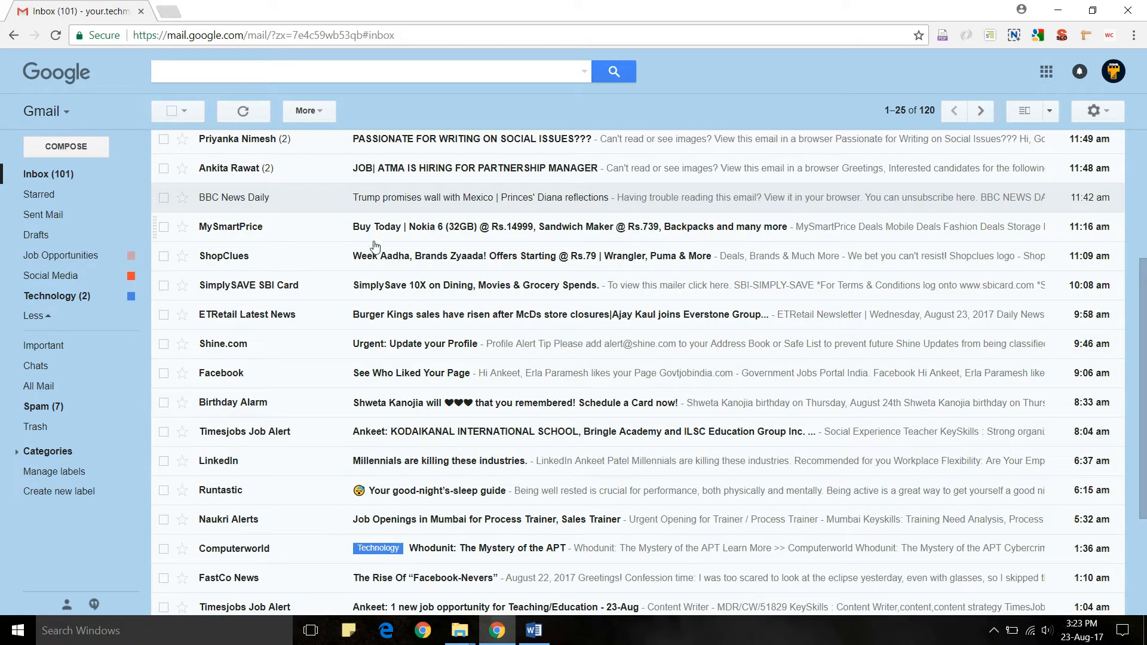
drag(412, 203, 314, 190)
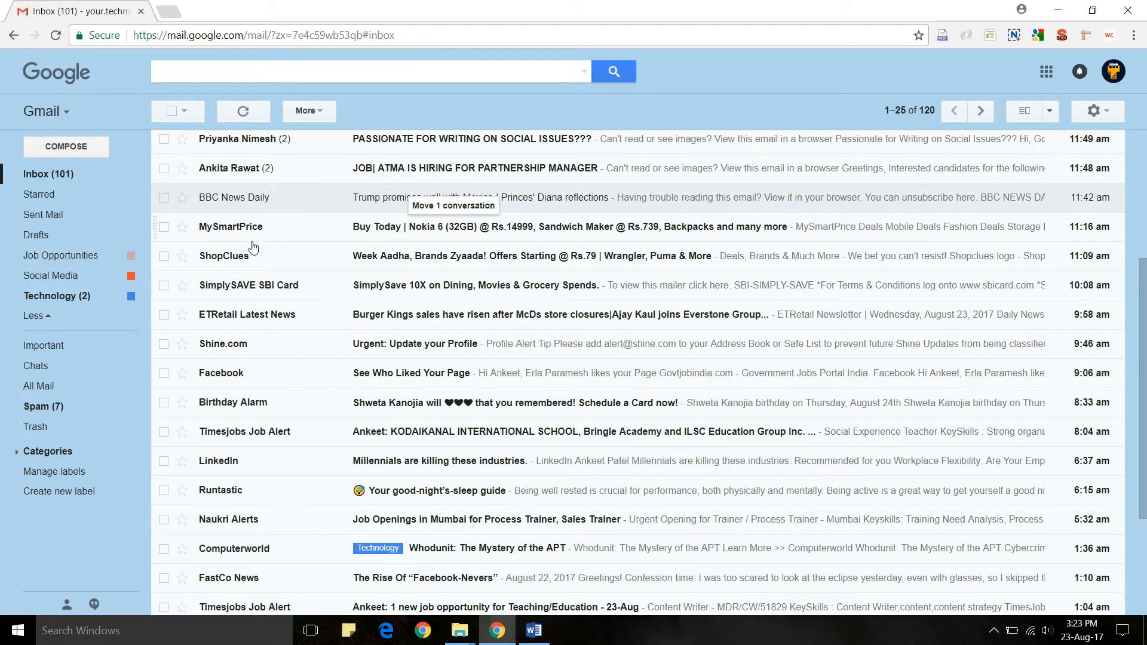
mouse_move(87, 255)
mouse_down()
mouse_move(360, 215)
mouse_move(387, 183)
mouse_move(73, 263)
mouse_up()
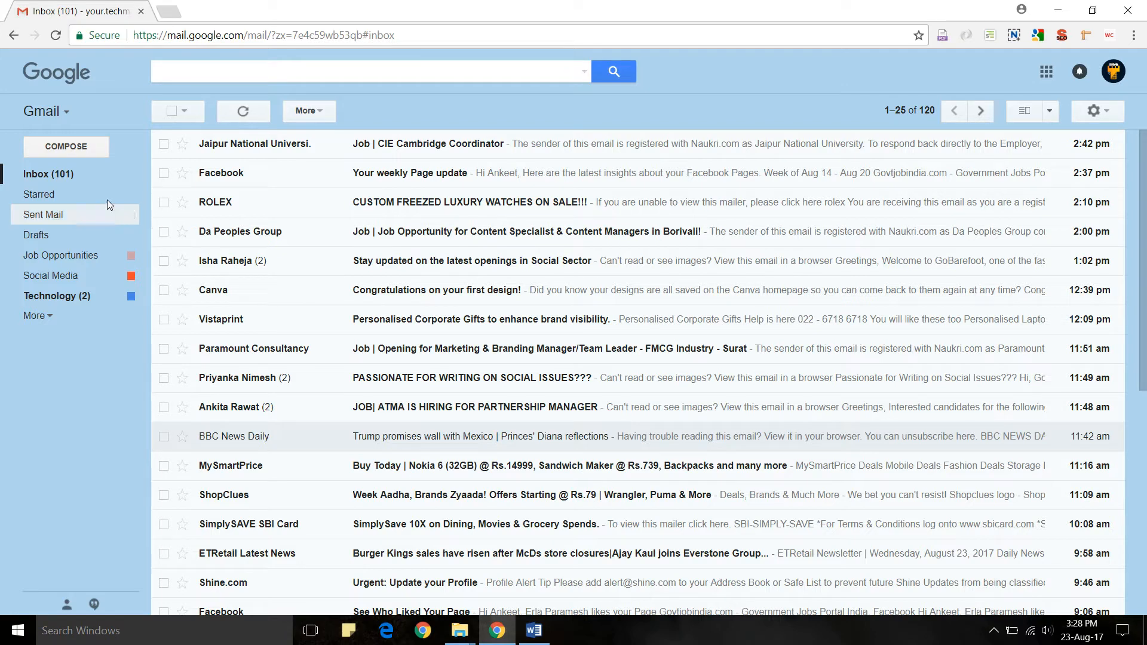
- Compose a new email to the employer's address with subject 'Job Application' and begin the body
click(98, 146)
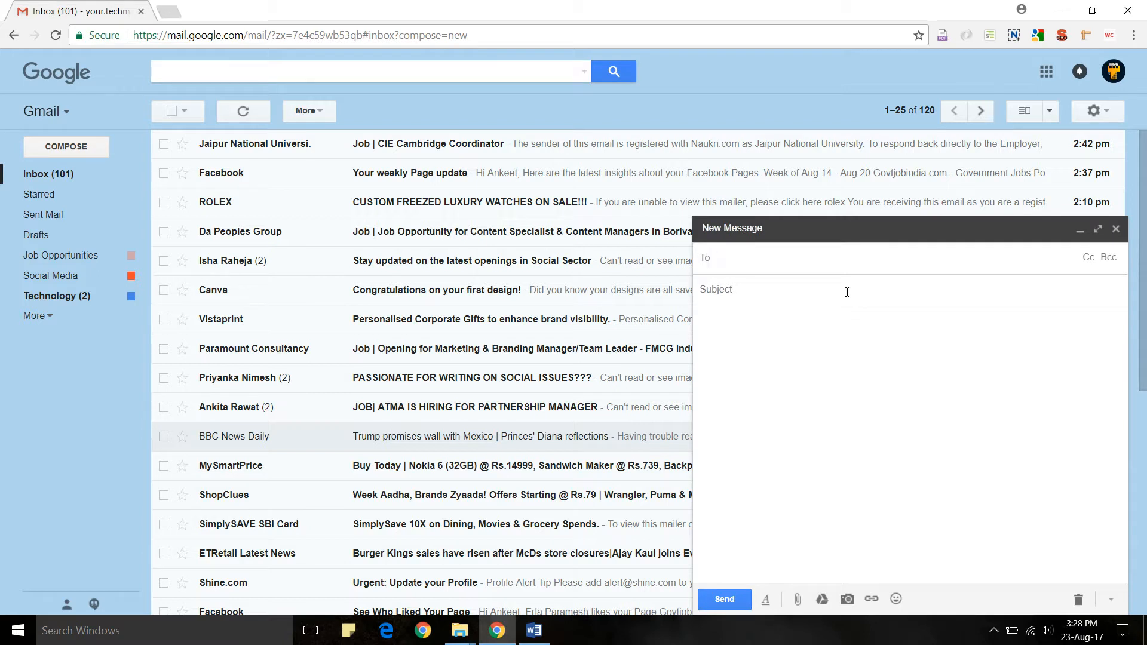
text(your)
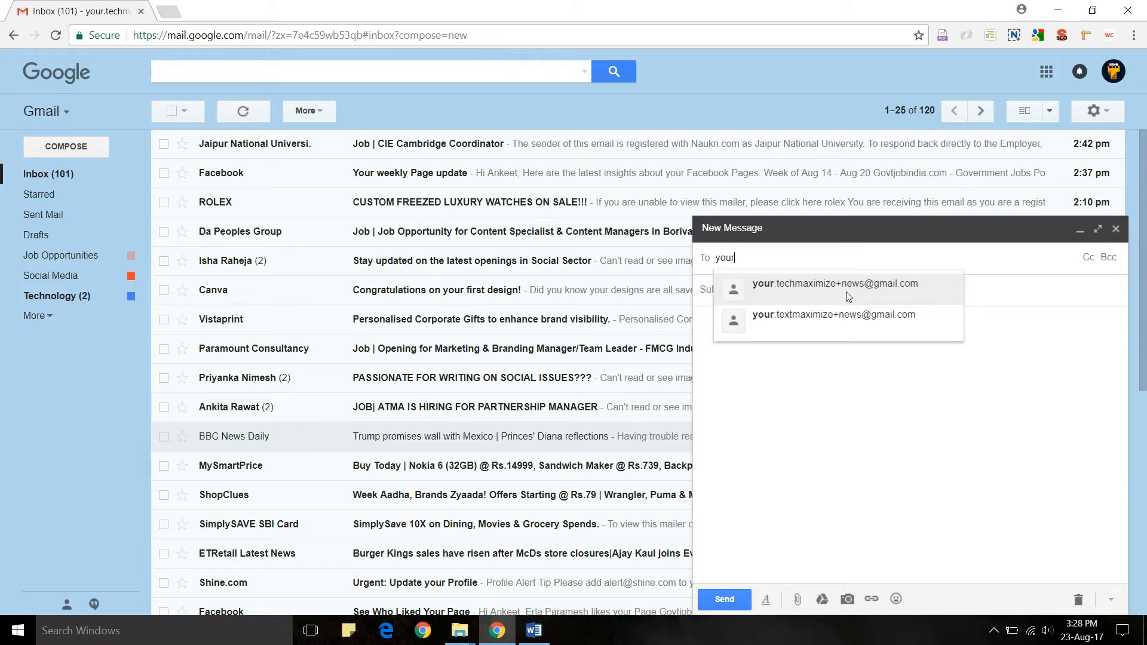
text(employe)
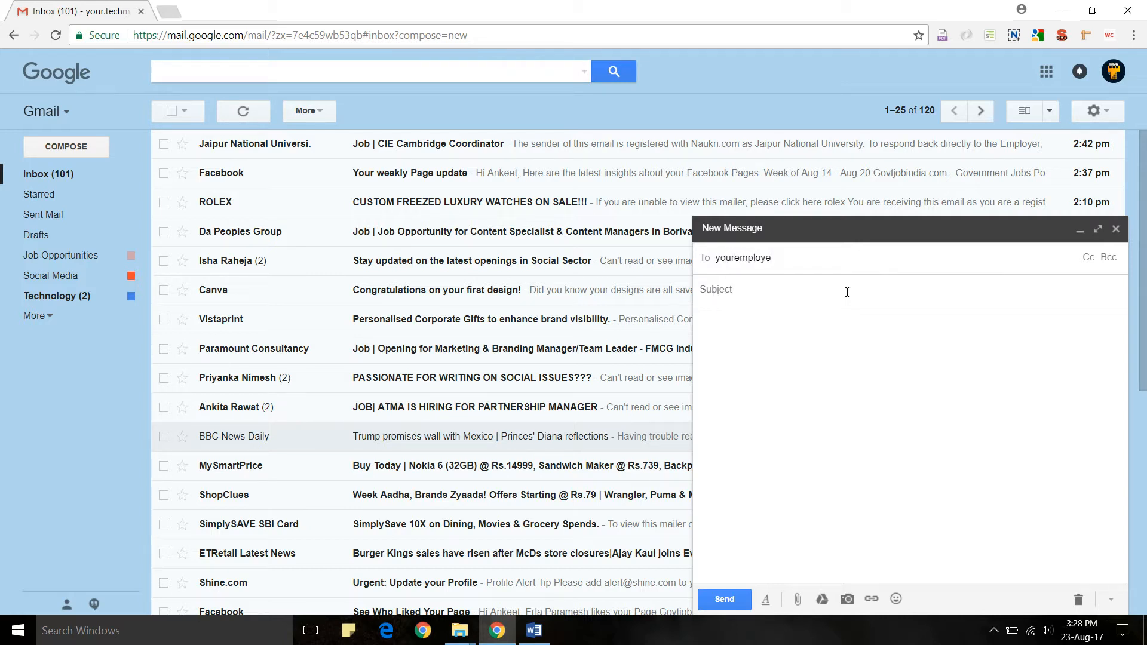
text(r@gmail.com)
click(847, 292)
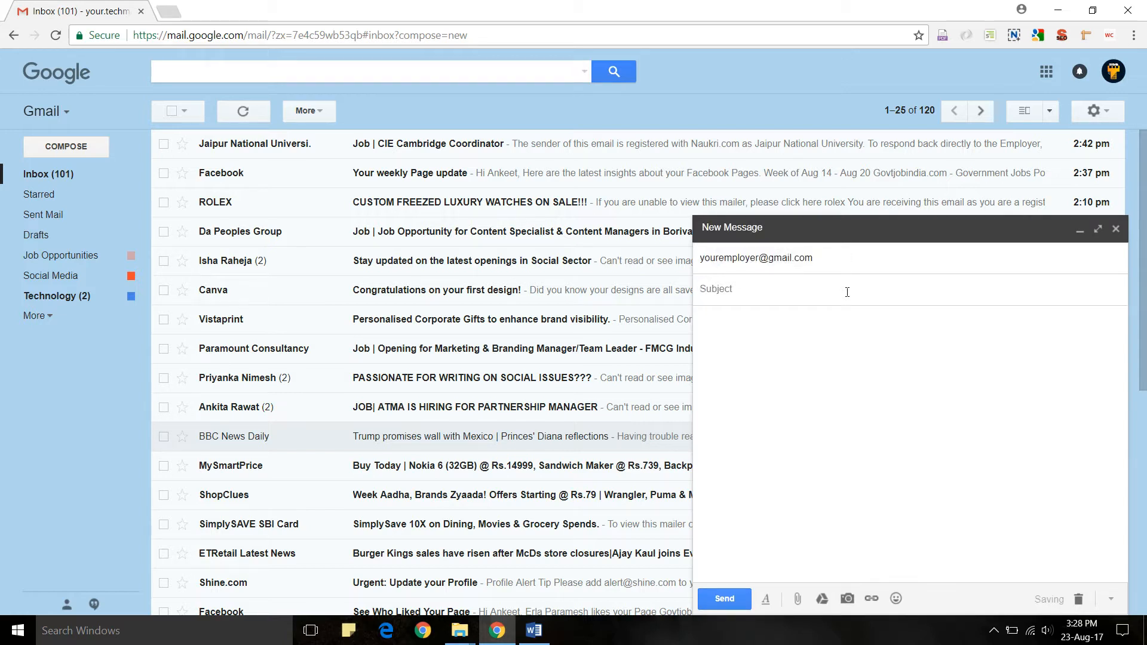
text(Job Application)
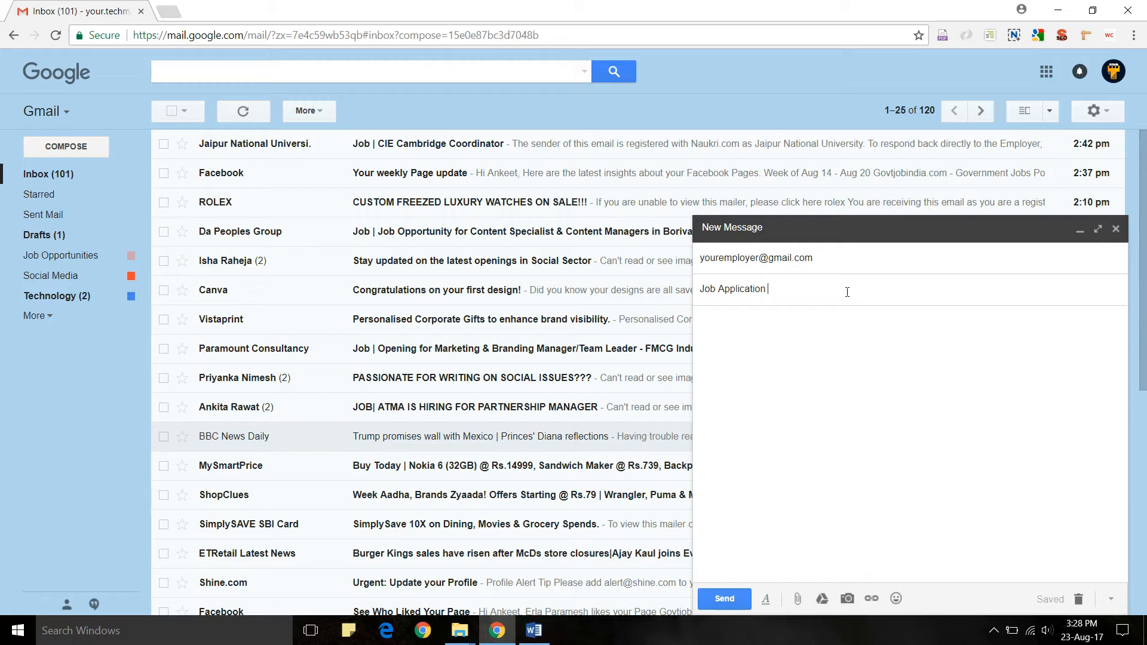
drag(847, 292, 700, 294)
click(723, 326)
key(Return)
key(Return)
key(Return)
key(Return)
- Create the label 'Job Offer Applied for' from the draft's label menu, then close the draft
click(1111, 605)
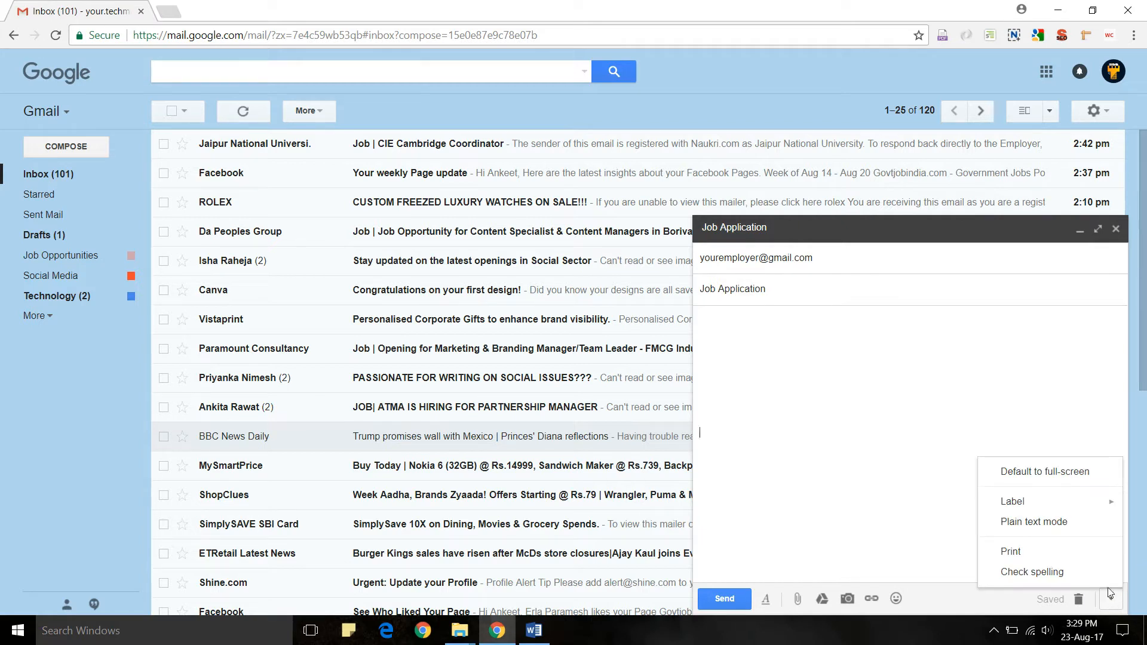
mouse_move(1062, 504)
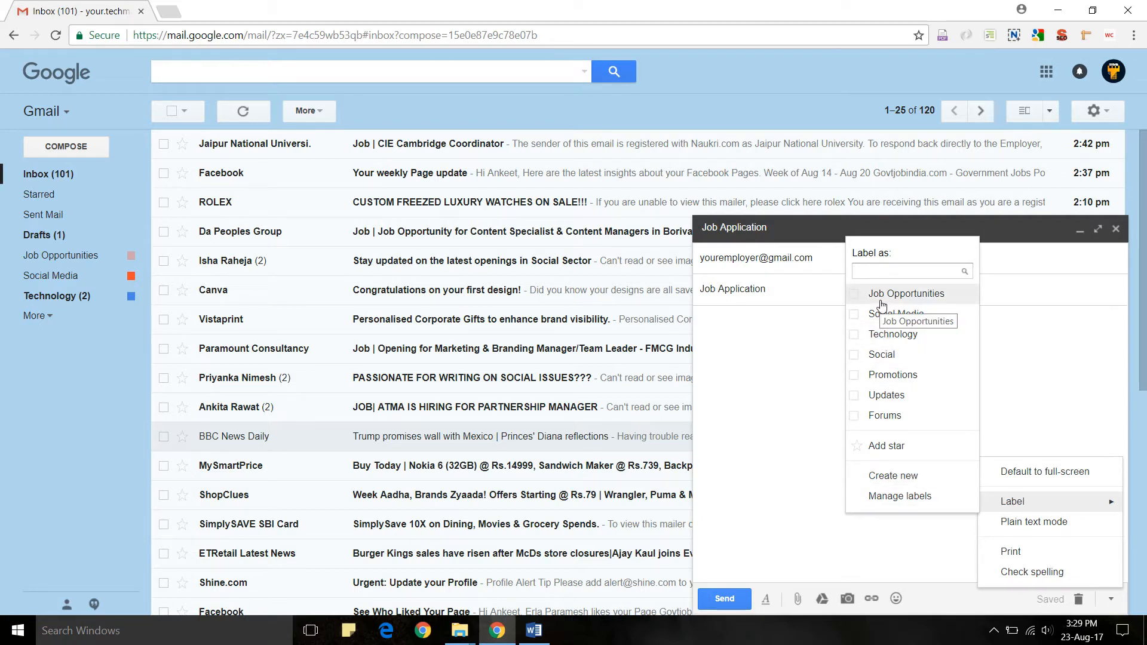
click(910, 476)
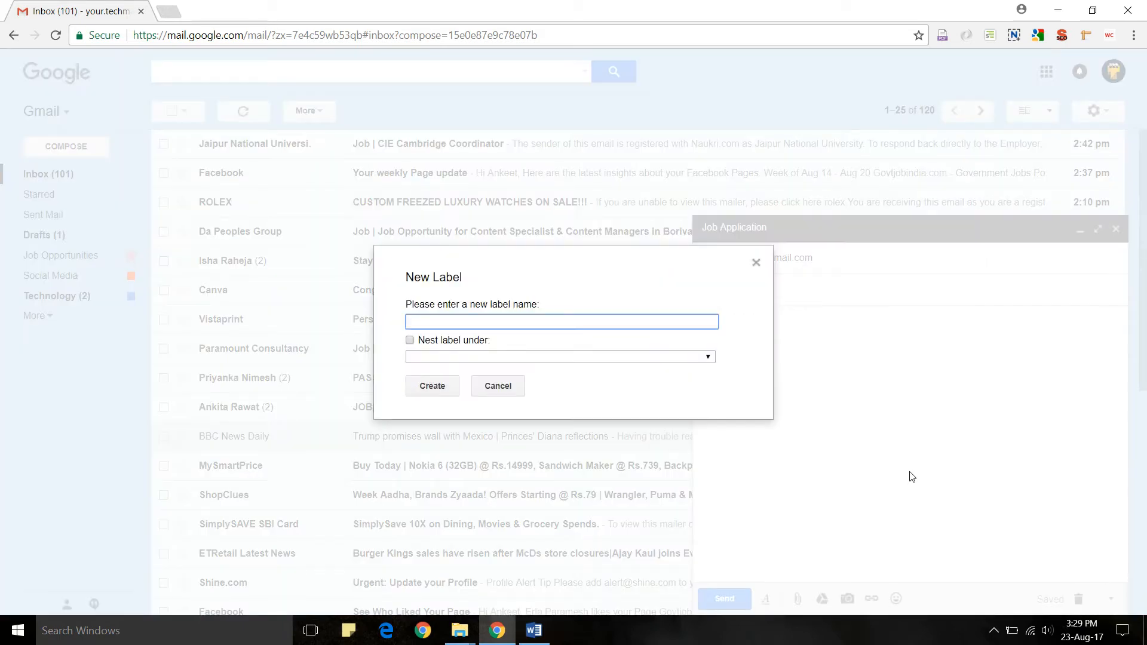
text(Job Offers)
key(BackSpace)
text(Applied for)
click(449, 386)
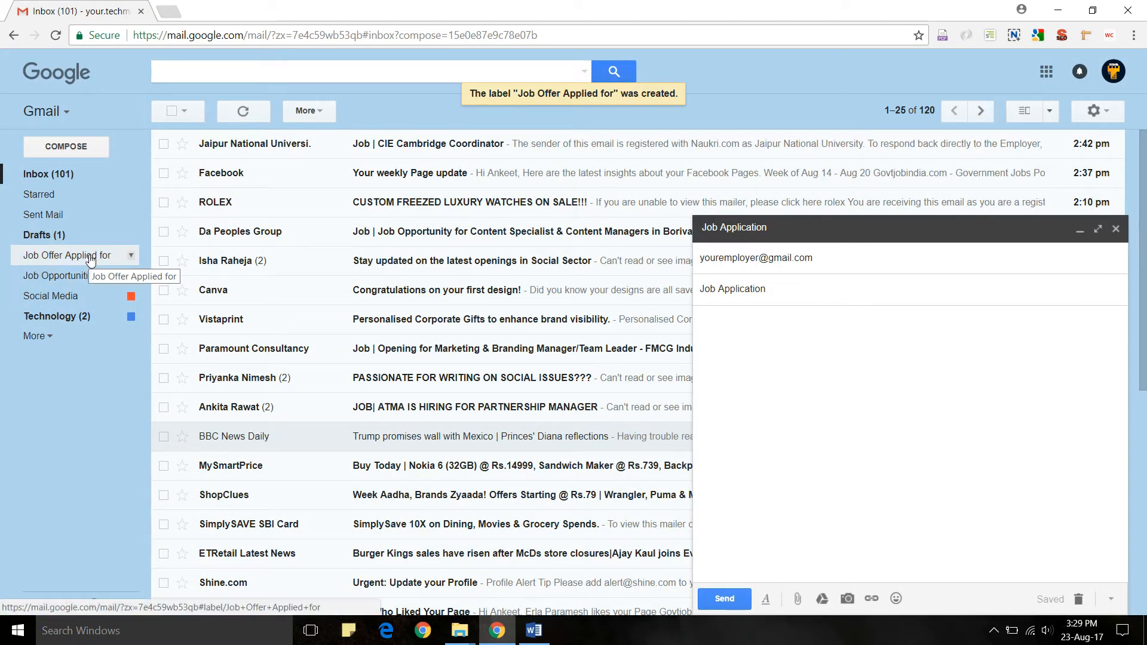
click(1116, 230)
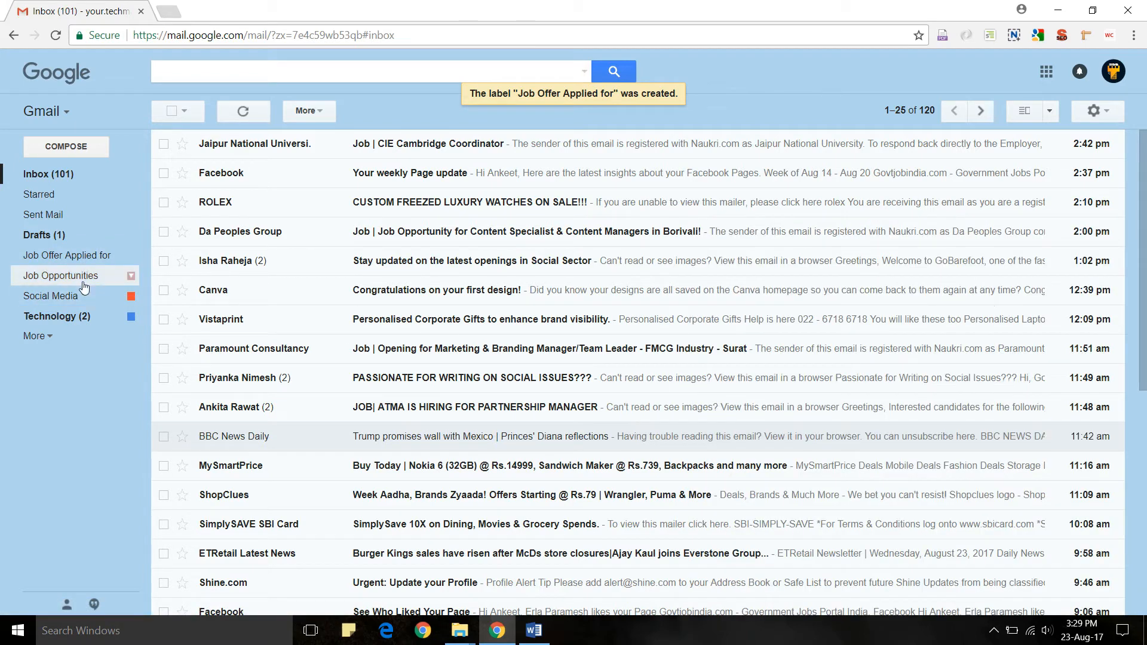
- Open Sent Mail, check the Job Application conversation's labels, and return to the sent list
click(64, 214)
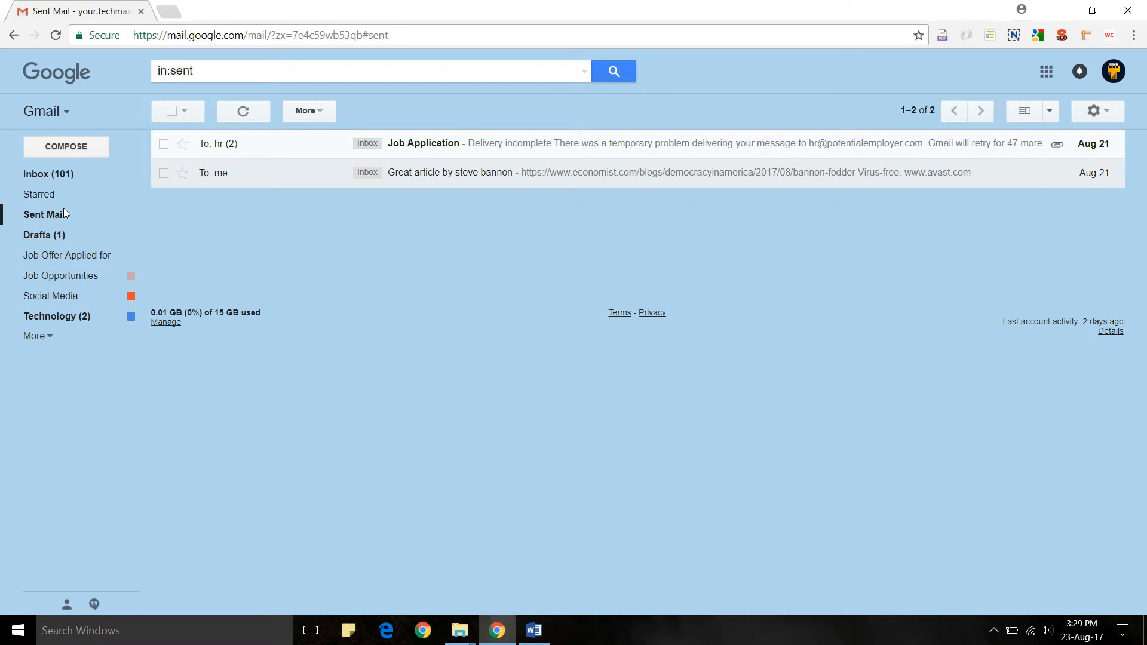
click(450, 145)
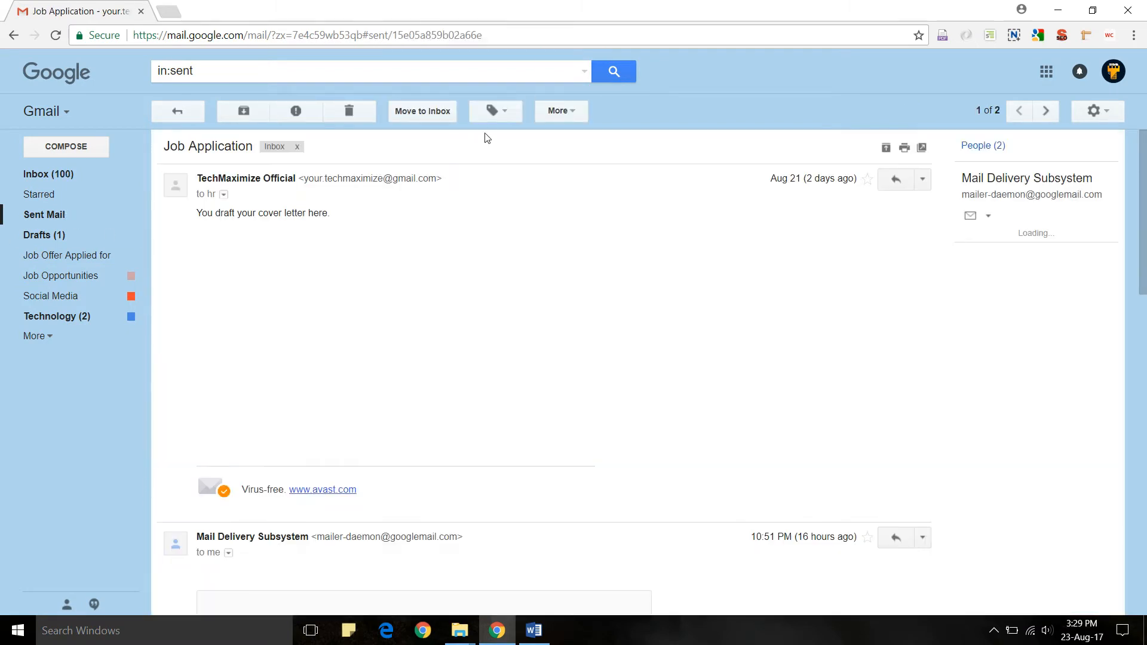
click(495, 114)
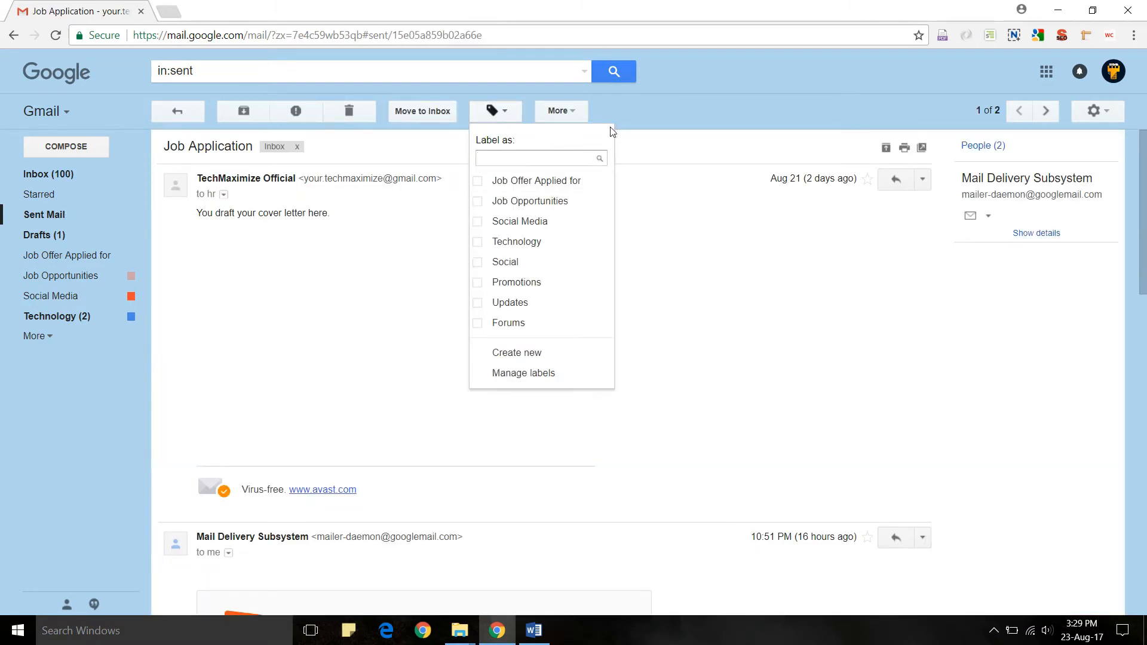
click(638, 108)
click(193, 117)
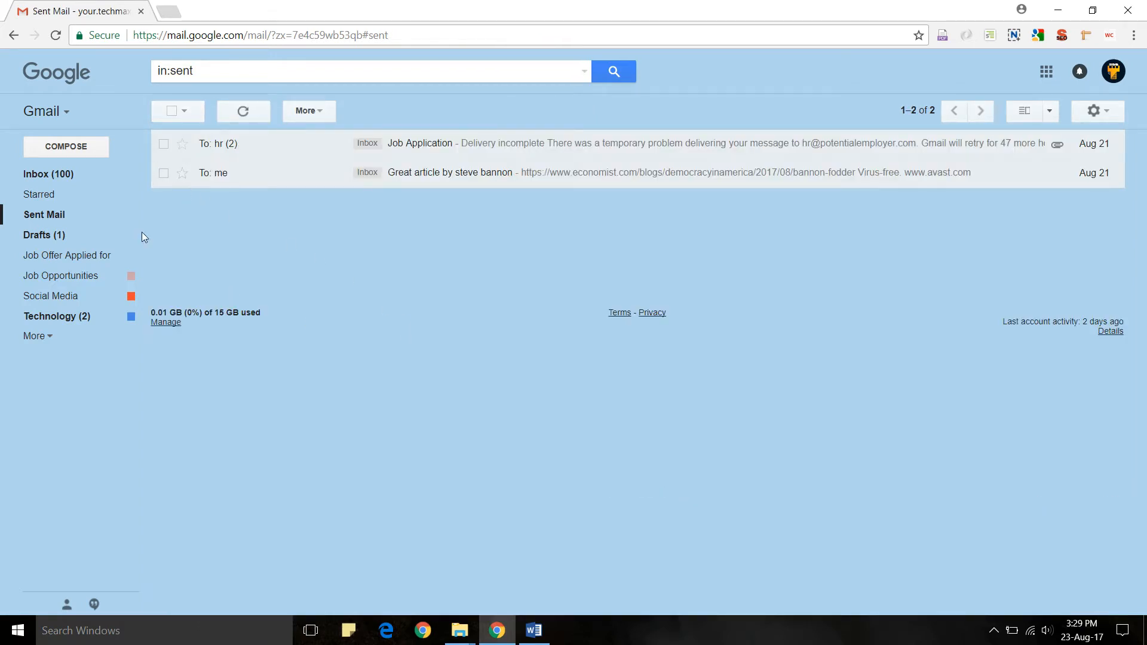
click(158, 112)
click(159, 112)
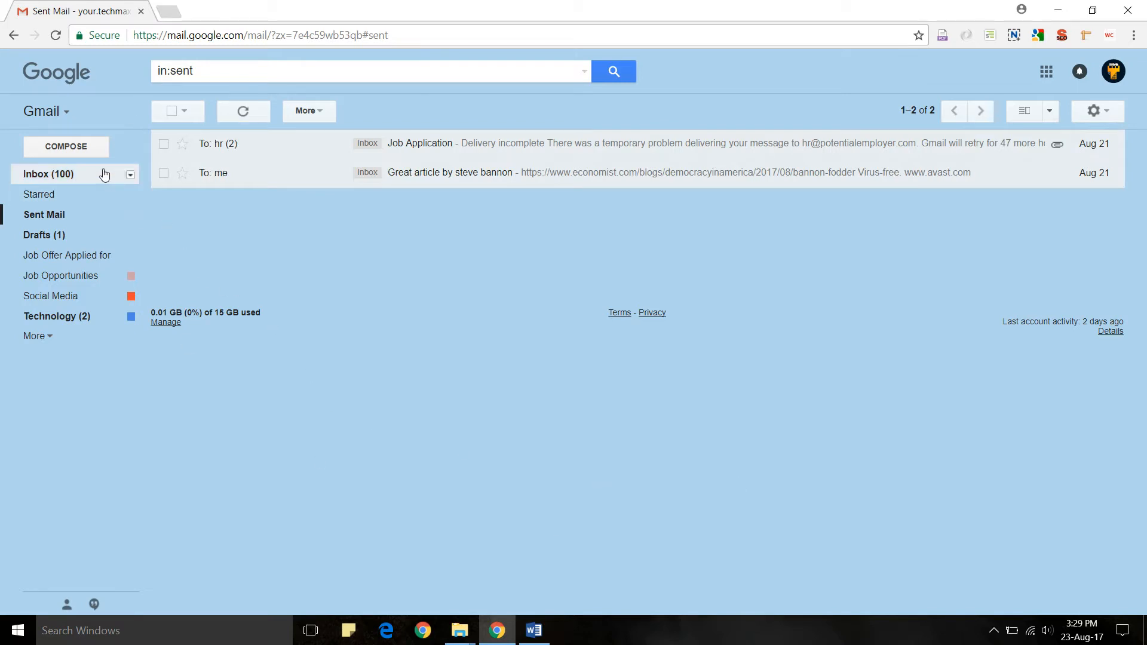
- Start a new message, view its extra options, then minimise and discard it
click(95, 154)
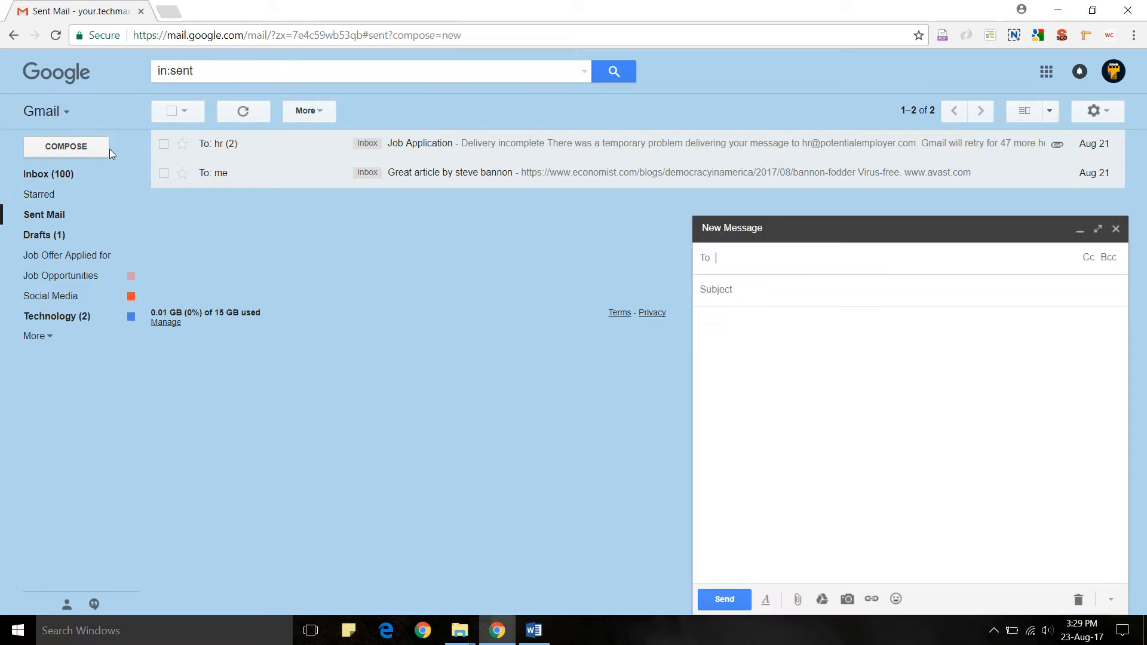
click(1111, 599)
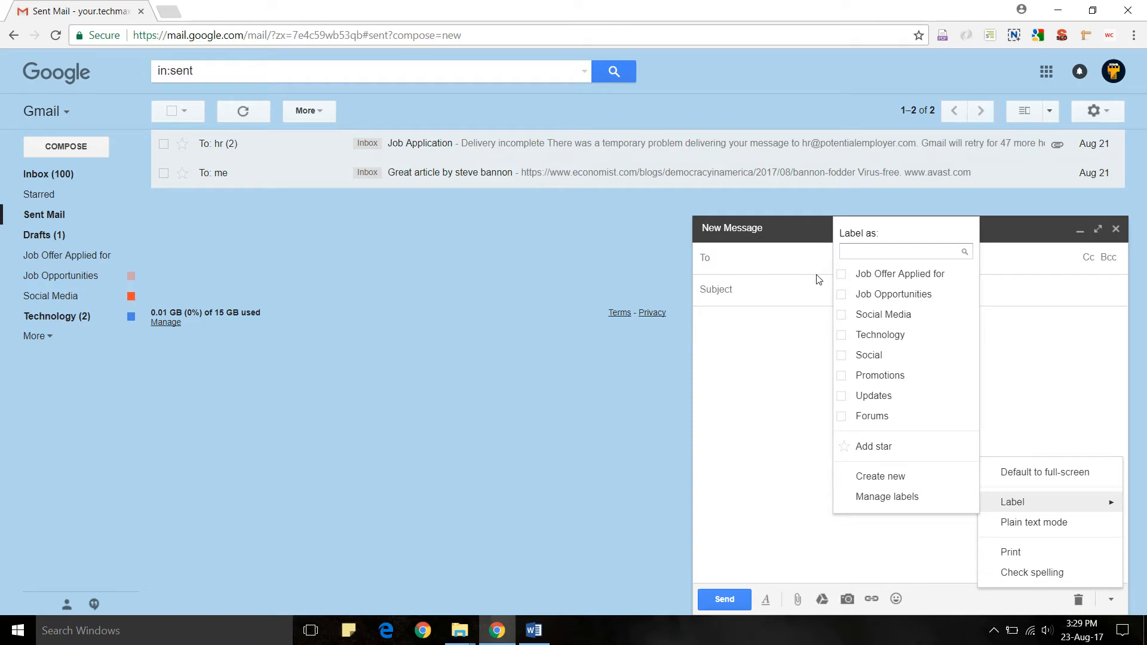
click(801, 235)
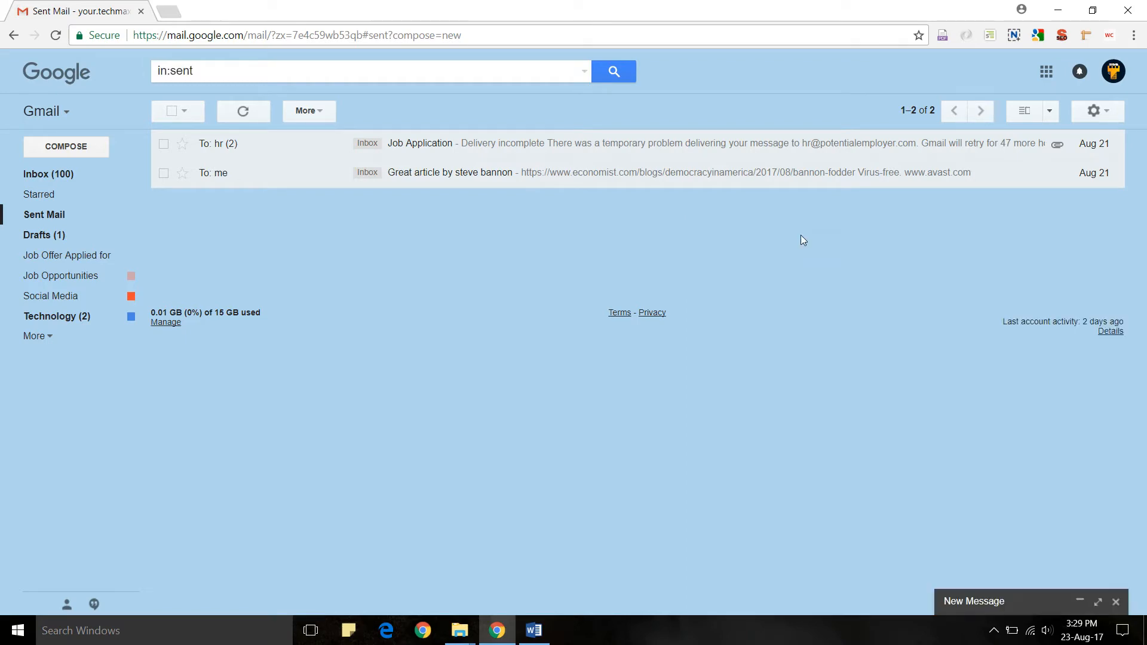
click(1111, 600)
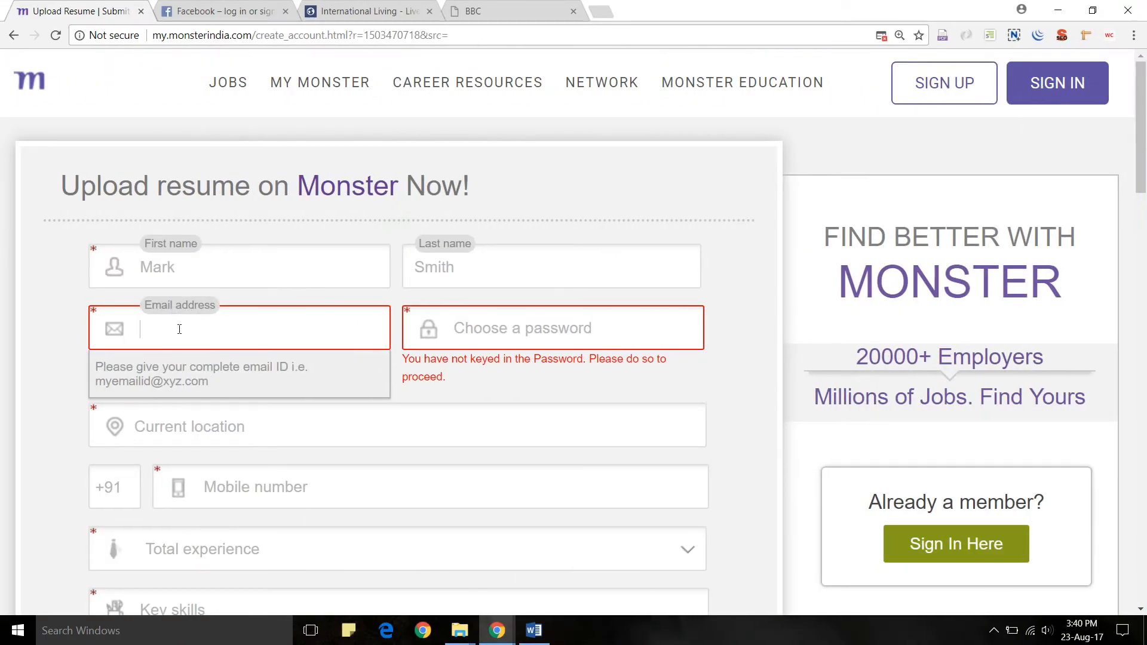
text(yourname@gmail.com)
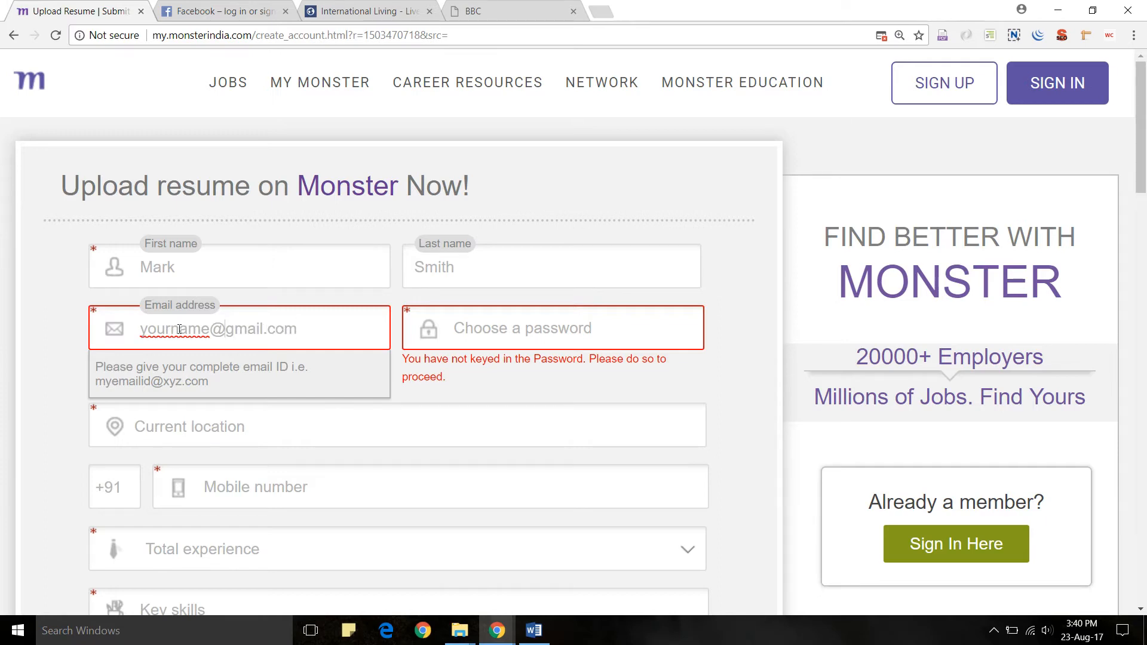
text(+)
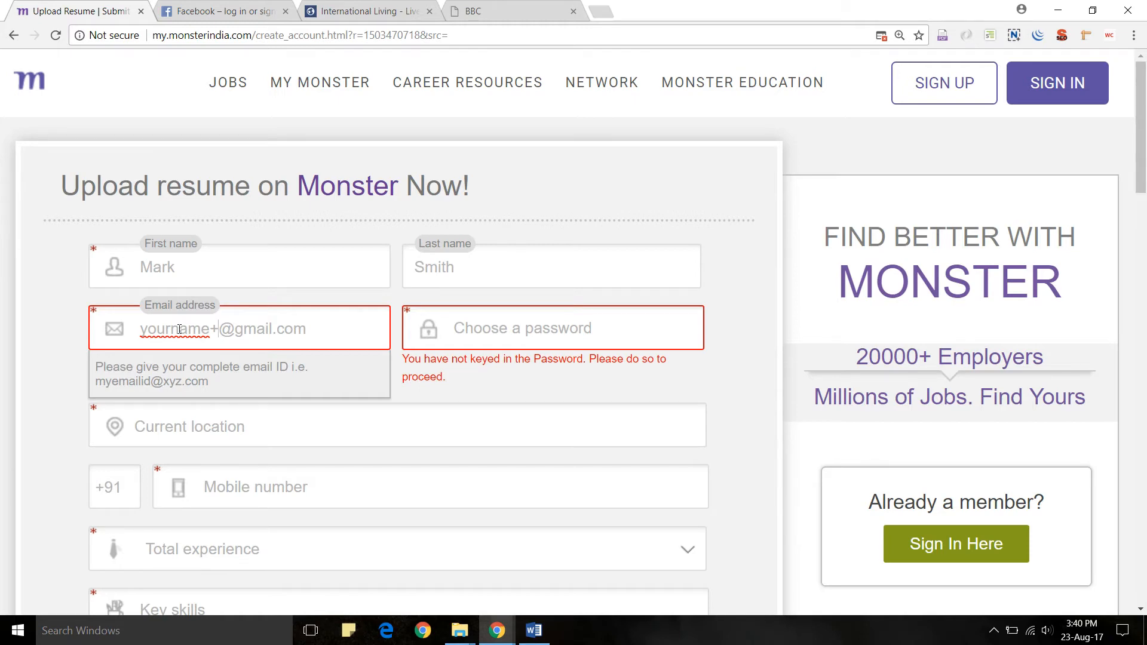
text(monster)
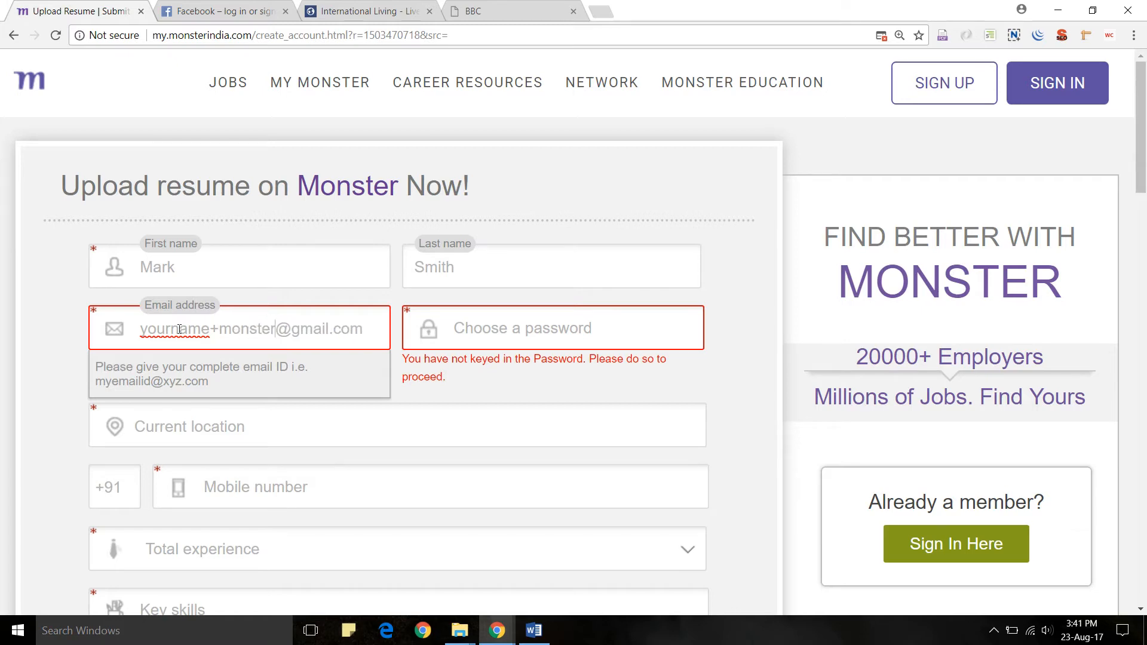
key(ctrl+shift+Left)
key(ctrl+shift+Left)
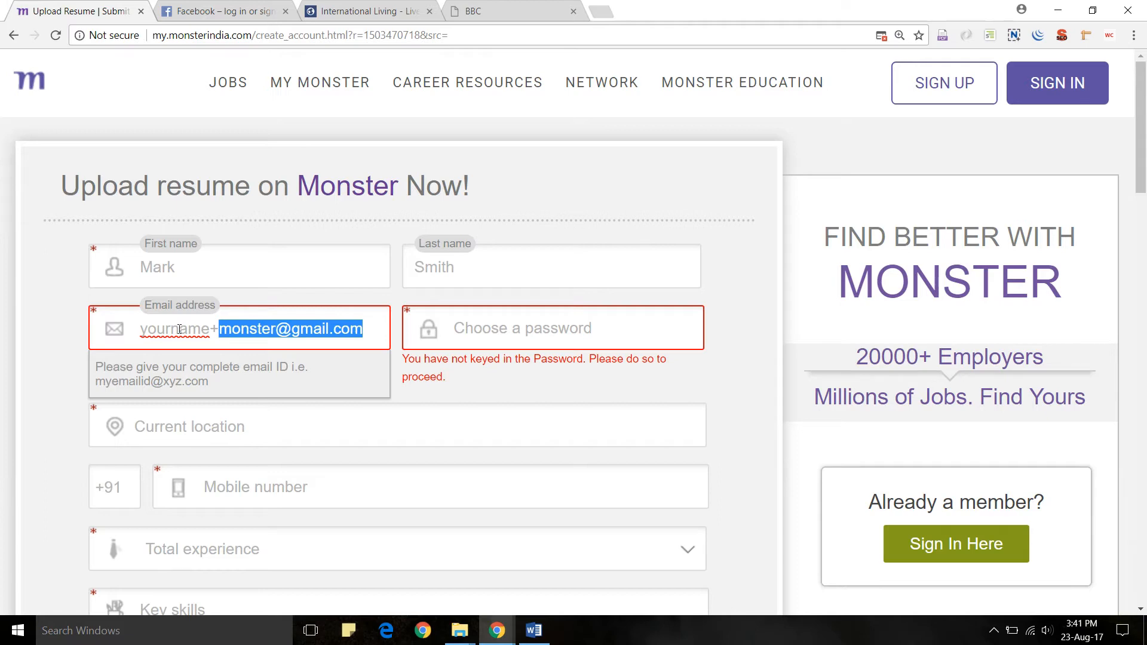
key(Left)
key(Left)
double_click(179, 329)
key(ctrl+shift+Right)
key(Left)
double_click(179, 329)
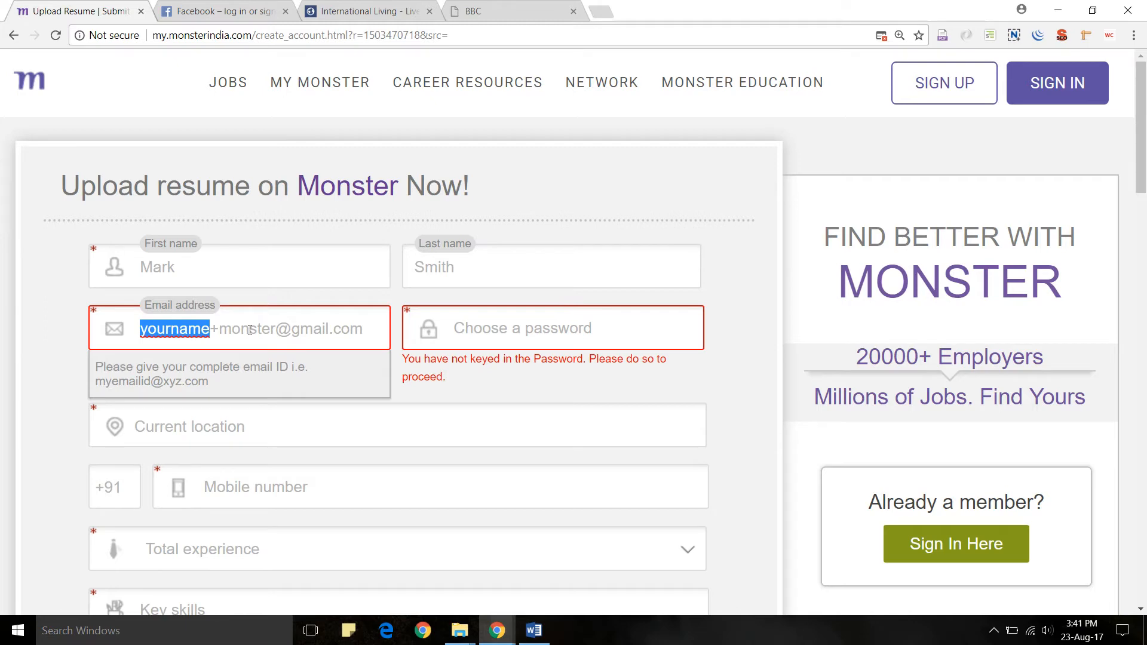
click(375, 332)
drag(359, 331, 214, 329)
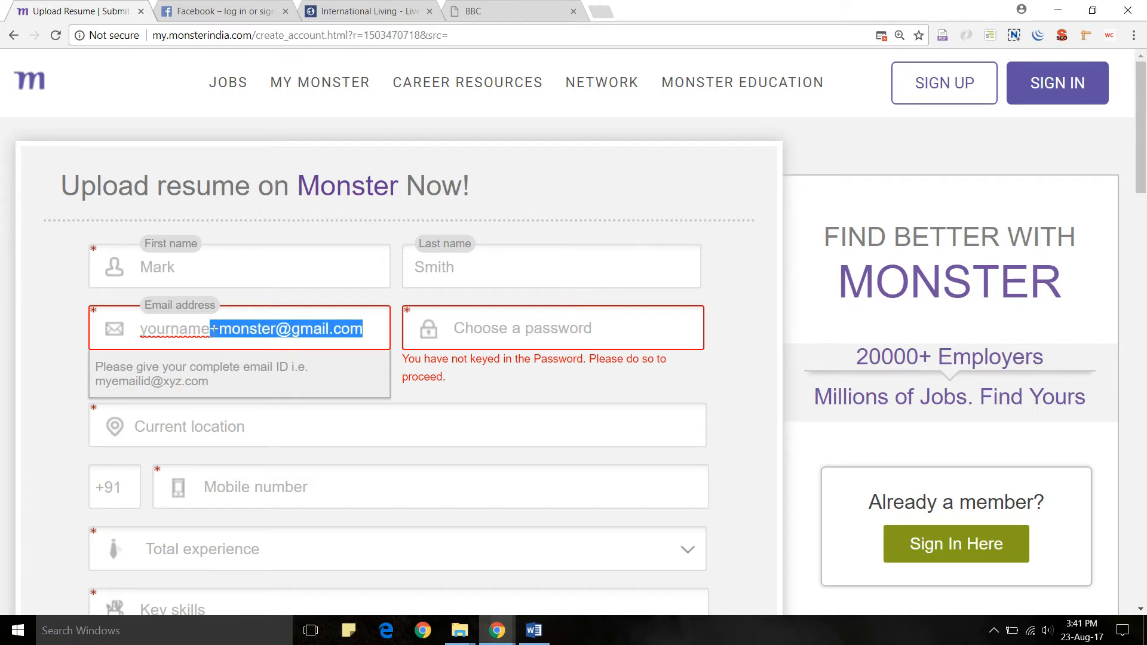
click(319, 329)
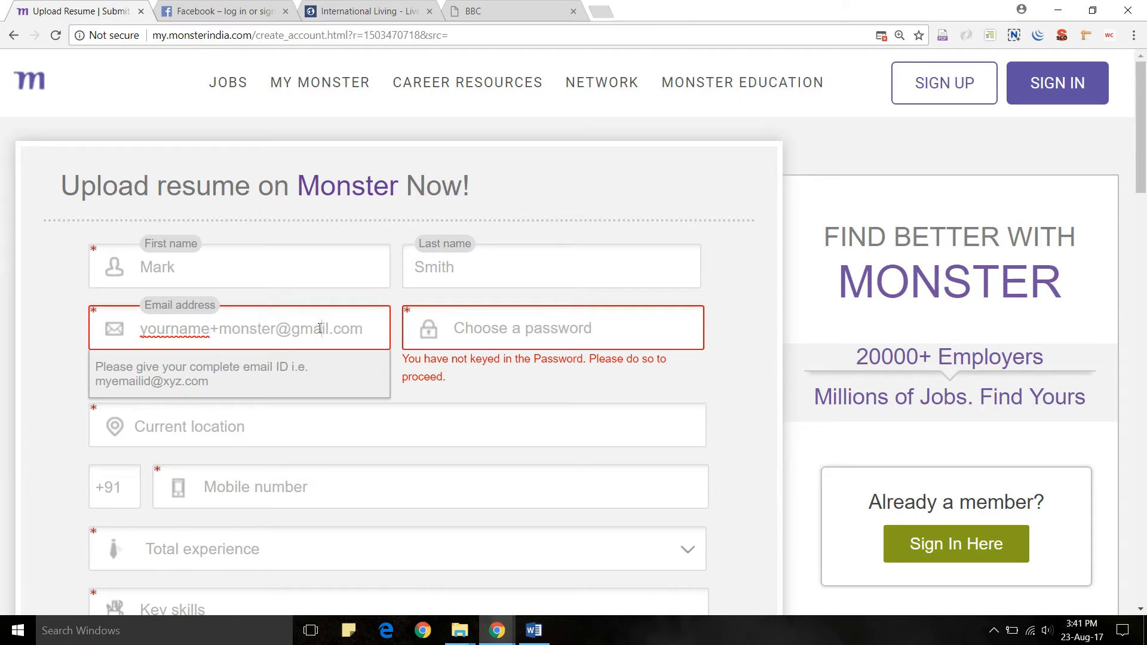
drag(369, 331, 138, 330)
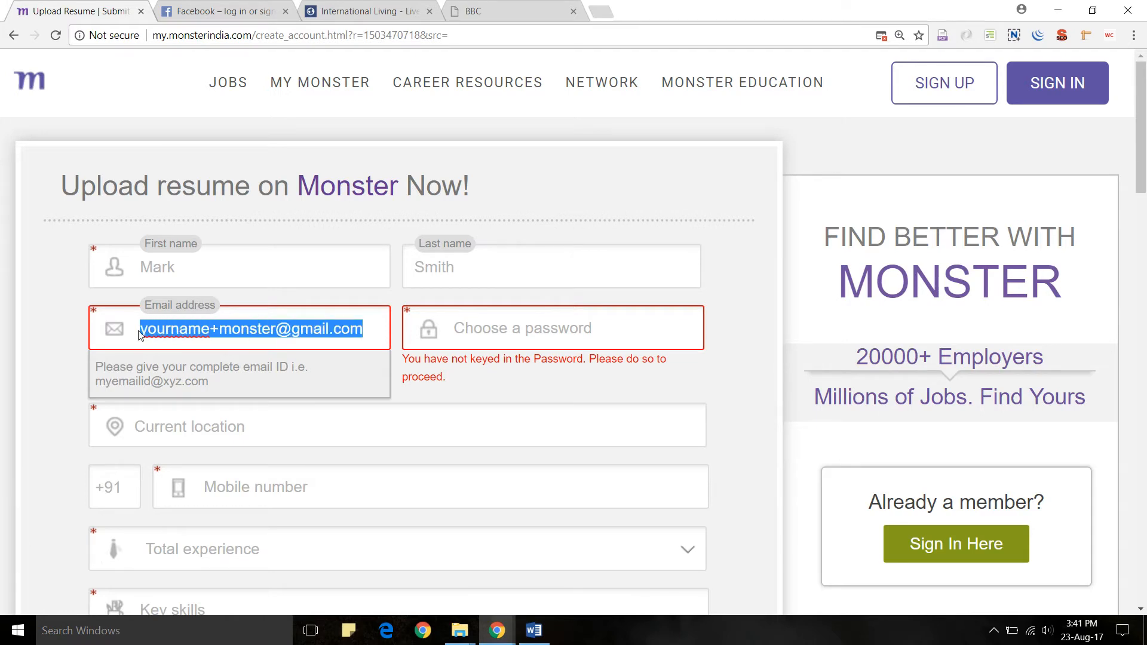
click(271, 327)
click(194, 9)
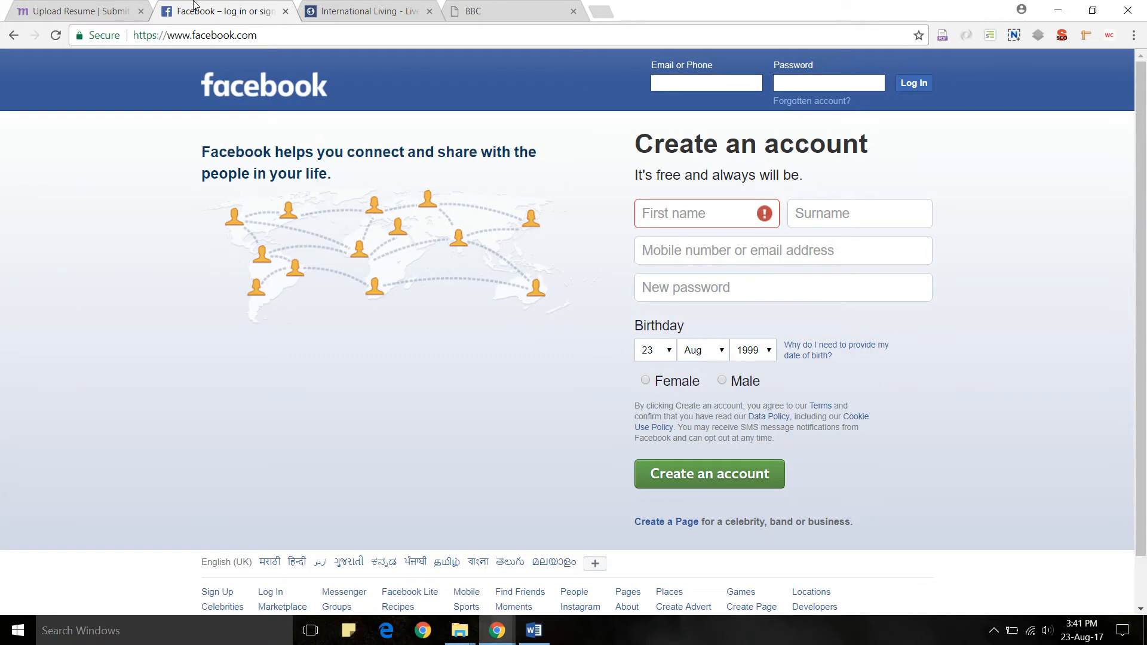
- Revisit the Monster page to point out yourname in its email, then return to Facebook
click(671, 213)
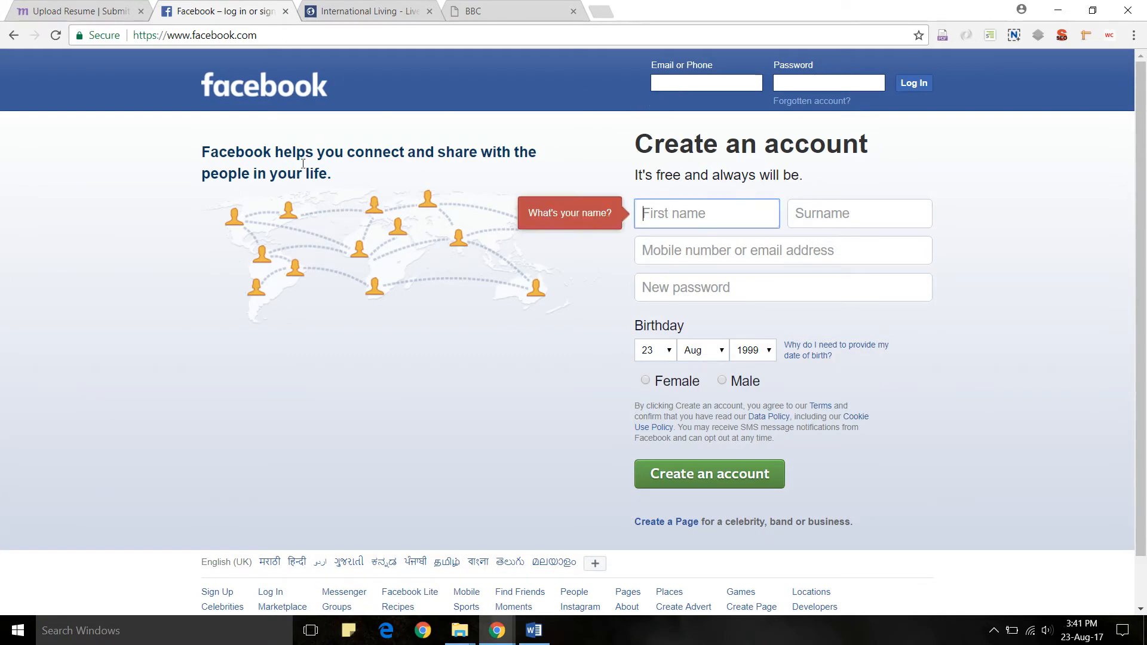
click(81, 14)
double_click(173, 329)
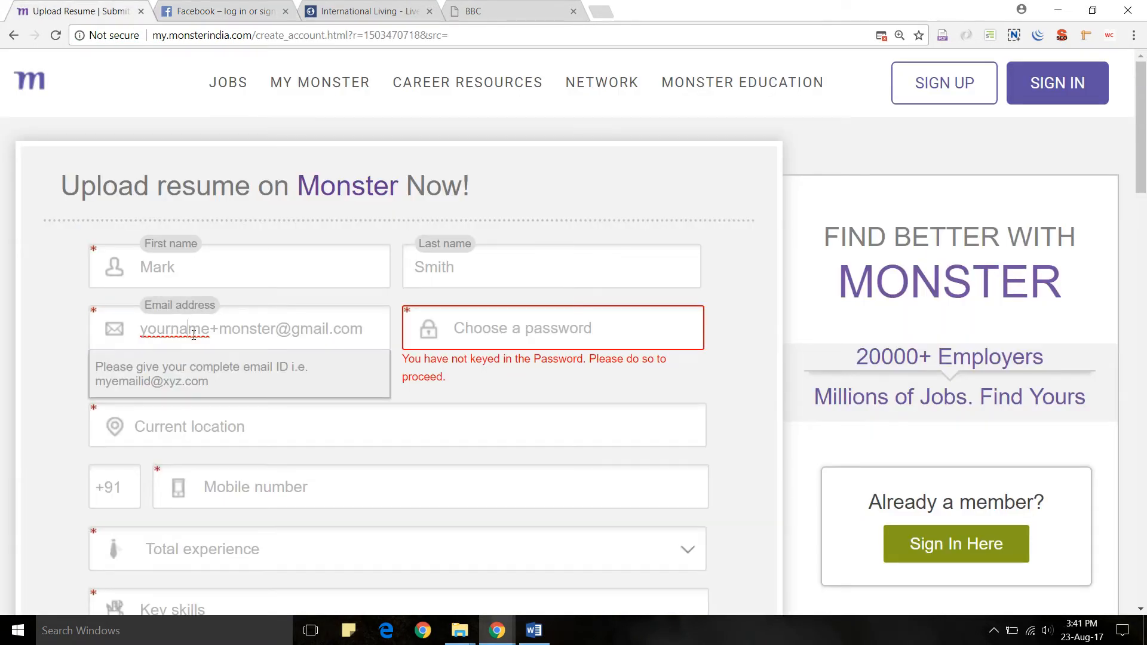
click(222, 8)
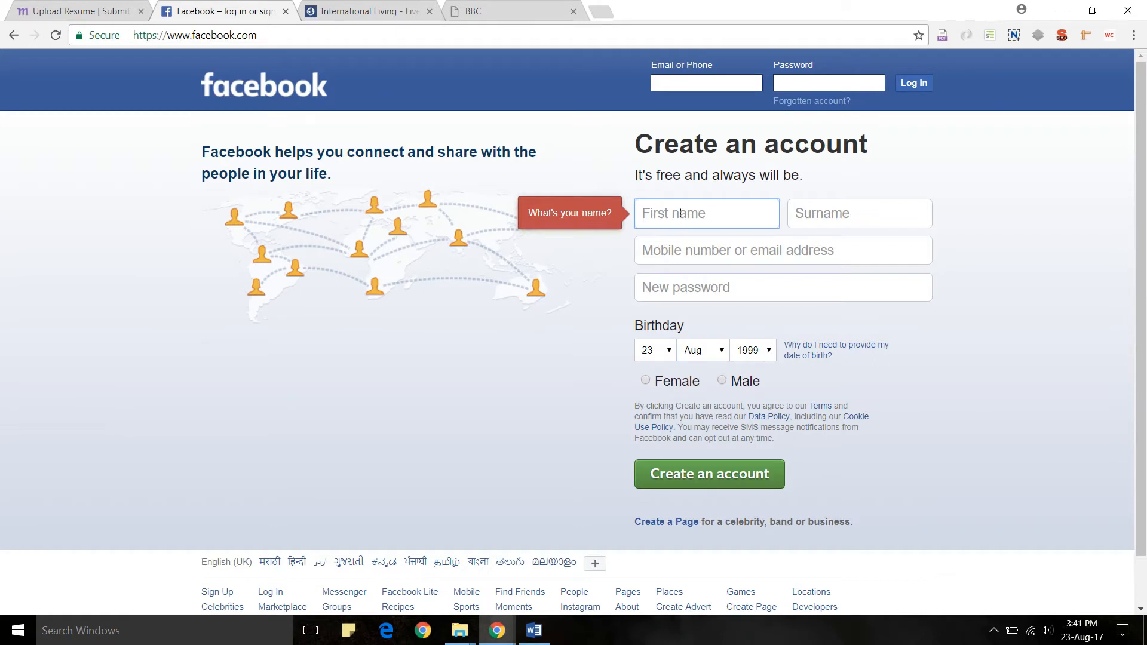
- Enter the user's Gmail address with a +facebook alias in Facebook's mobile number or email field
click(686, 261)
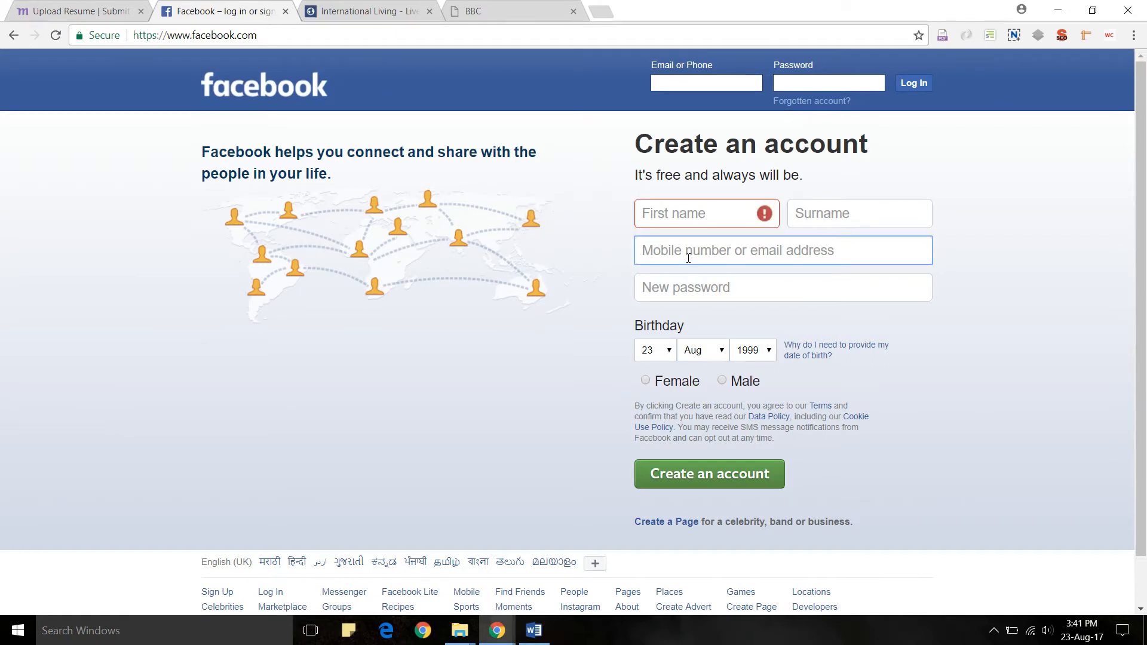
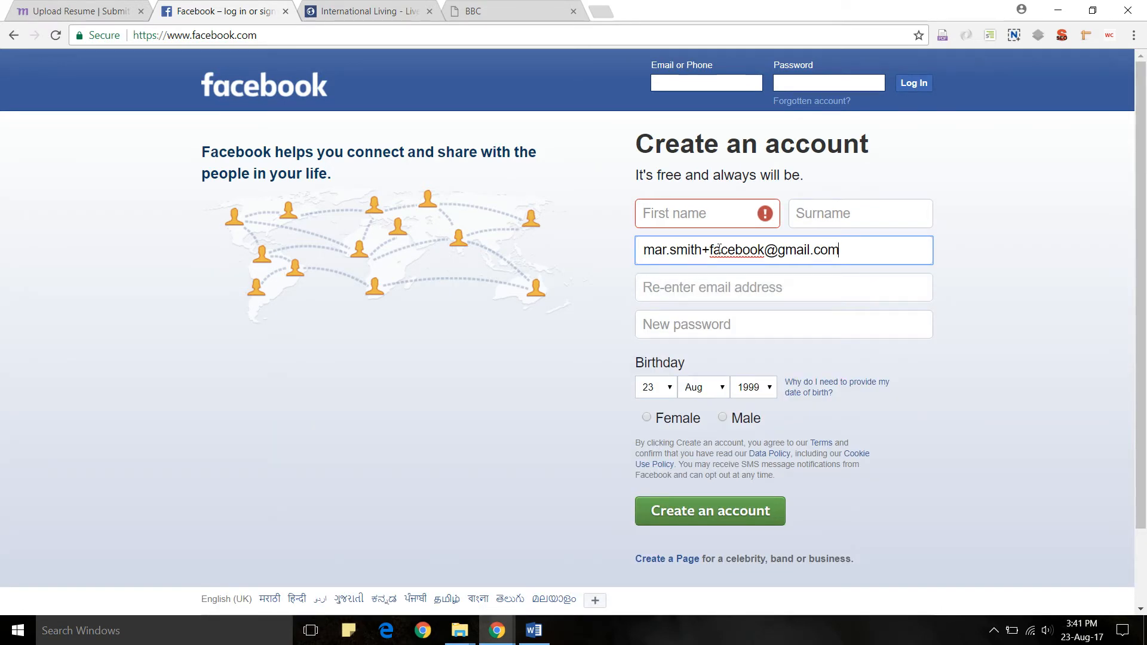
drag(845, 246, 645, 254)
click(665, 251)
text(k.)
- Highlight the name part and the +facebook alias of the address, then go to International Living
drag(845, 251, 734, 251)
click(735, 251)
drag(644, 250, 709, 250)
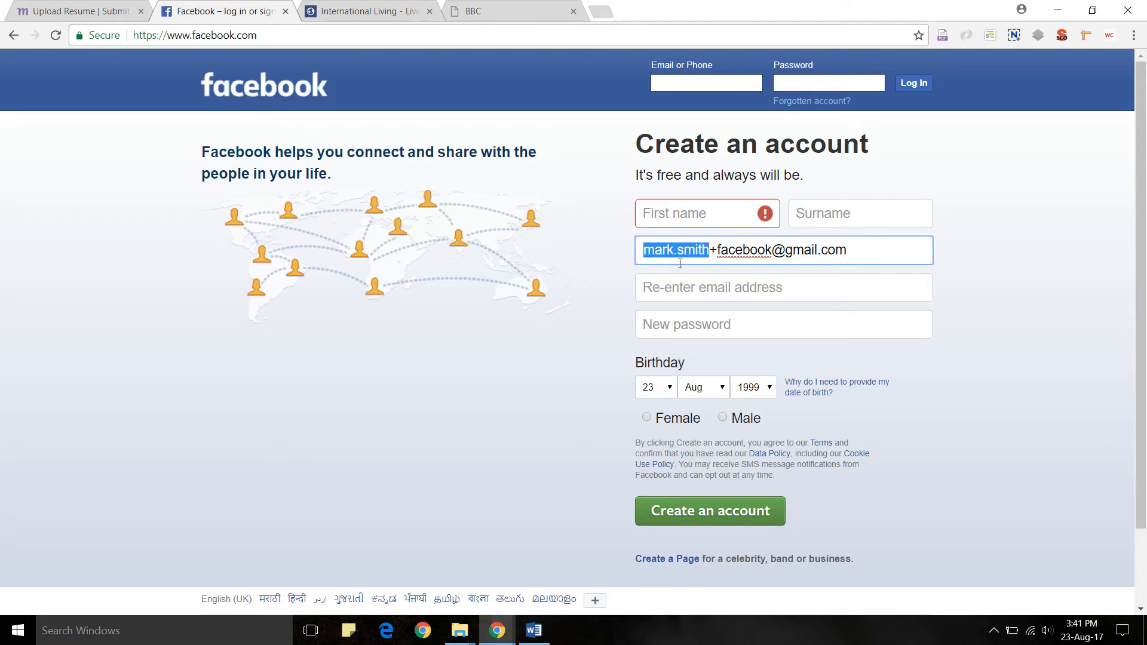
drag(771, 251, 710, 251)
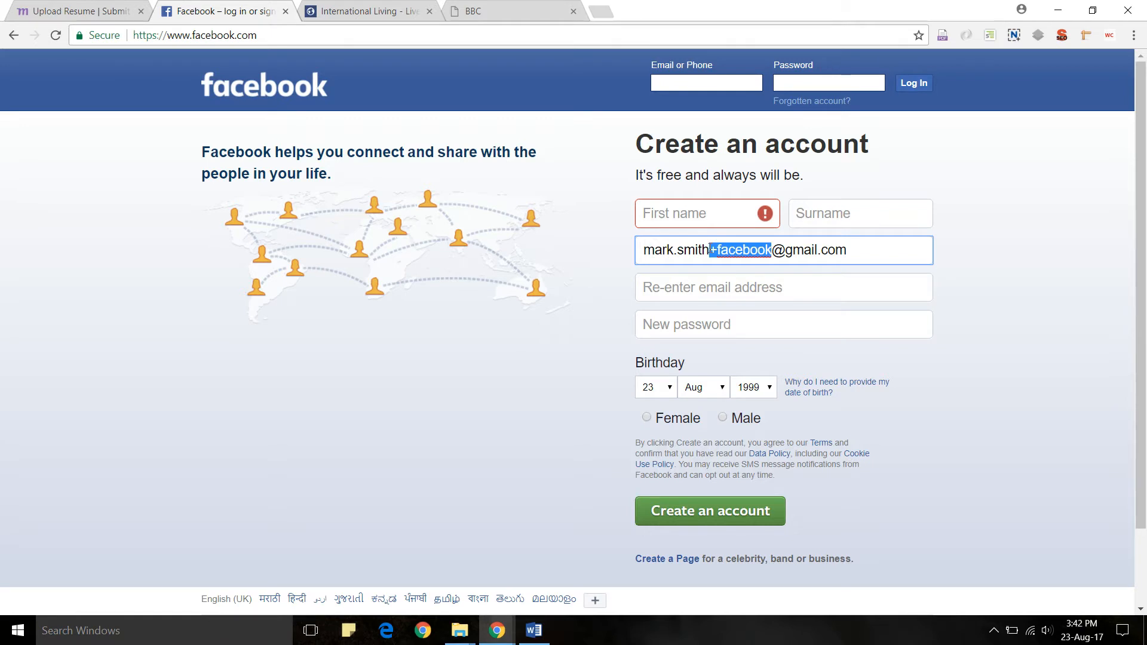
click(711, 251)
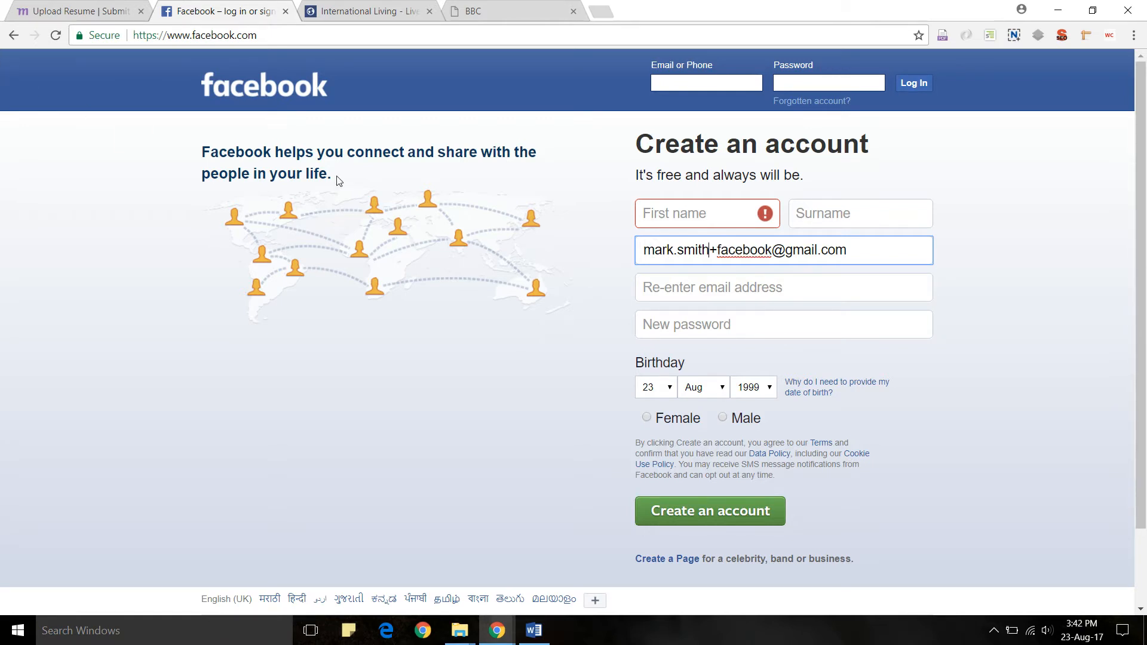
click(348, 8)
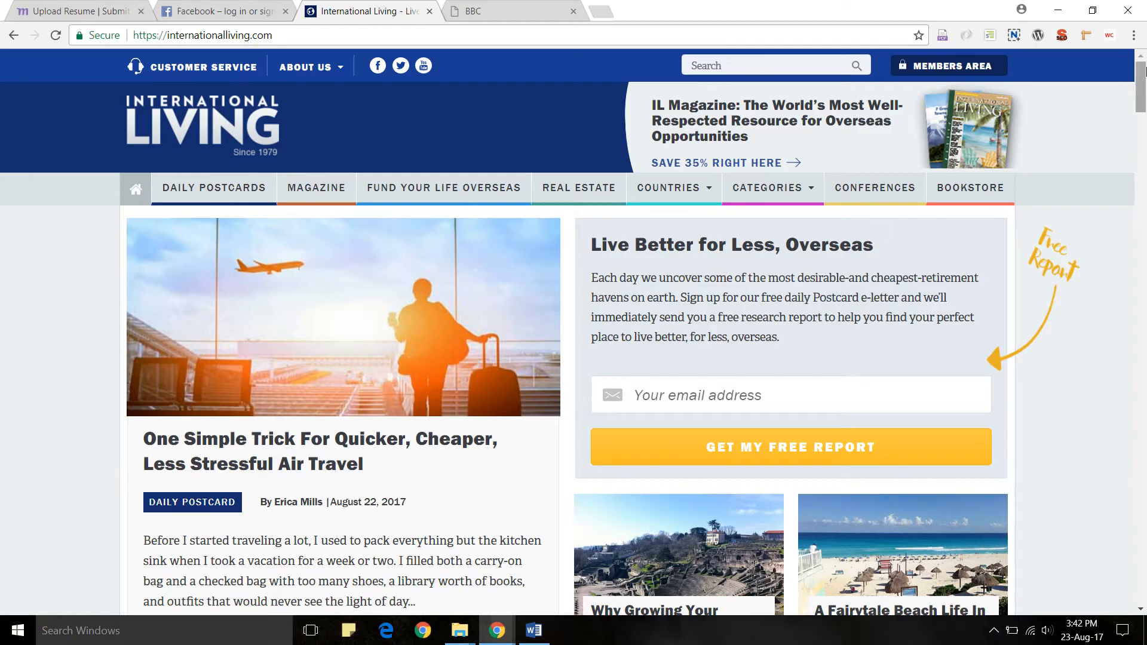
drag(1140, 85, 1144, 578)
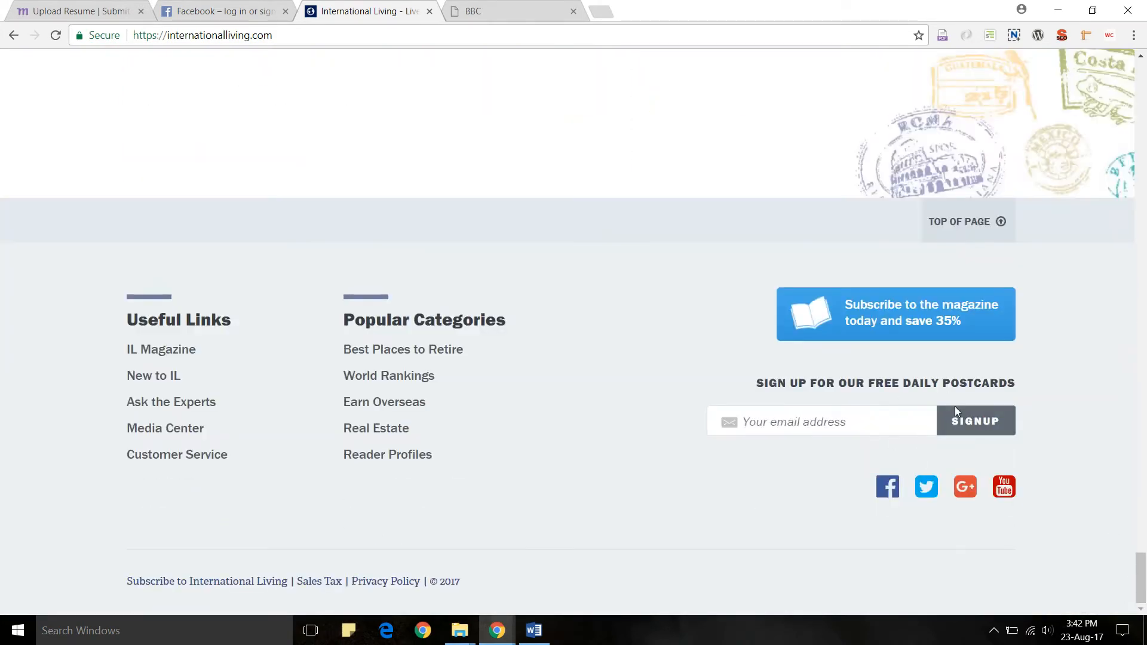
click(837, 423)
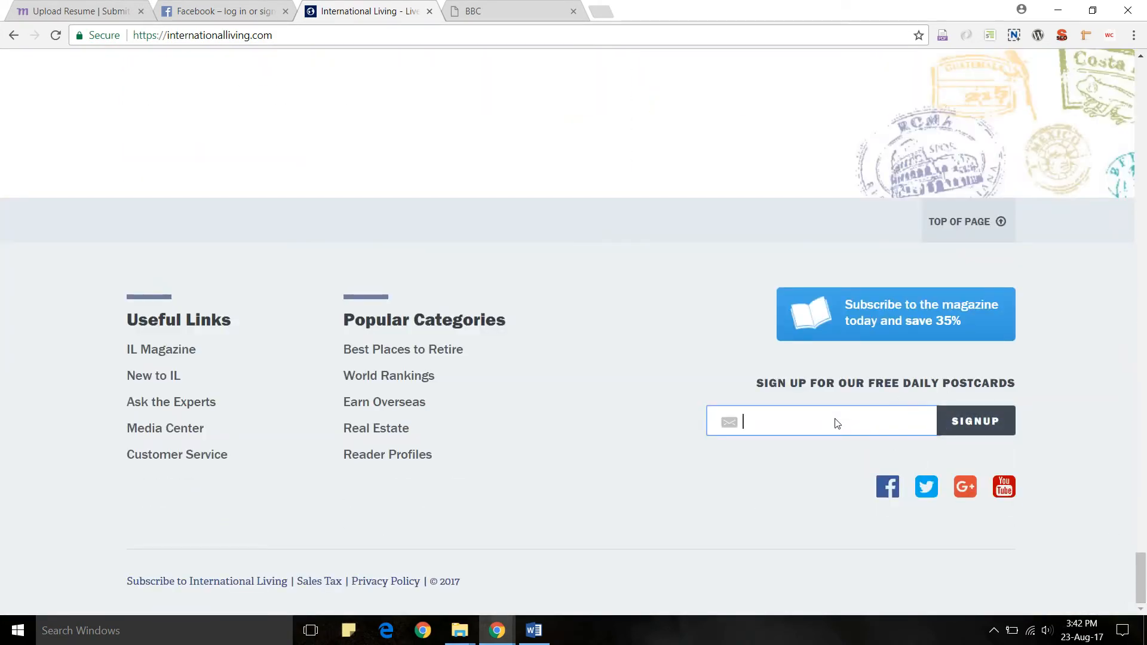
text(yourname+IL)
double_click(806, 423)
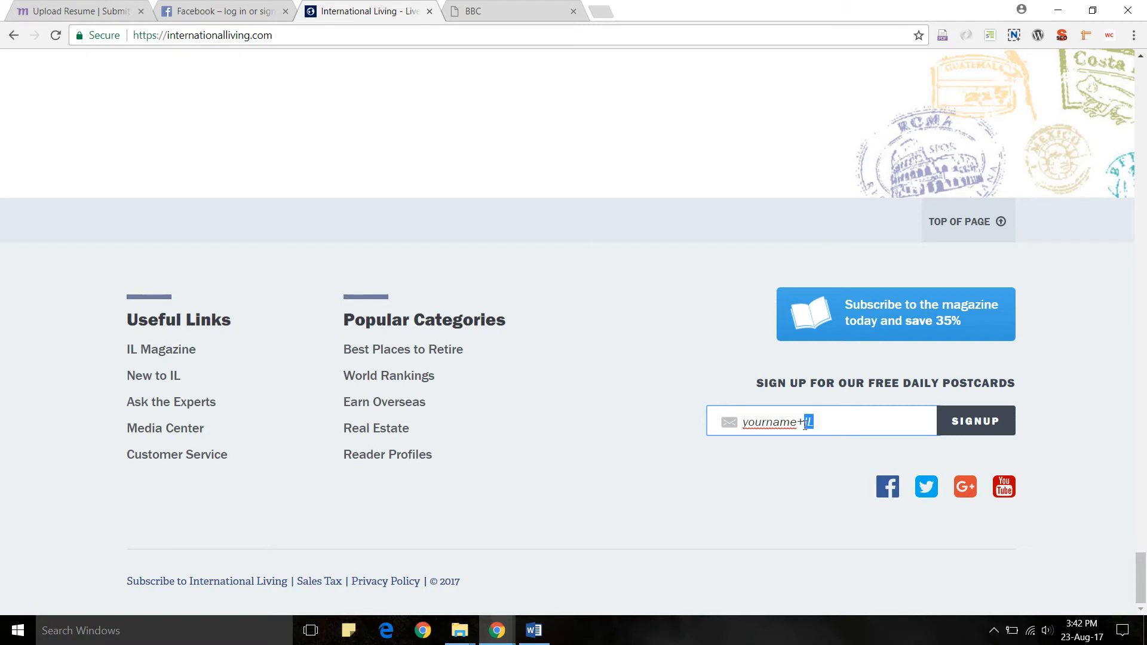
click(833, 418)
text(@gmail.com)
drag(892, 418, 695, 423)
click(900, 413)
click(982, 428)
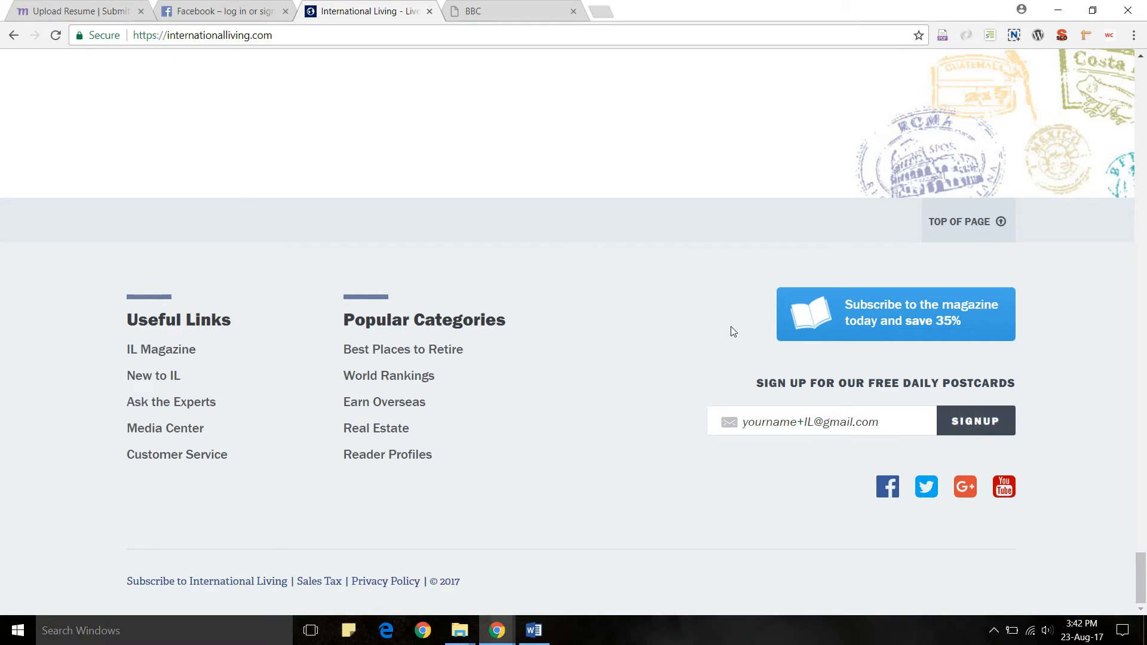
key(alt+Tab)
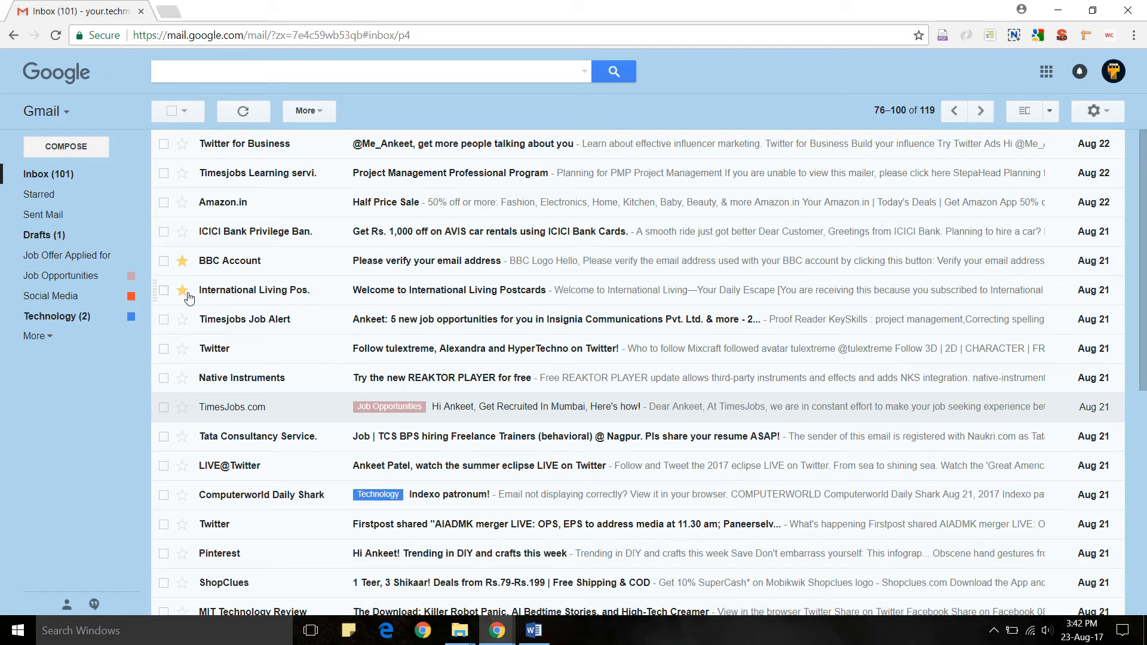
- Open the International Living welcome email and highlight the username and +il tag in its recipient address
click(375, 292)
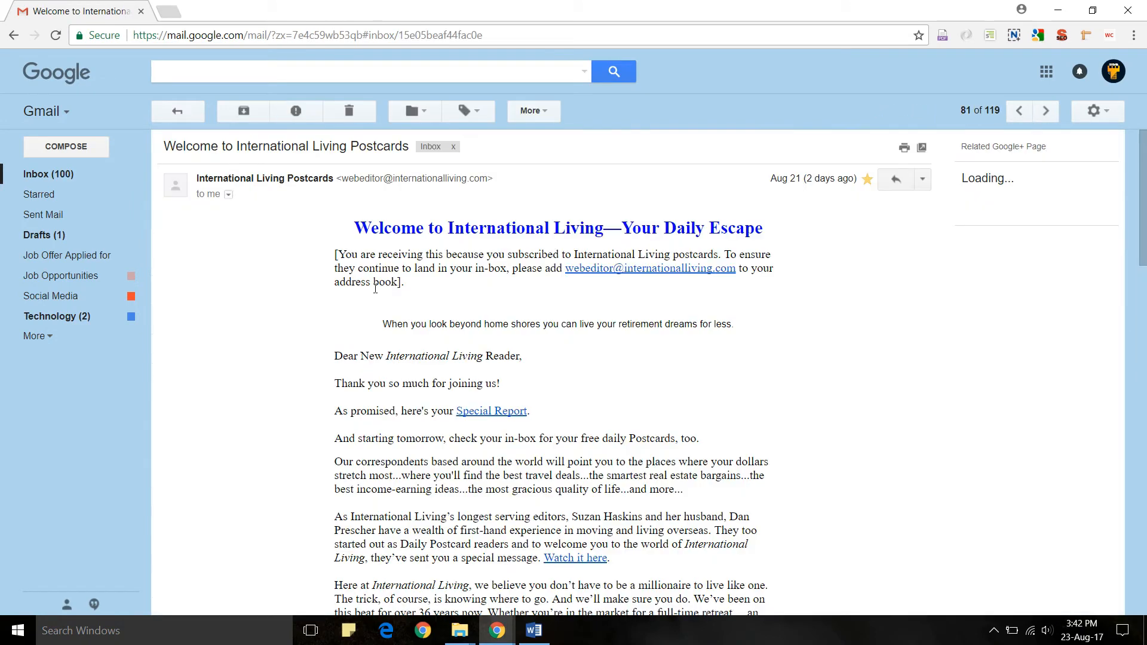
click(229, 195)
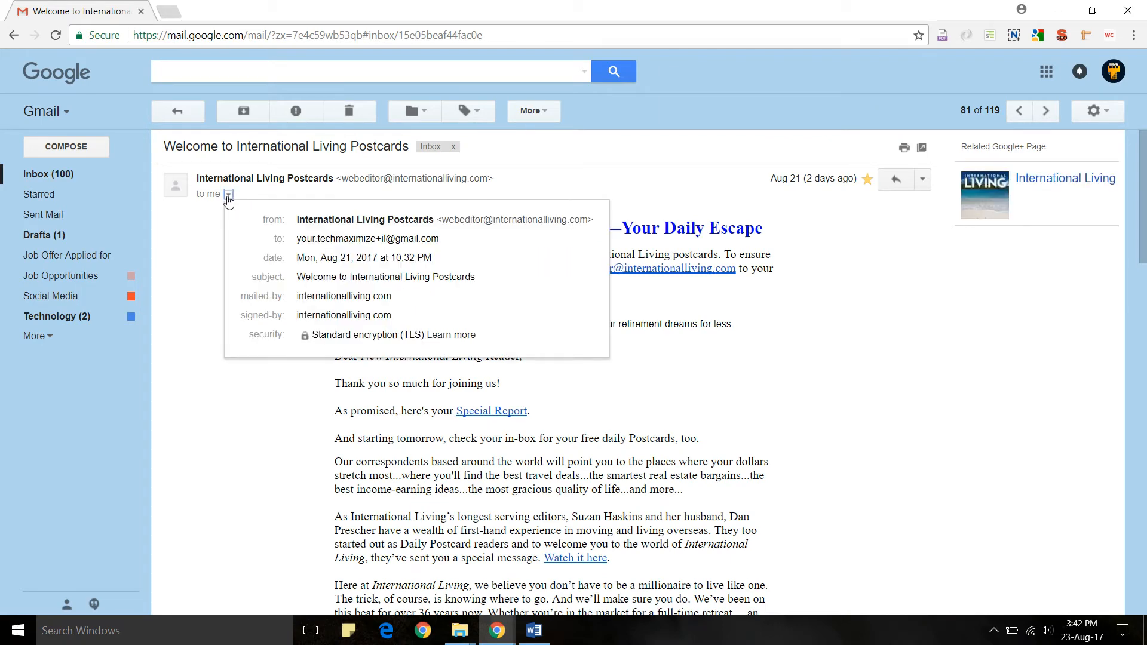
drag(439, 240, 297, 240)
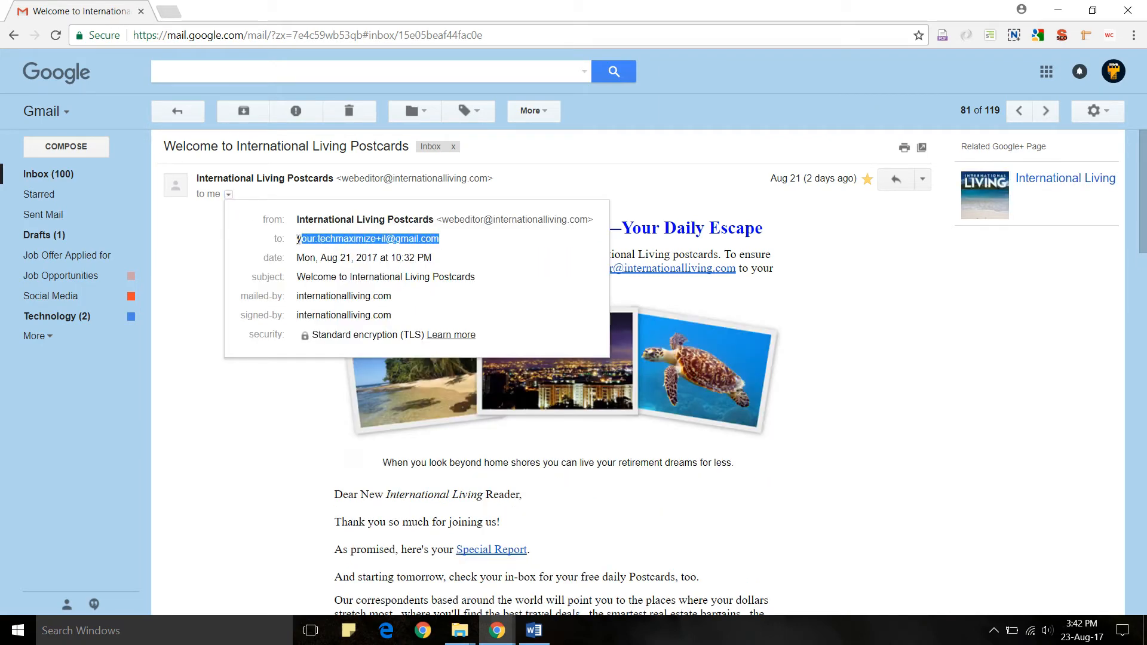
click(443, 242)
drag(442, 242, 296, 240)
click(350, 240)
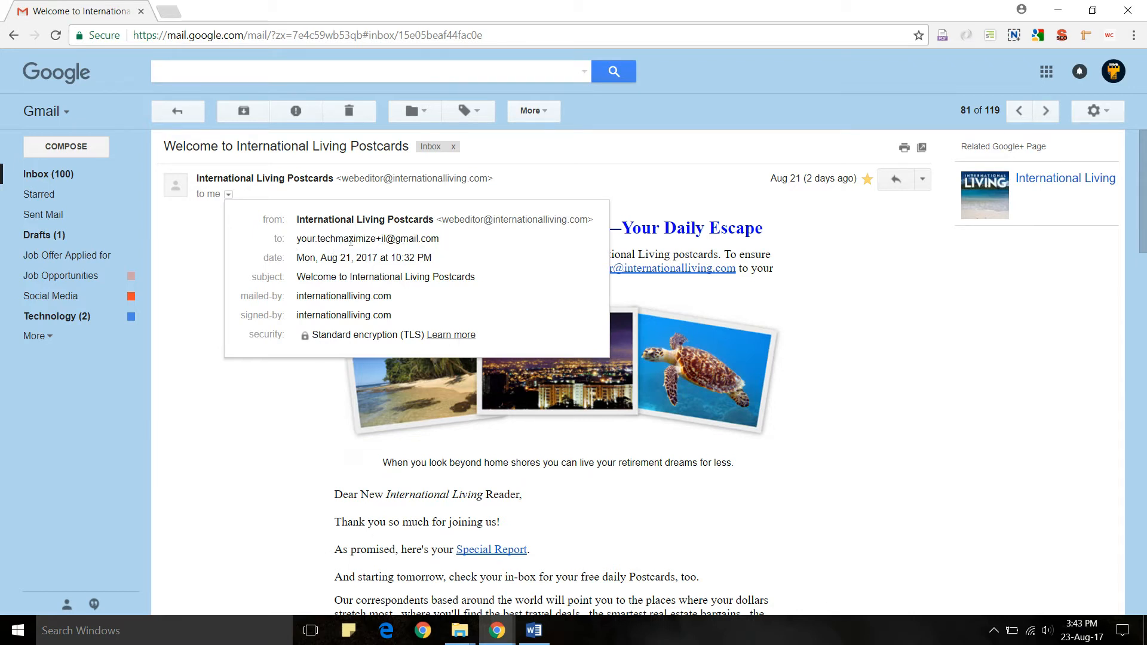
drag(297, 240, 376, 239)
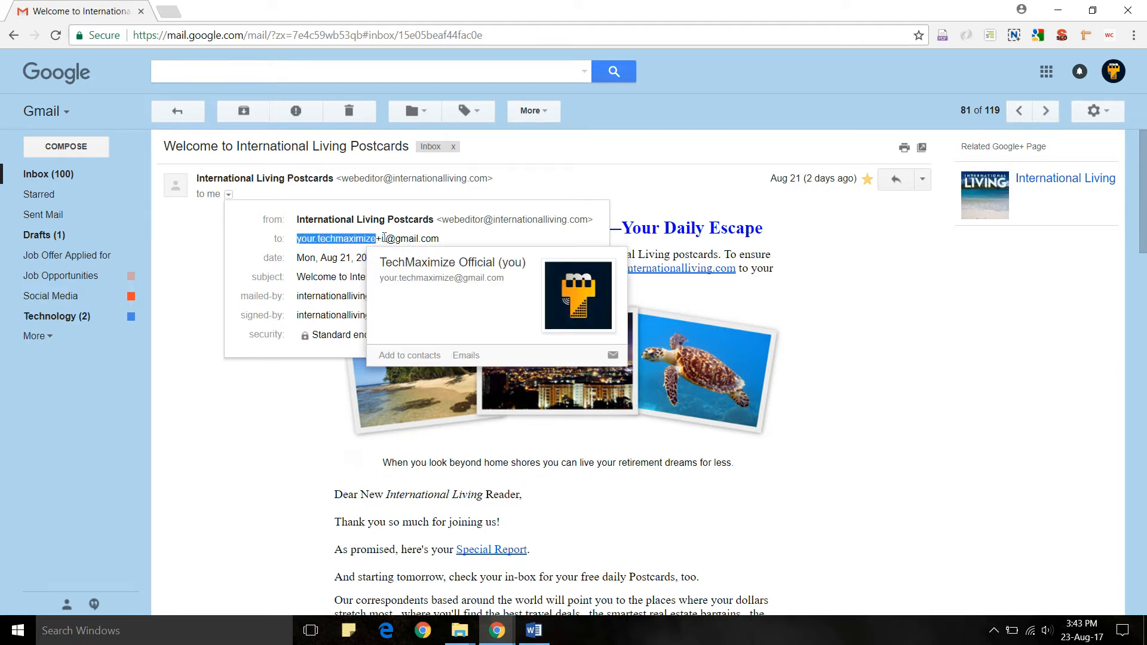
click(376, 239)
drag(376, 239, 282, 239)
drag(388, 239, 297, 245)
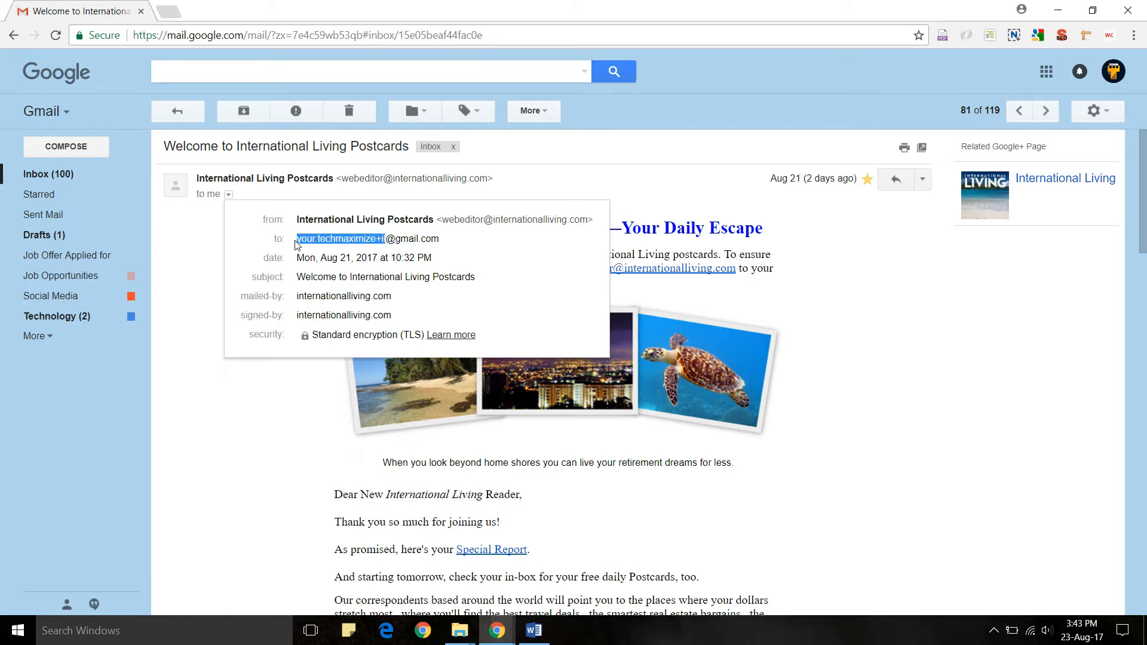
click(498, 258)
click(188, 111)
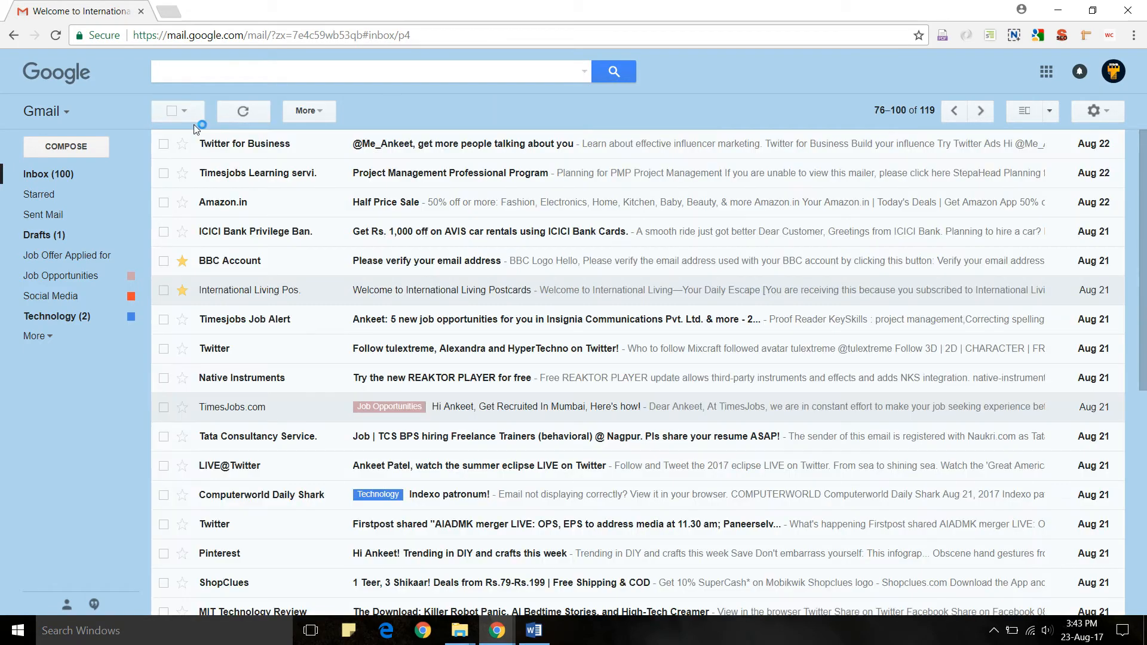
- Run an advanced To search for the yourname+IL alias, replacing the suggested +news tag
click(584, 73)
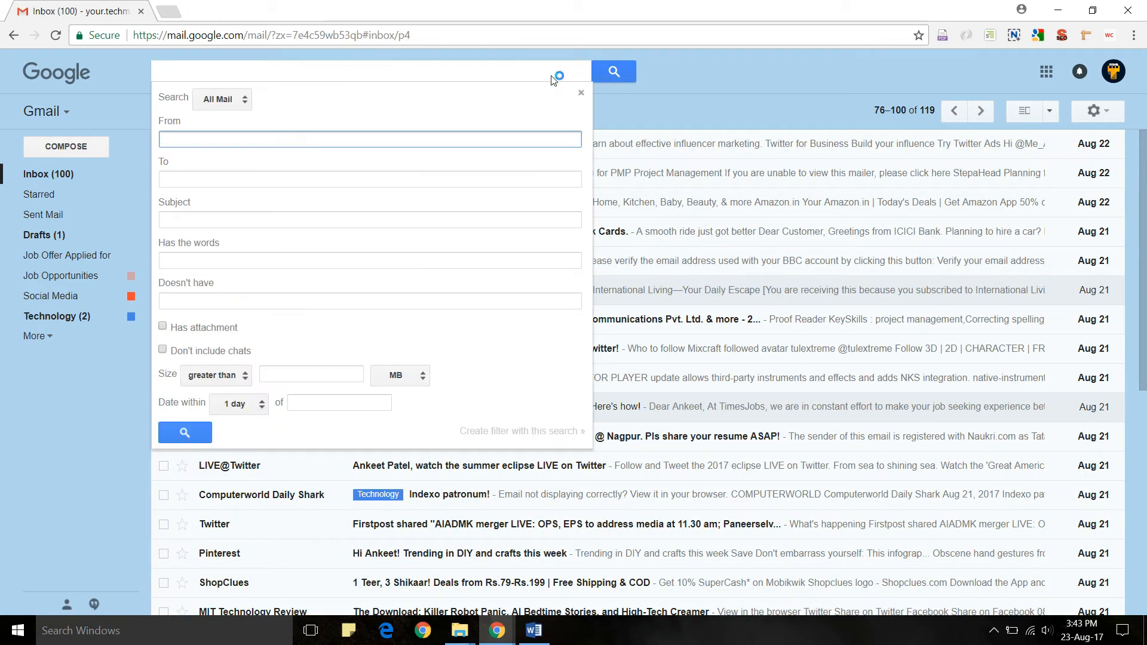
click(248, 180)
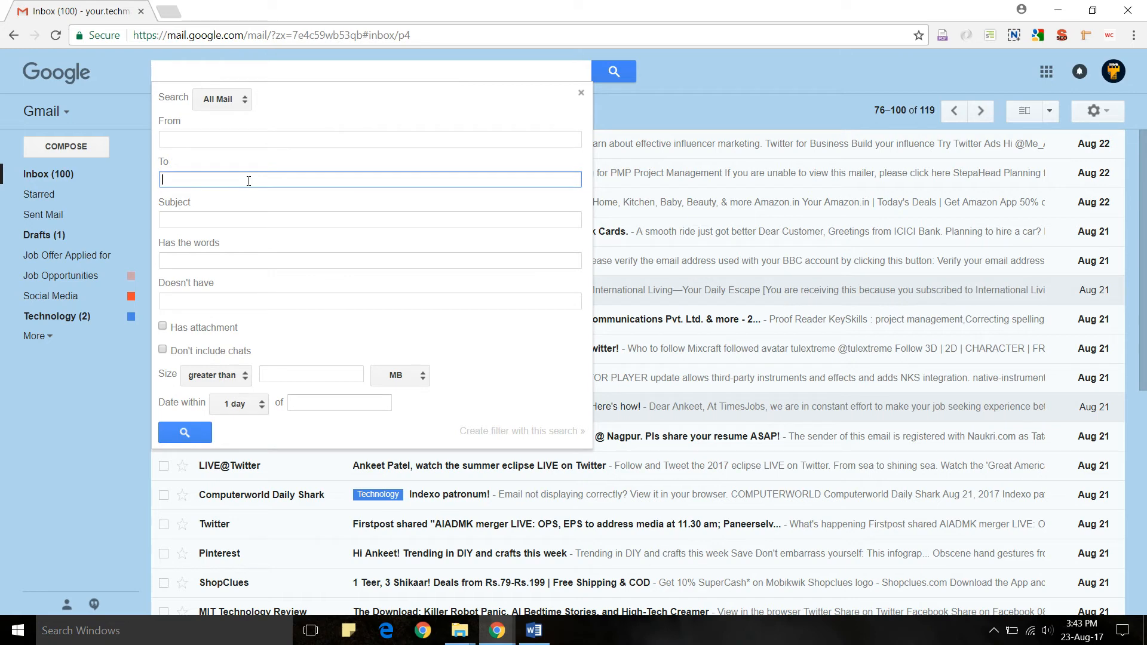
text(your)
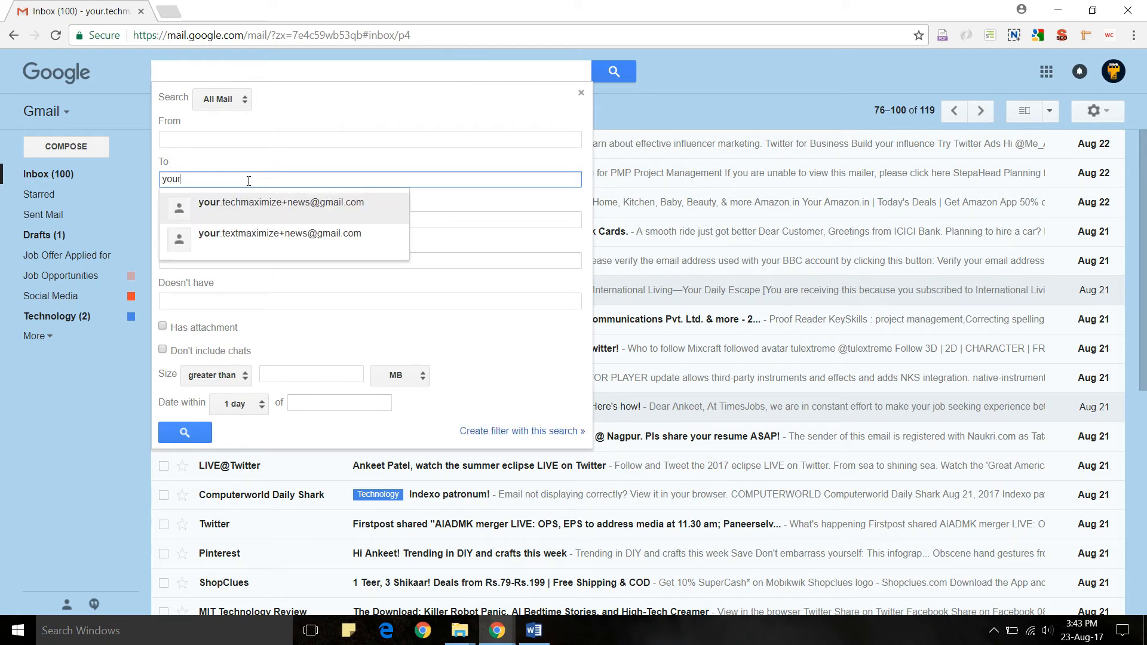
key(Return)
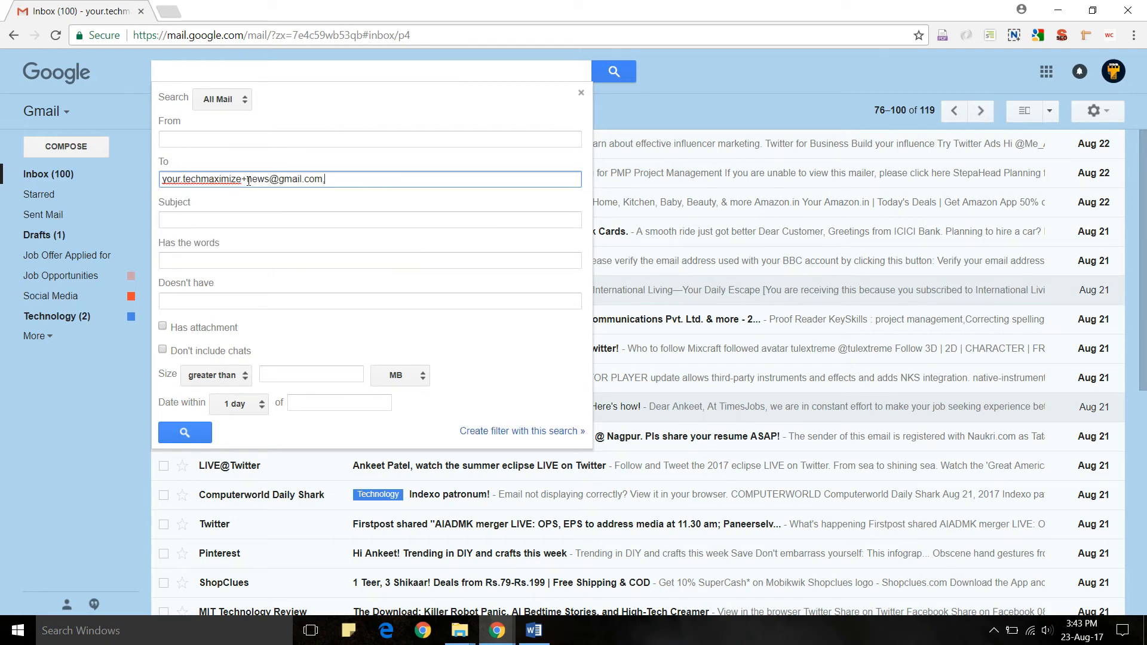
key(BackSpace)
key(BackSpace)
key(BackSpace)
key(BackSpace)
key(BackSpace)
key(BackSpace)
key(BackSpace)
key(BackSpace)
key(BackSpace)
key(BackSpace)
key(BackSpace)
key(BackSpace)
key(BackSpace)
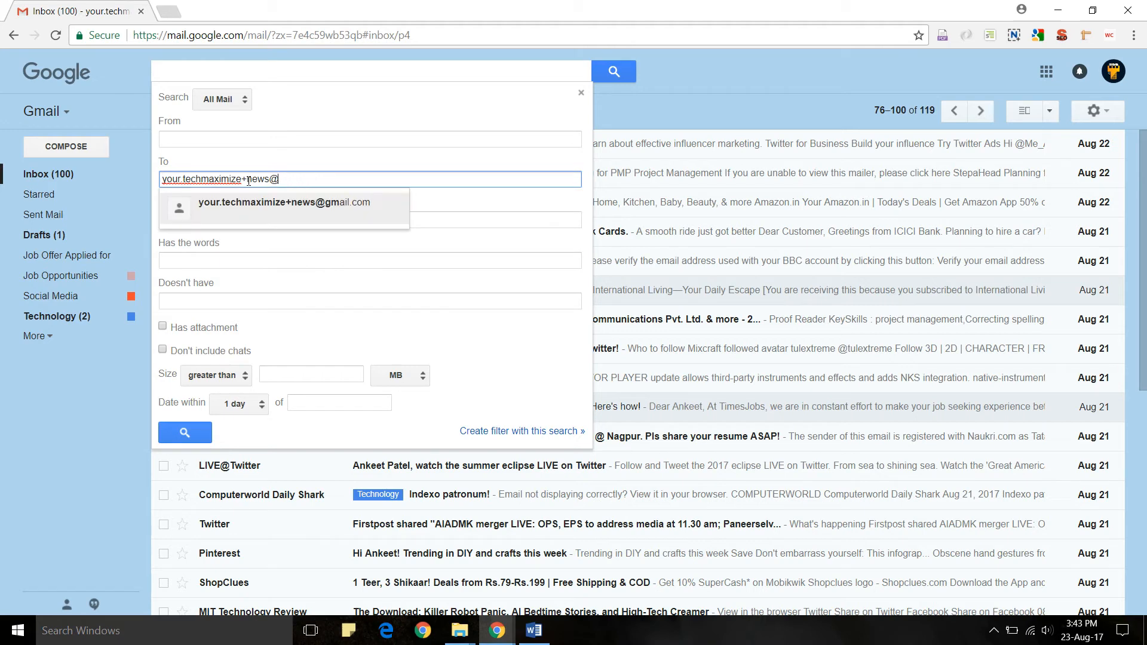
key(BackSpace)
text(IL)
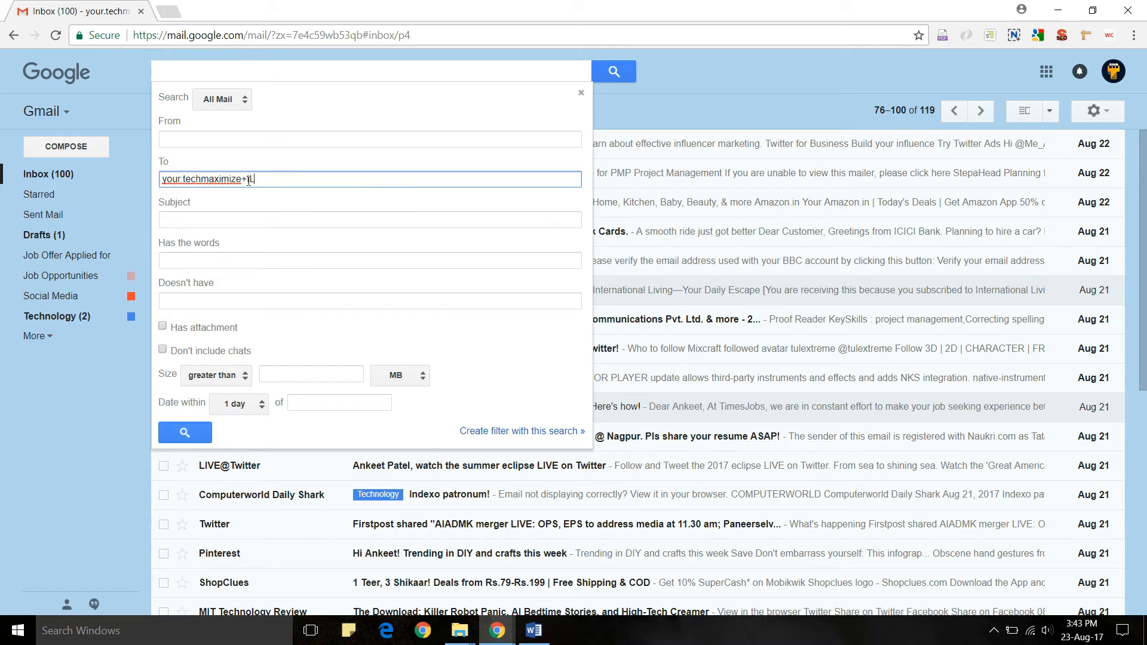
key(Return)
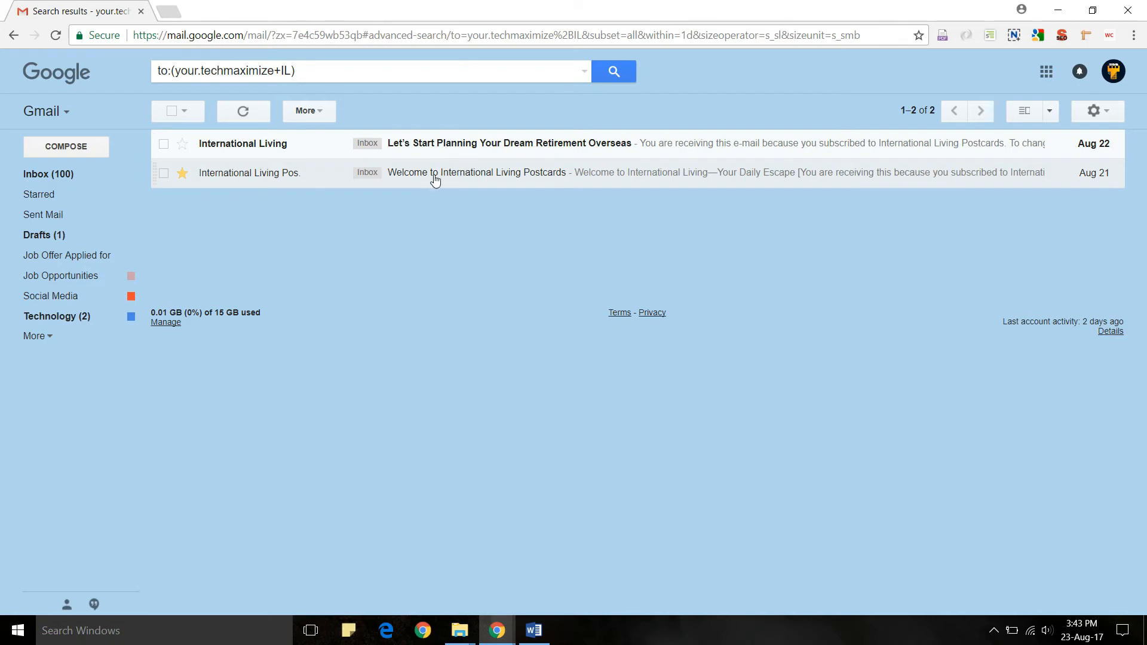
- Check that both International Living results show the +IL alias as their recipient
click(434, 180)
click(229, 194)
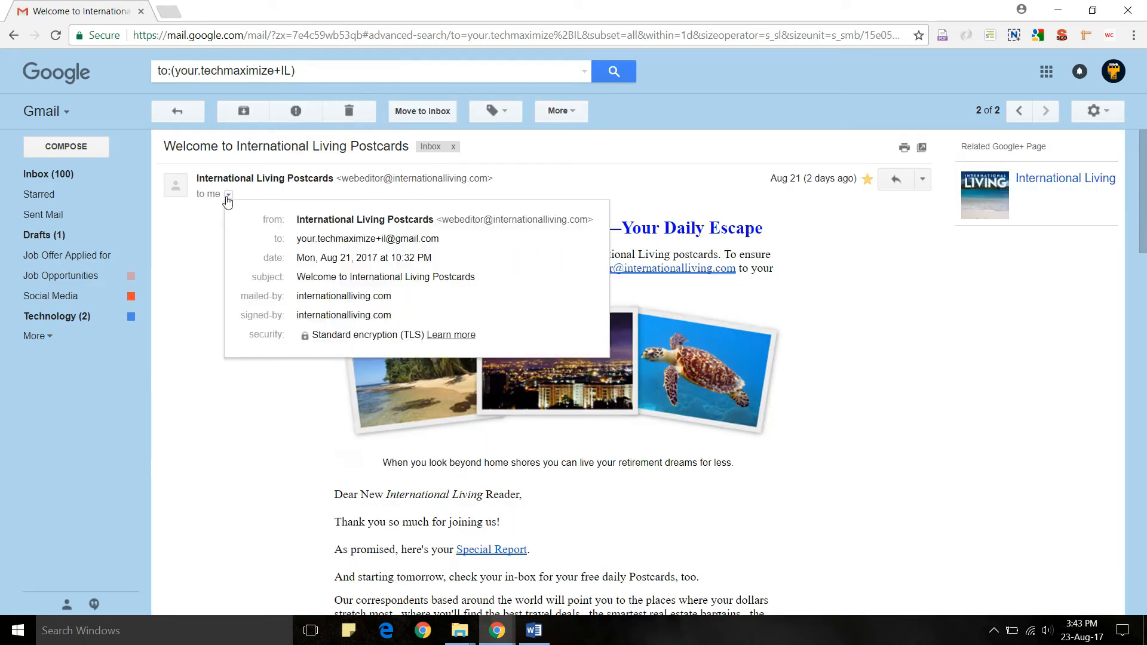
drag(445, 240, 298, 240)
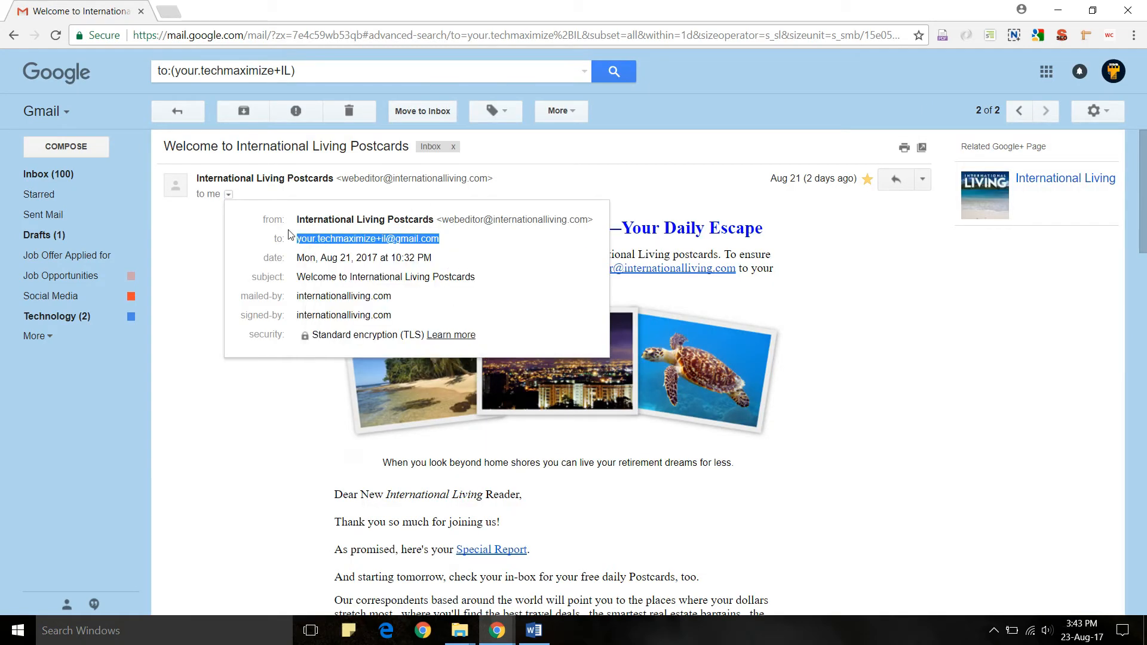
click(166, 95)
click(171, 114)
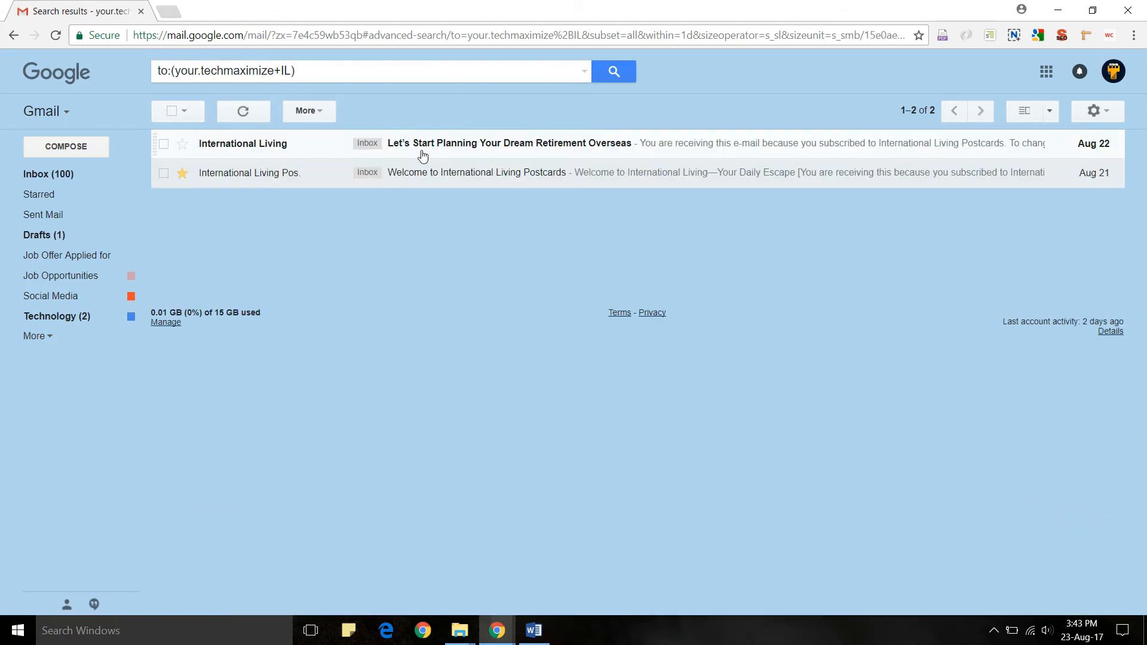
click(423, 154)
click(229, 194)
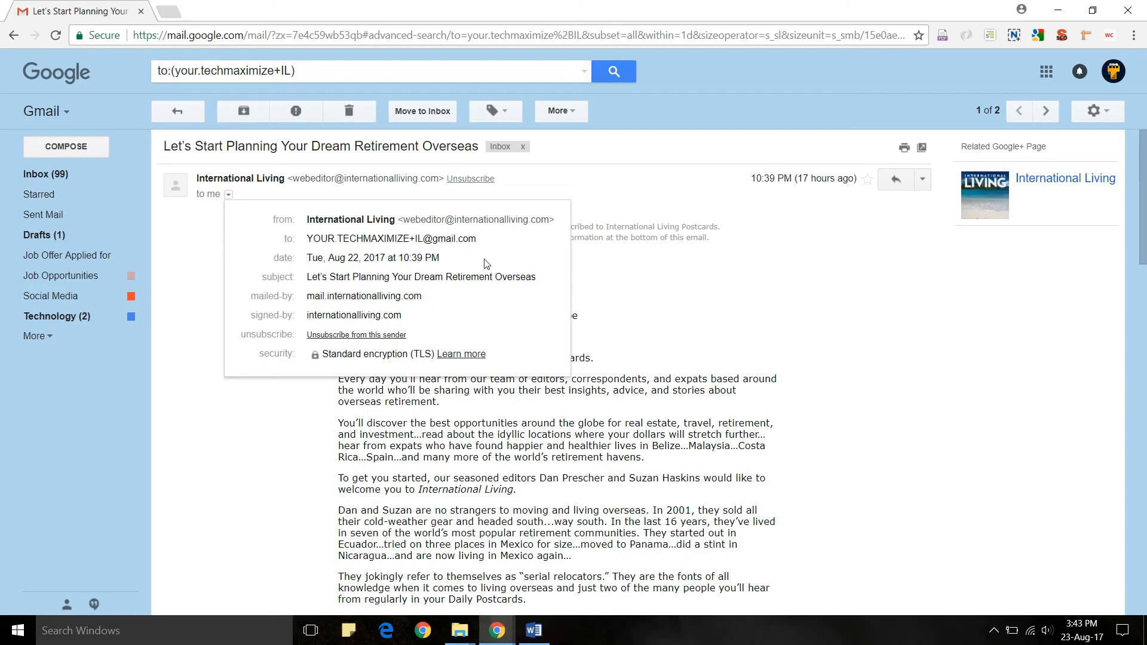
drag(485, 240, 305, 240)
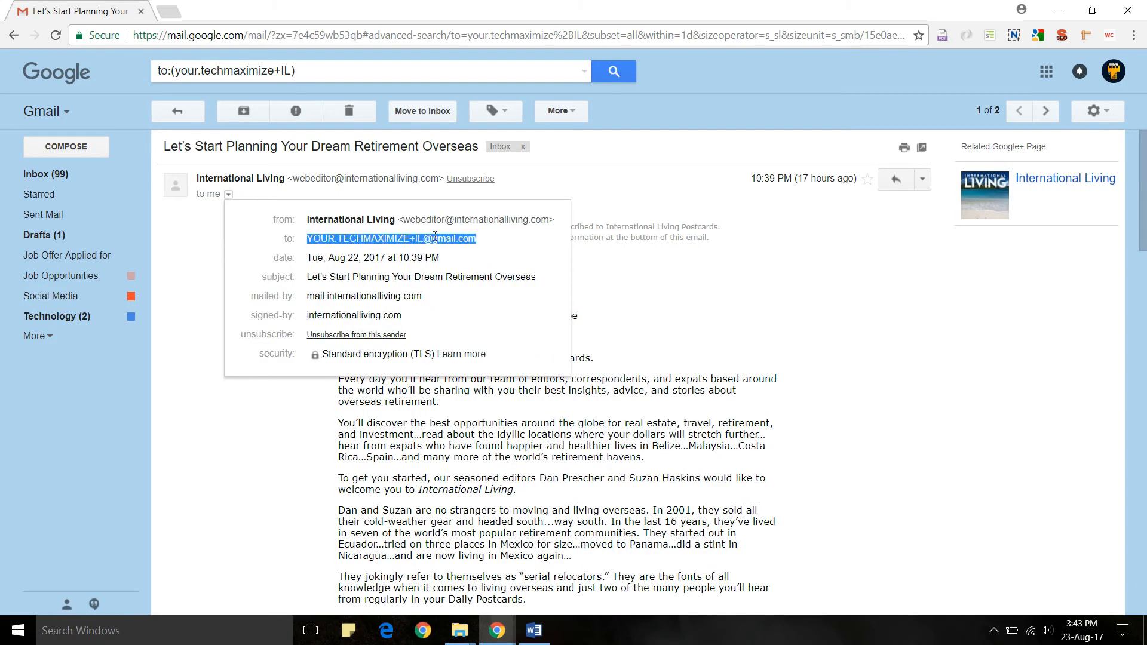
mouse_move(434, 236)
click(191, 114)
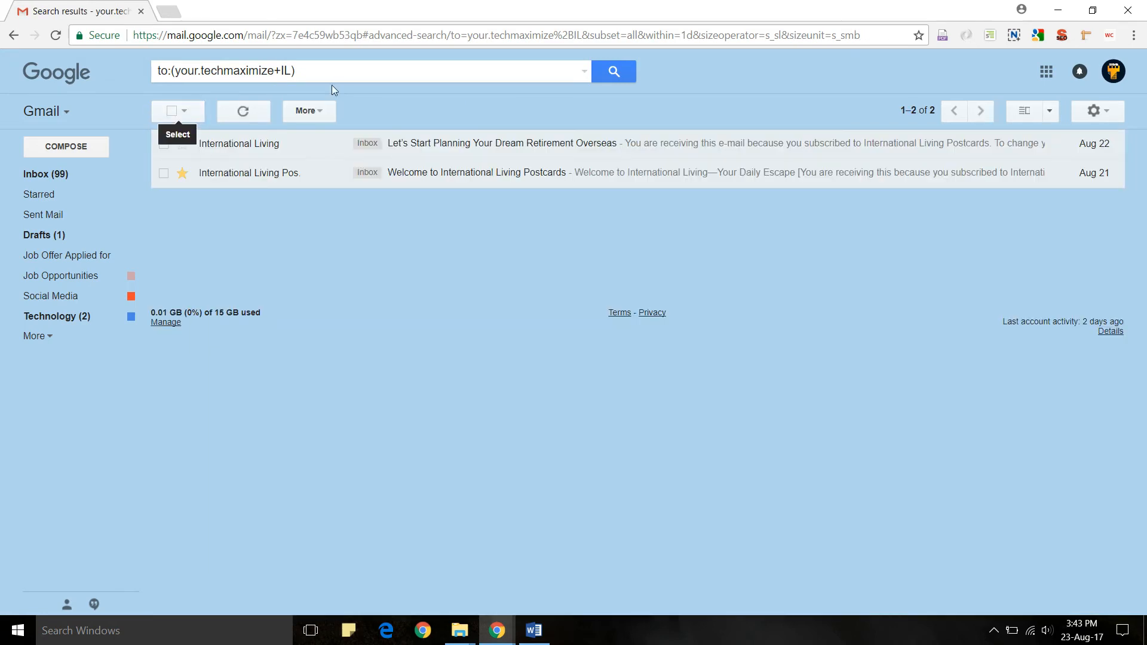
- Return to the inbox and page forward to conversations 76–100
drag(295, 70, 141, 78)
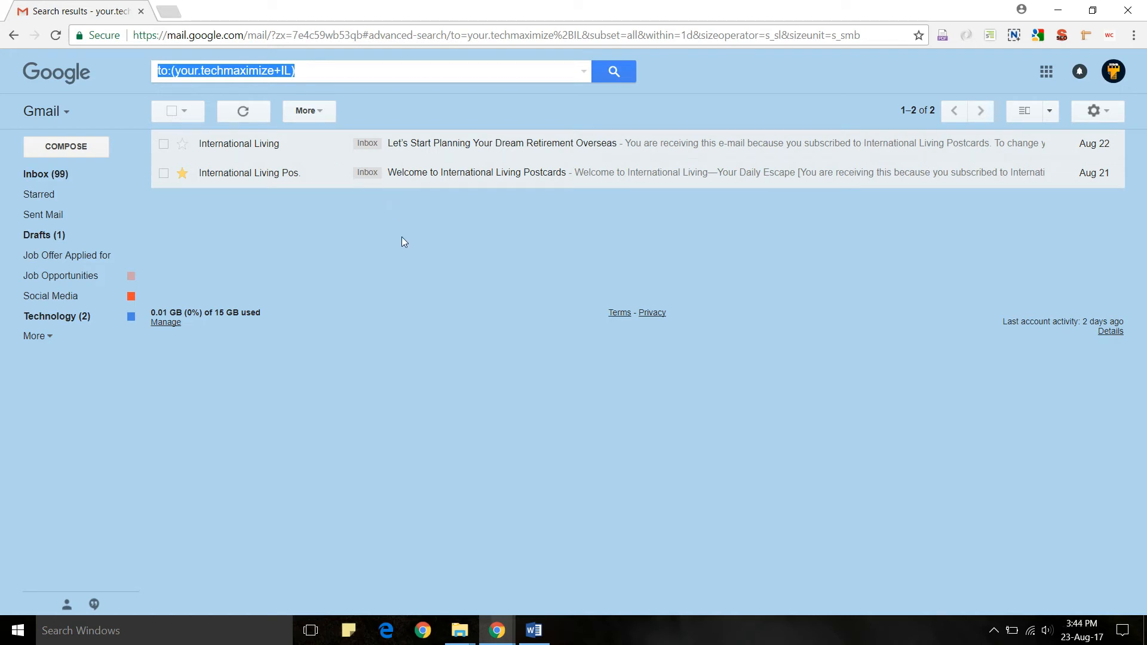
click(56, 174)
click(979, 114)
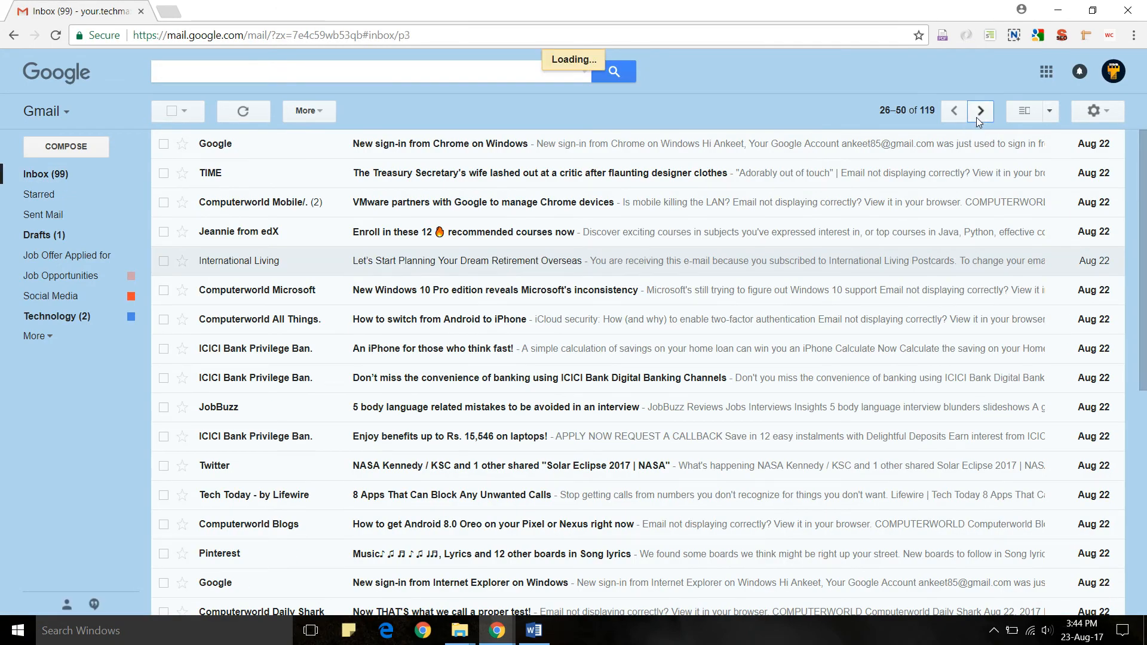
click(979, 113)
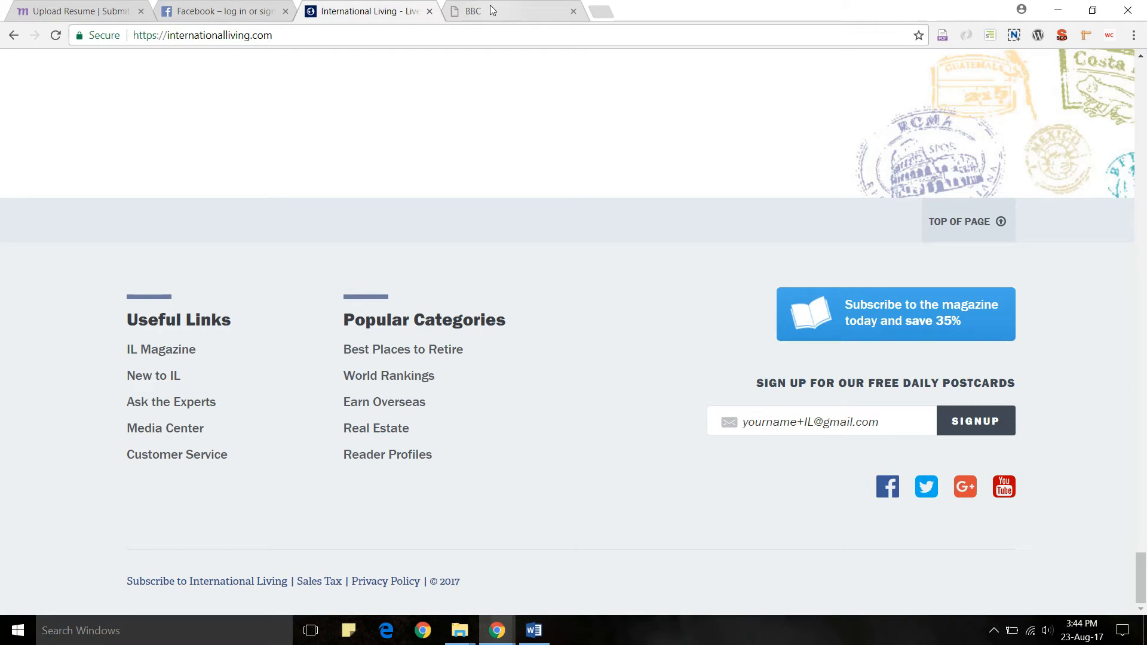
click(491, 10)
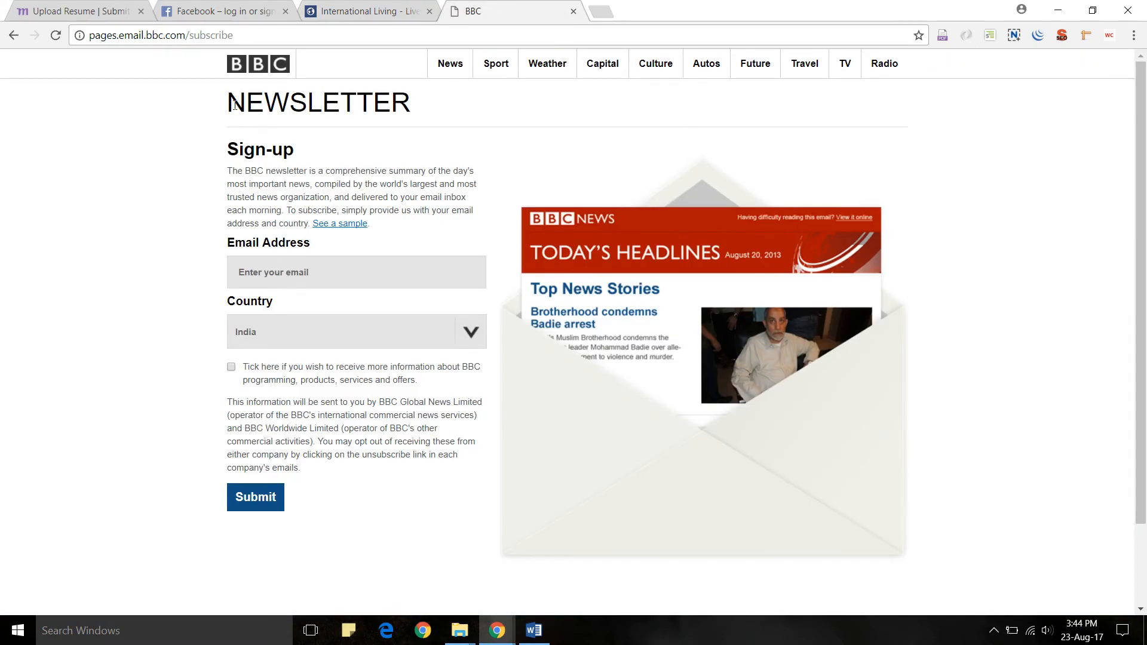
drag(228, 104, 426, 105)
click(285, 273)
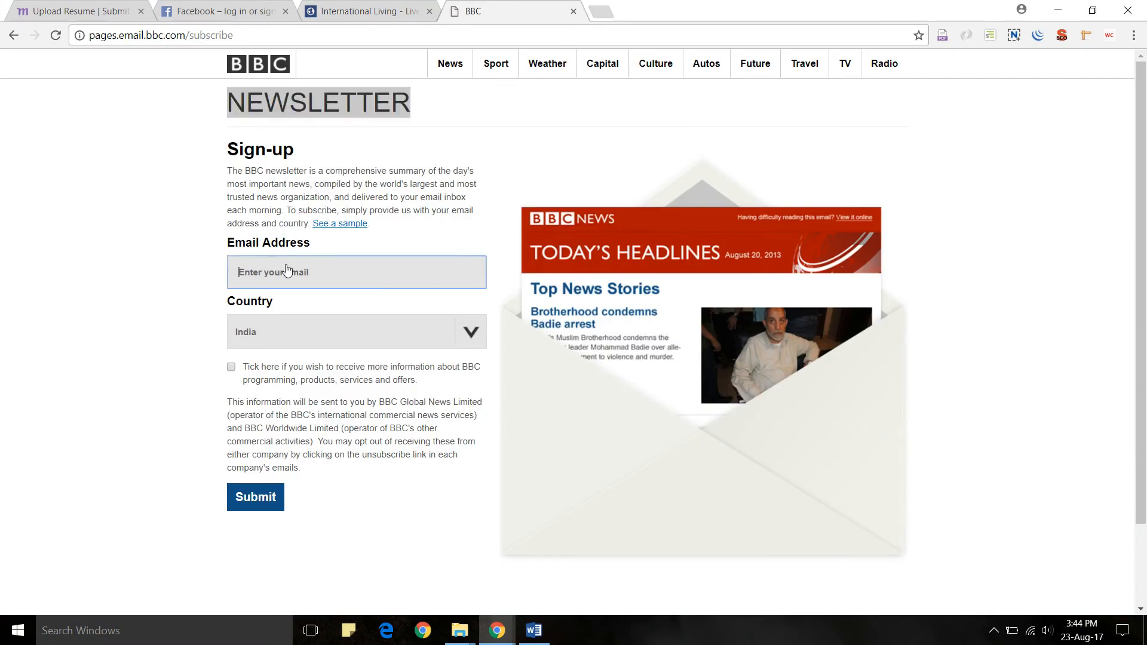
text(yournam)
text(e.bbc@gmail.com)
click(239, 503)
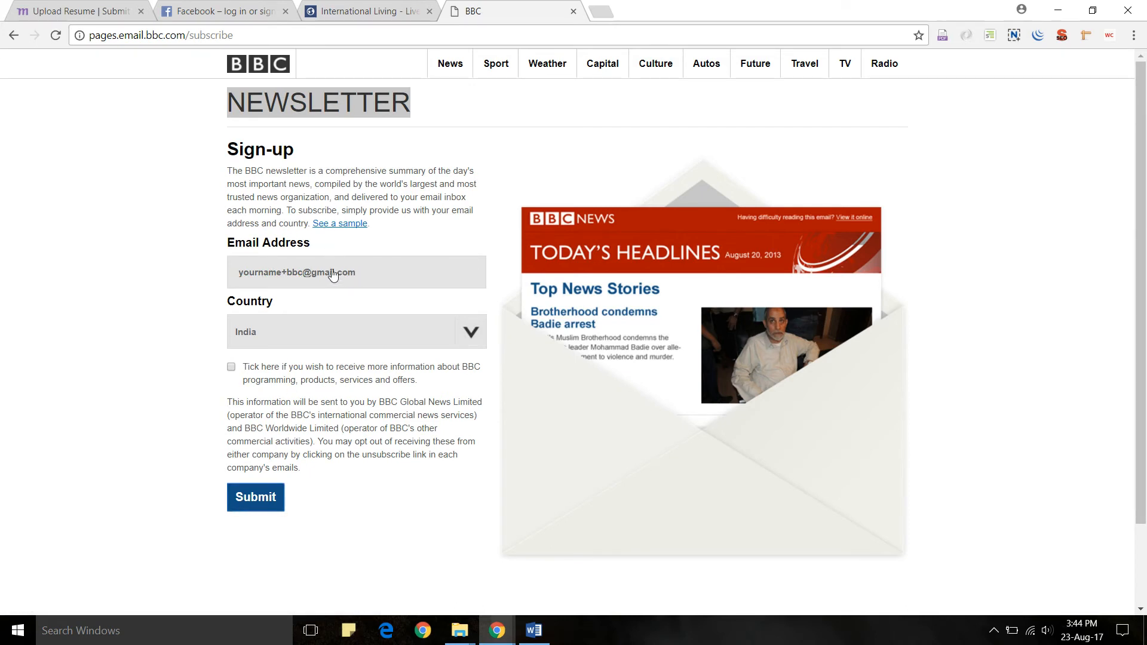
drag(303, 275, 282, 276)
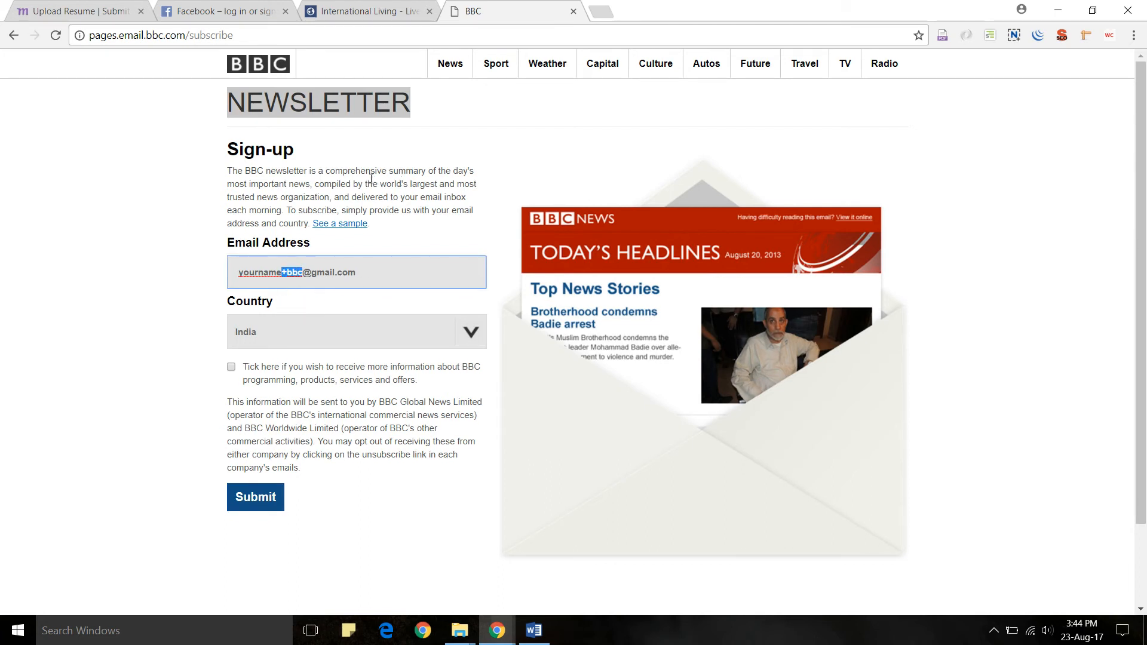
key(alt+Tab)
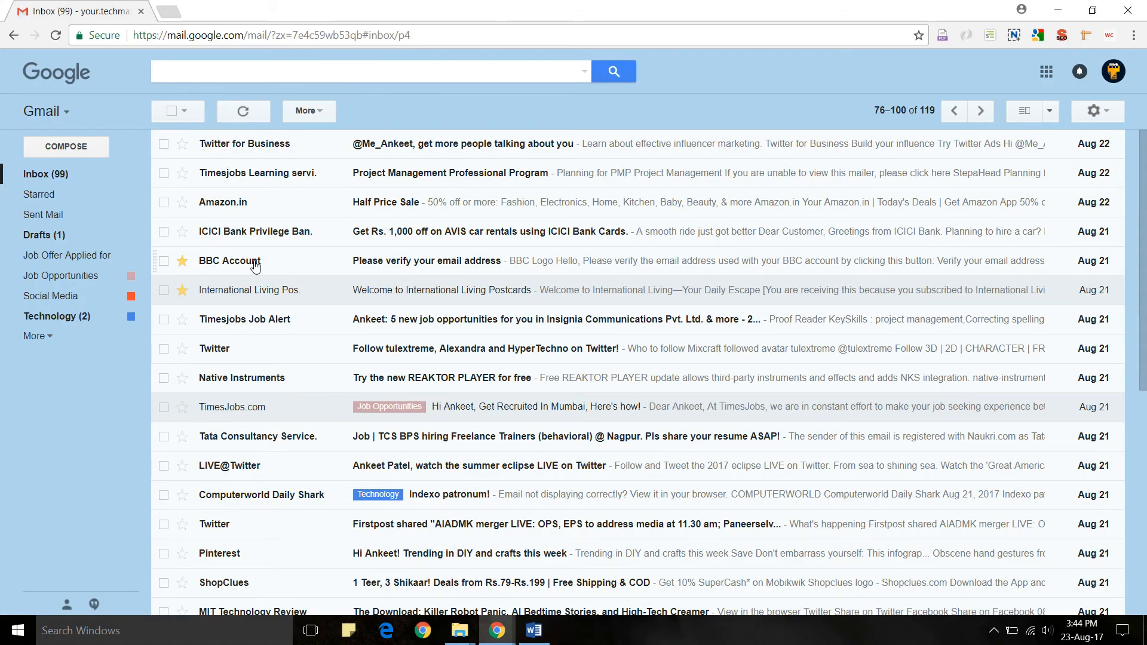
- Open the BBC Account verification email and highlight the +bbc alias in its recipient address
click(256, 265)
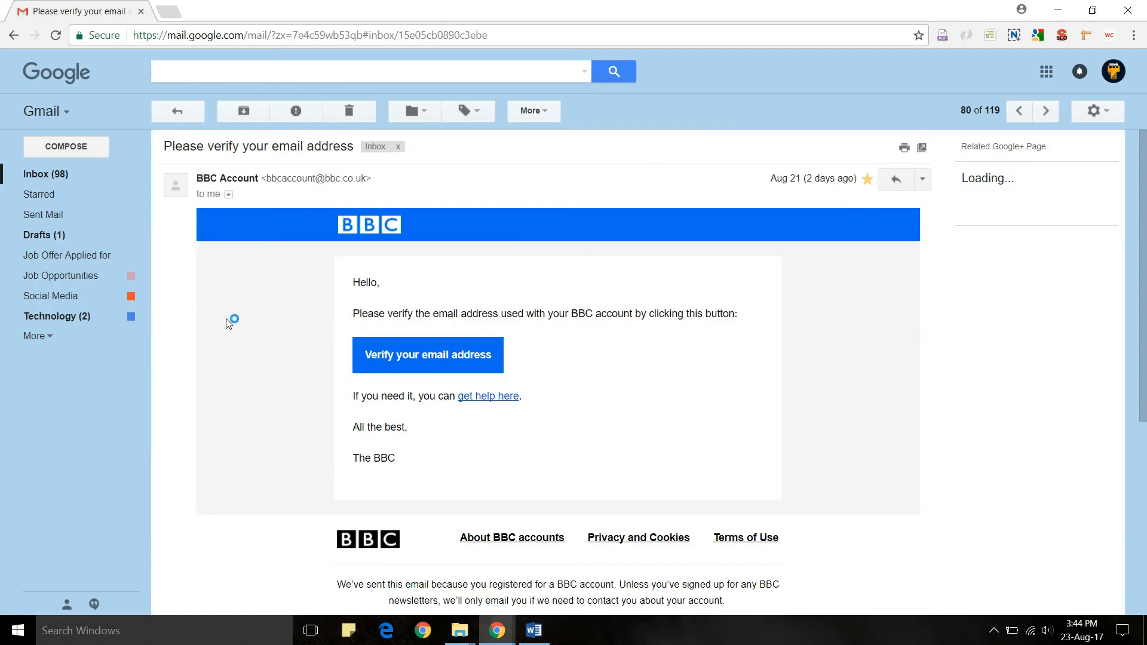
click(229, 195)
drag(453, 239, 297, 240)
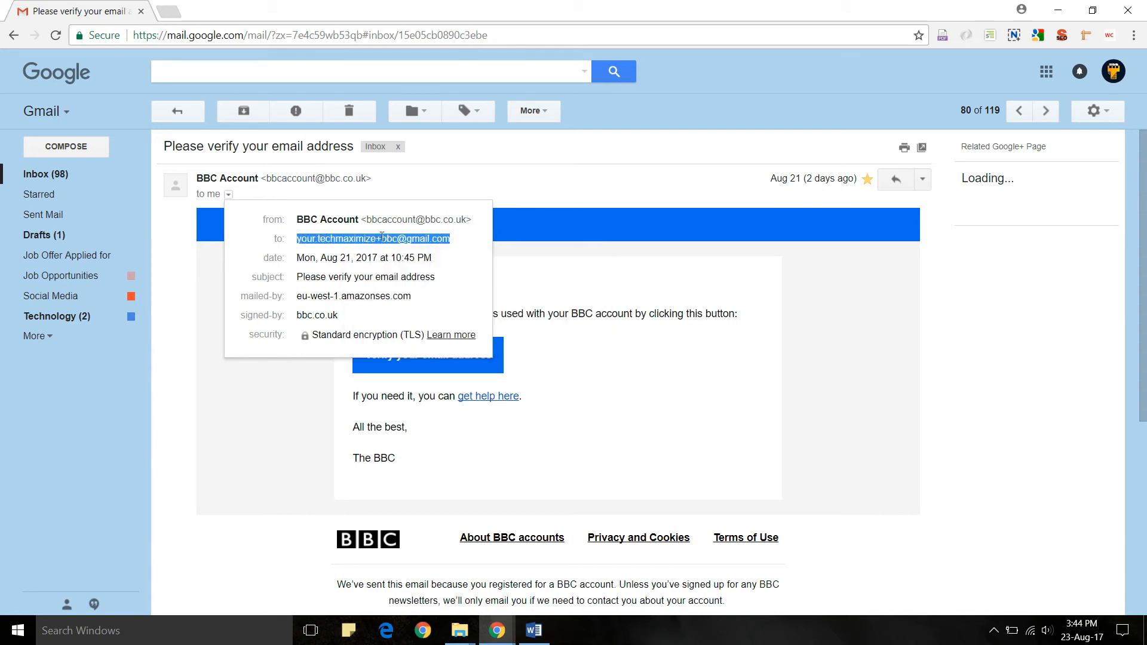
mouse_move(377, 235)
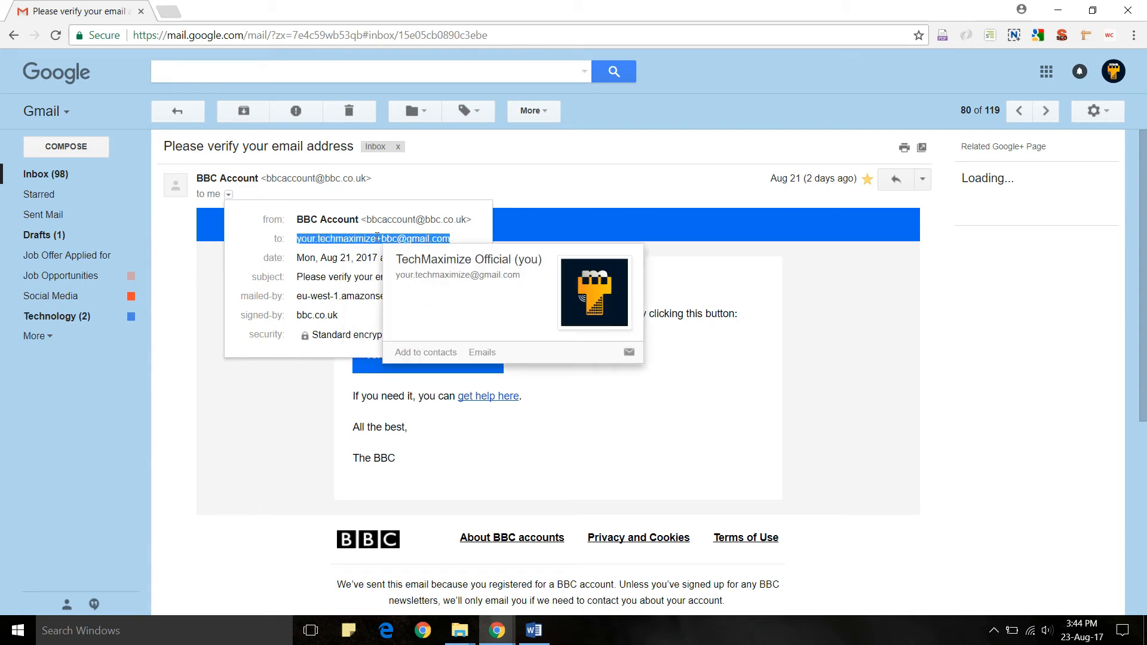
click(450, 235)
drag(449, 239, 376, 238)
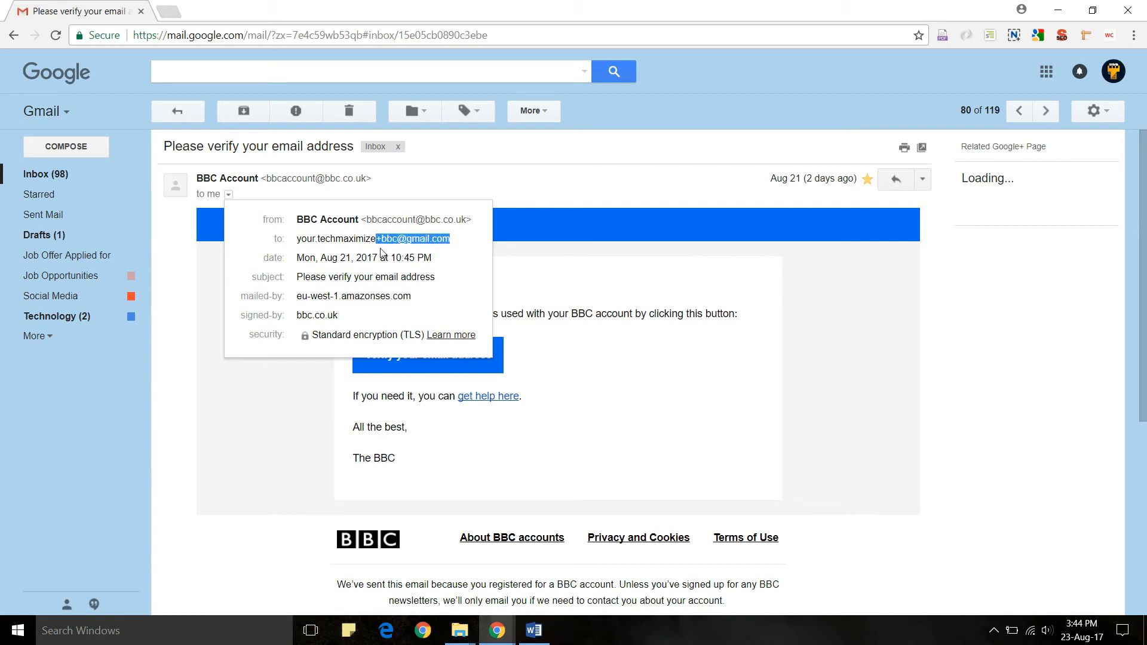
click(373, 237)
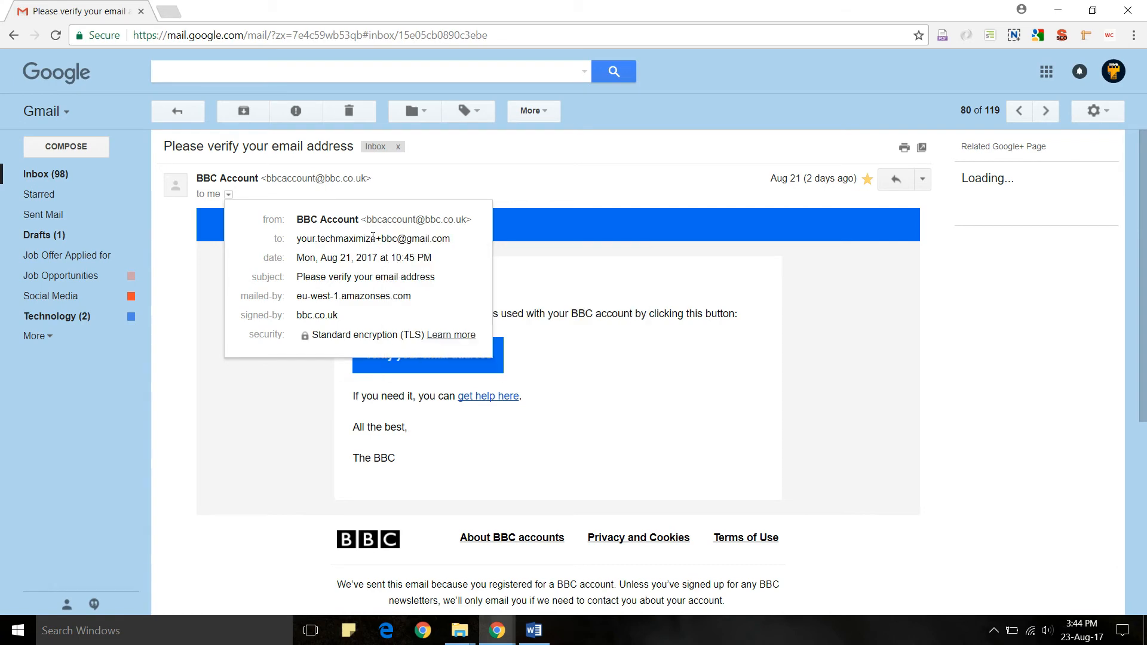
drag(376, 237, 319, 239)
click(178, 111)
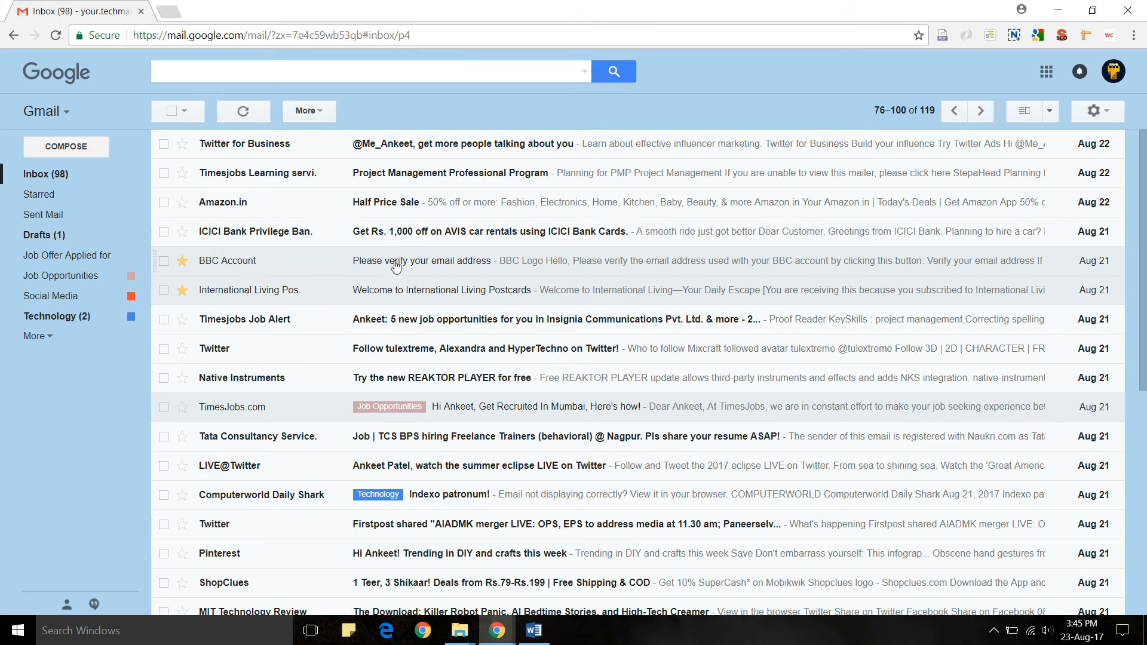
- Reopen the BBC email, toggle its recipient details and highlight +bbc again before returning to the inbox
click(396, 267)
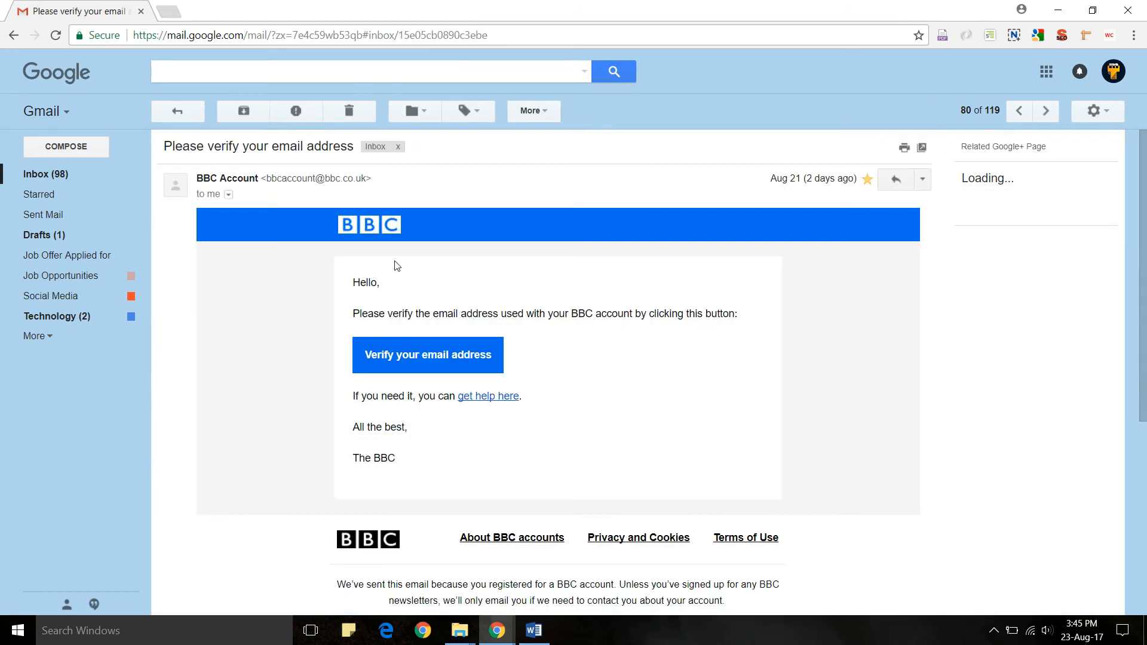
click(228, 195)
click(456, 176)
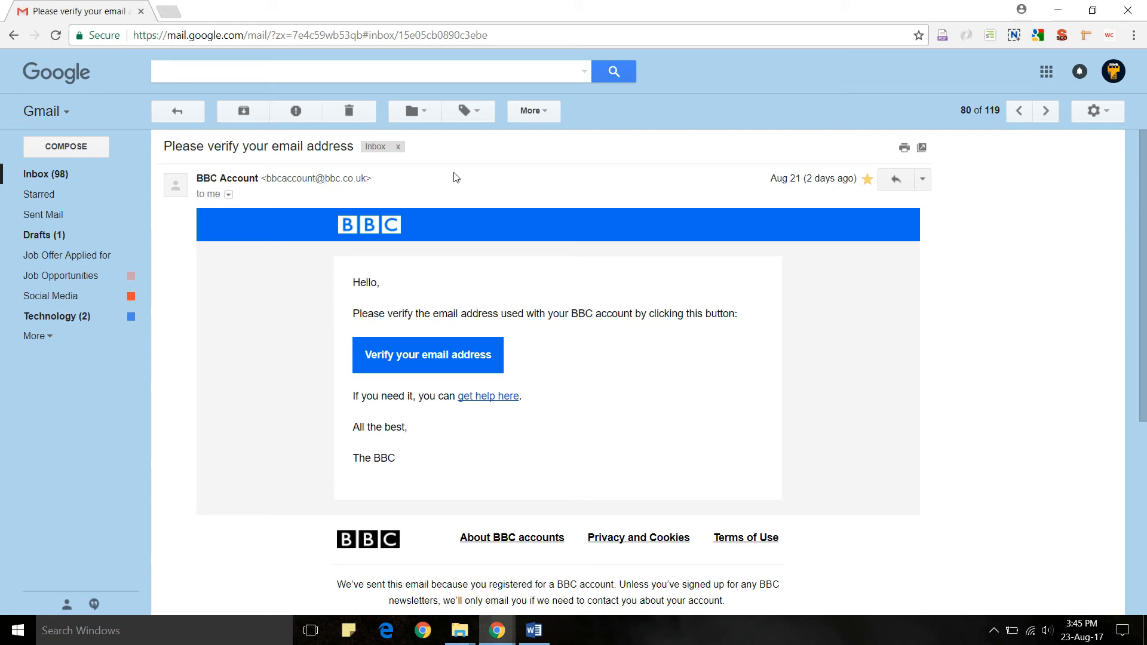
click(228, 194)
click(445, 187)
click(228, 194)
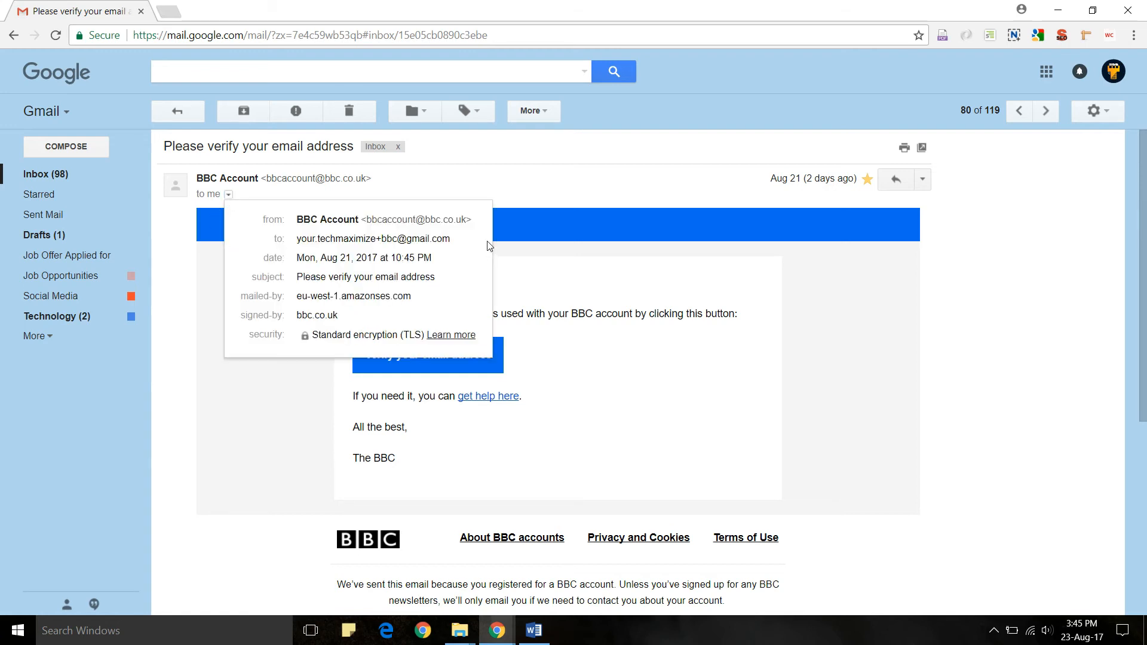
drag(451, 239, 297, 242)
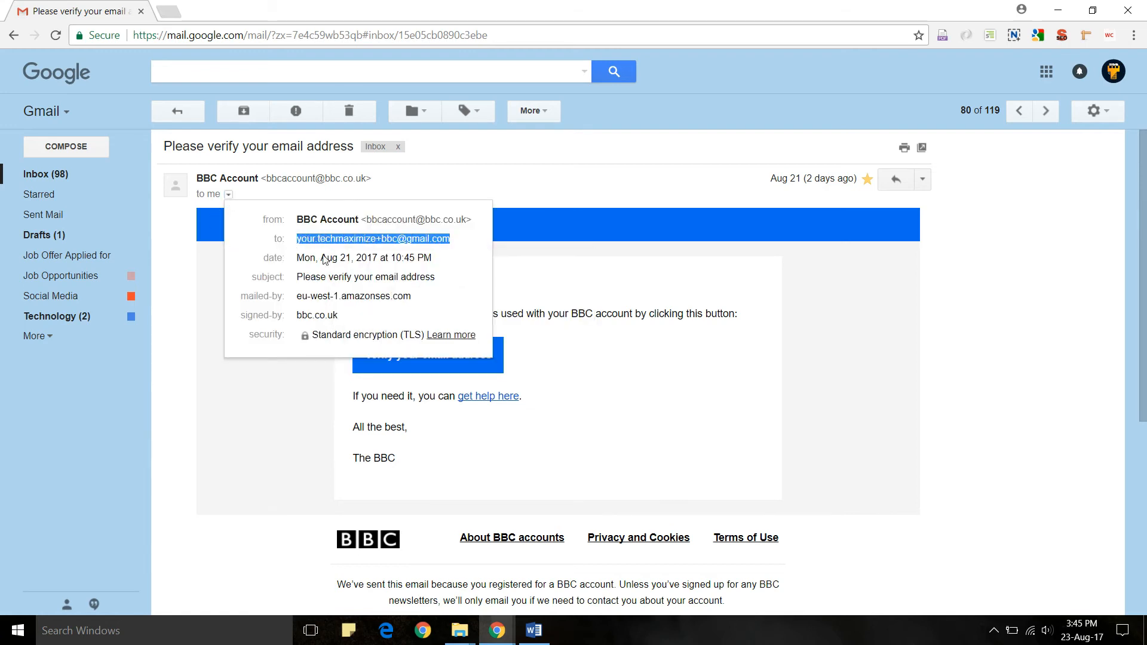
click(395, 237)
mouse_move(393, 238)
mouse_down()
mouse_move(377, 239)
mouse_move(399, 241)
mouse_up()
click(377, 240)
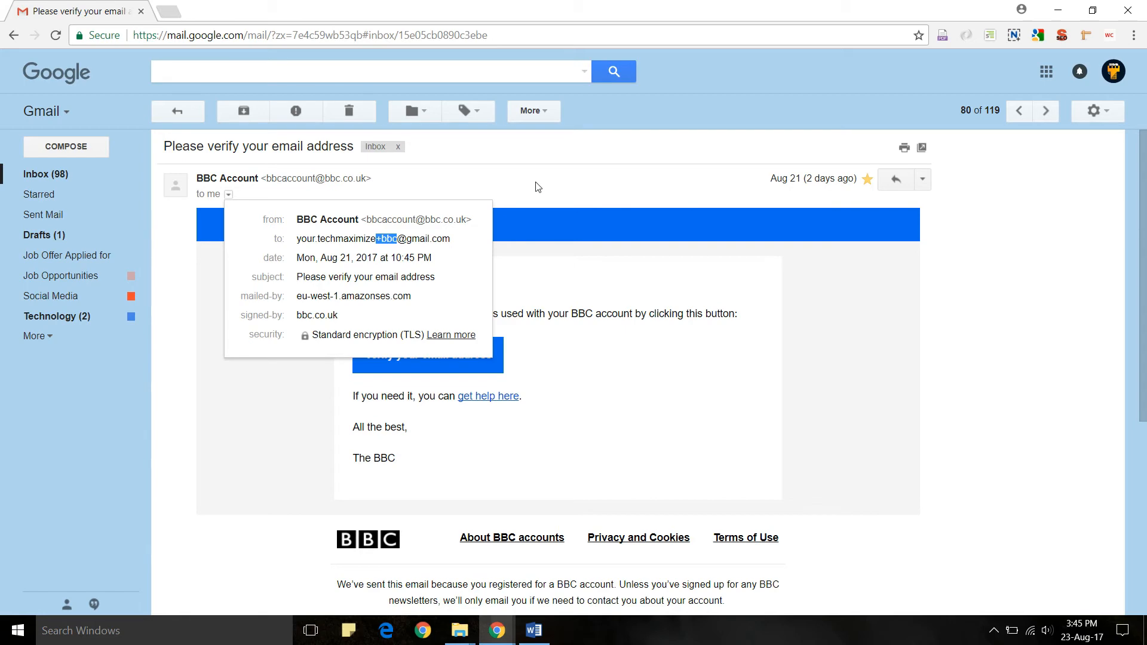
click(180, 112)
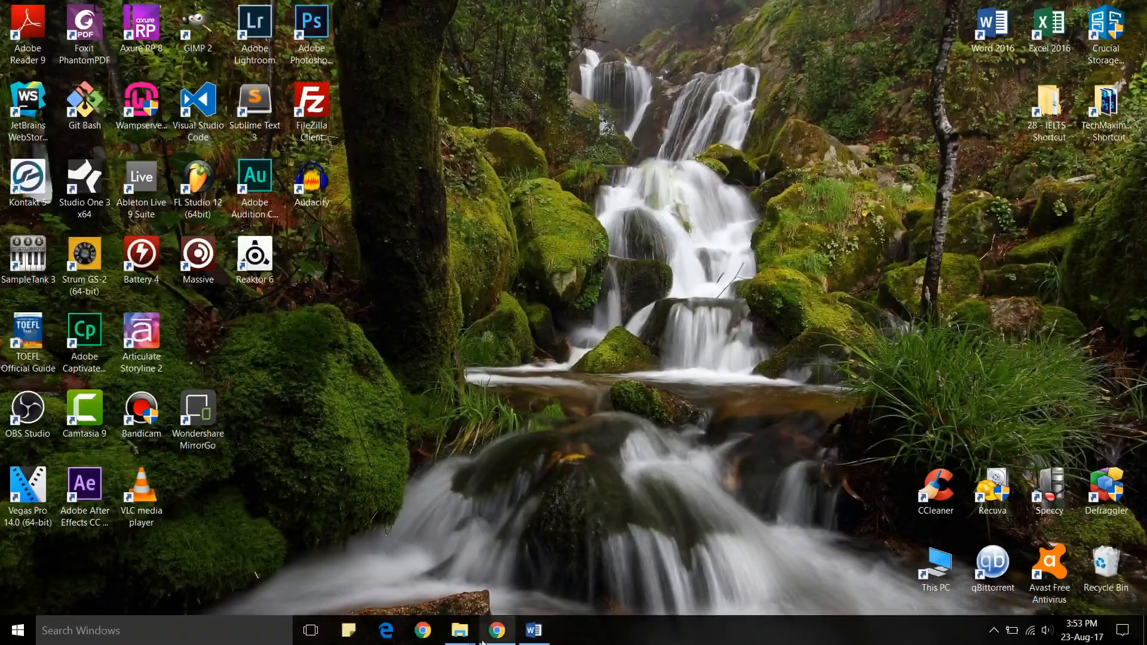
- Restore Gmail, glance at Starred and Sent Mail, then return to inbox conversations 1–25
click(496, 634)
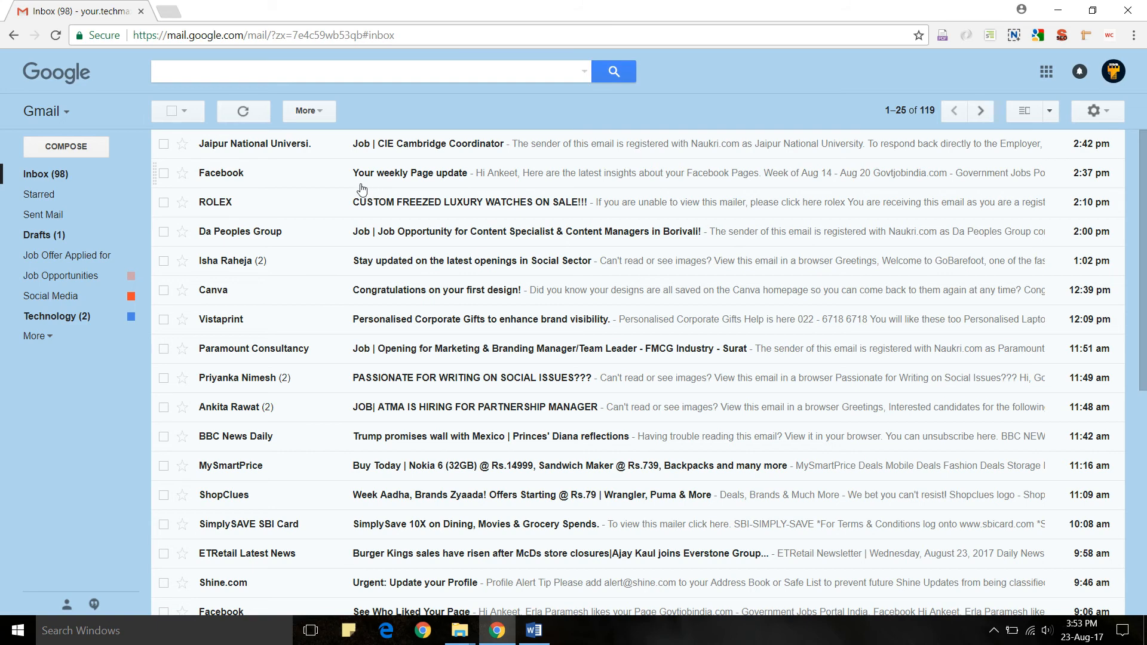
click(41, 194)
click(44, 217)
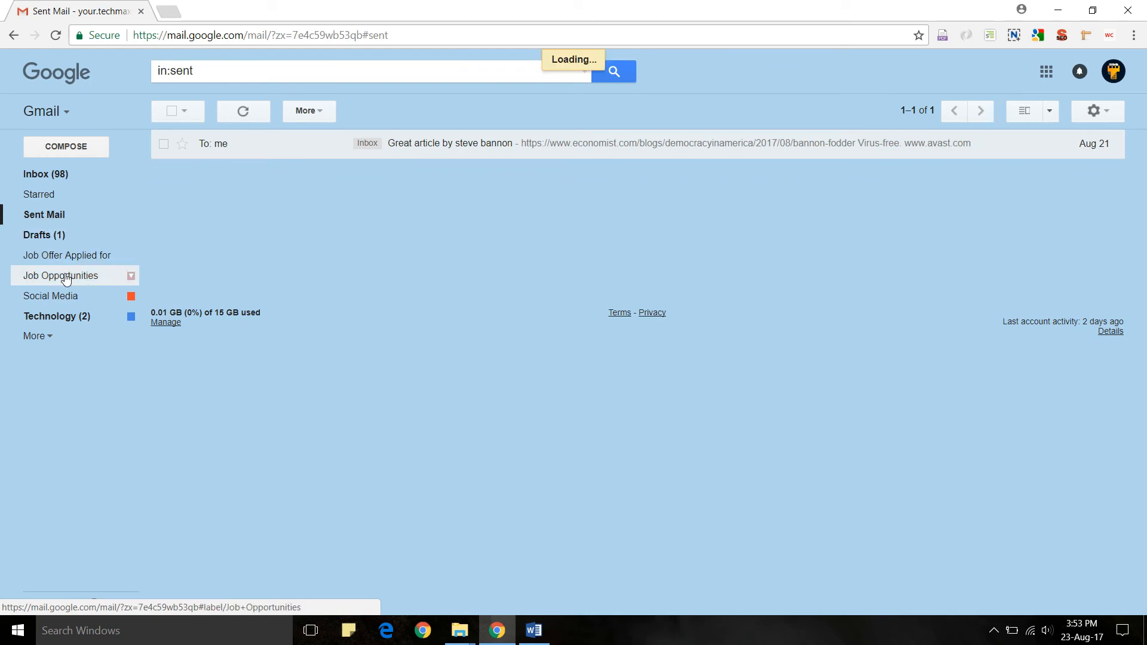
click(57, 179)
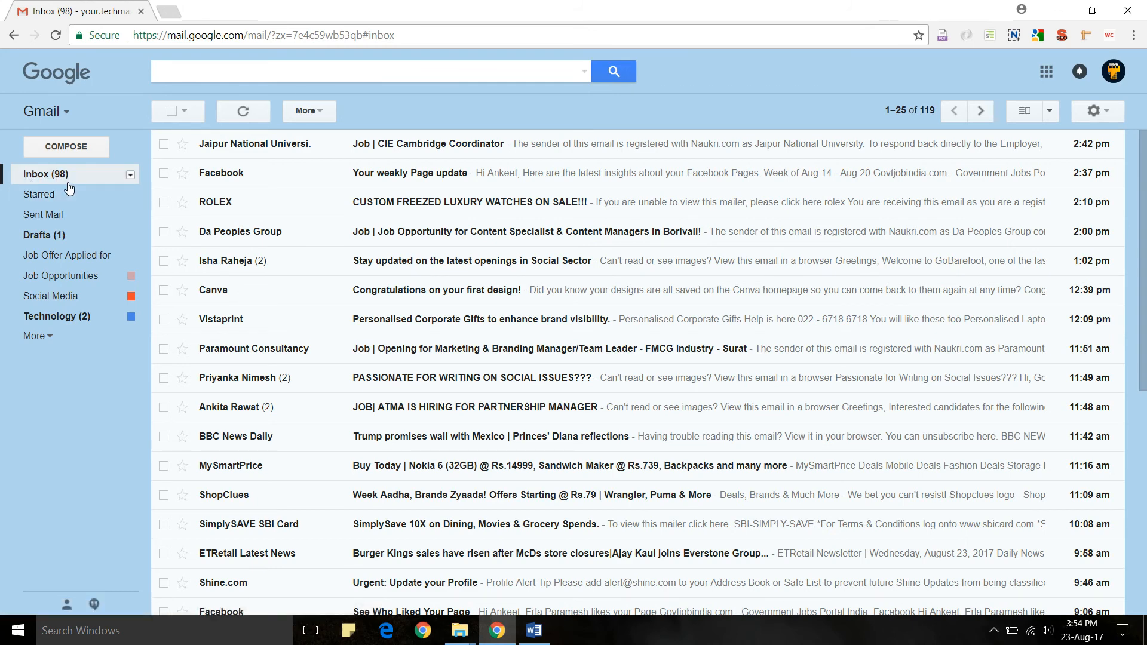
click(171, 111)
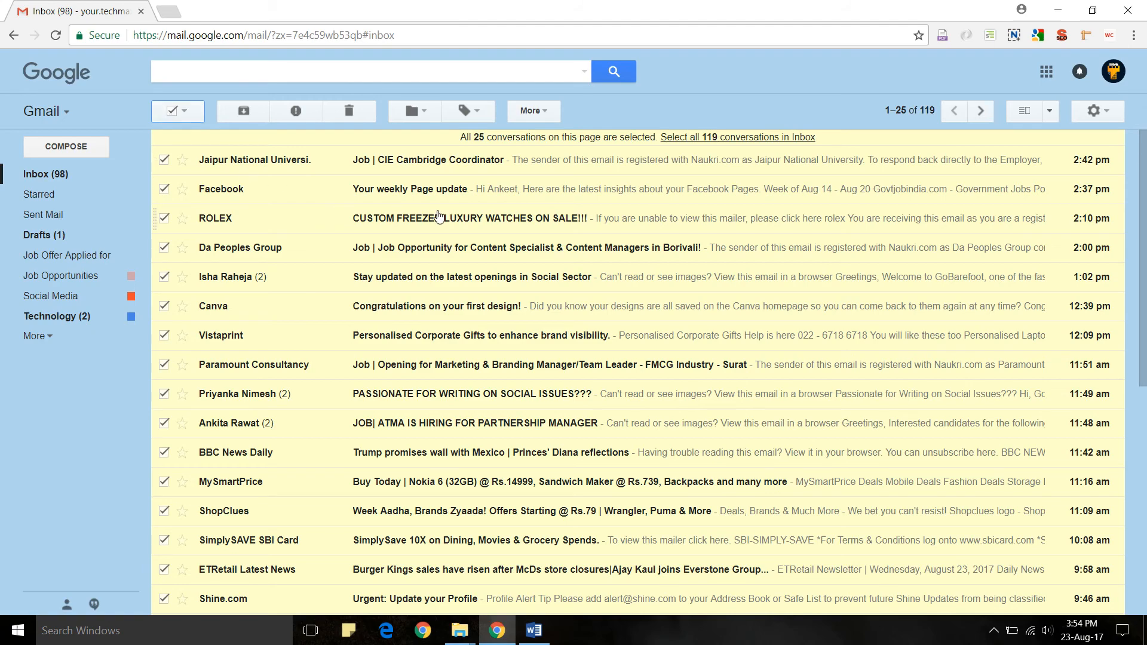
scroll(439, 216, down, 8)
scroll(439, 216, up, 8)
click(732, 139)
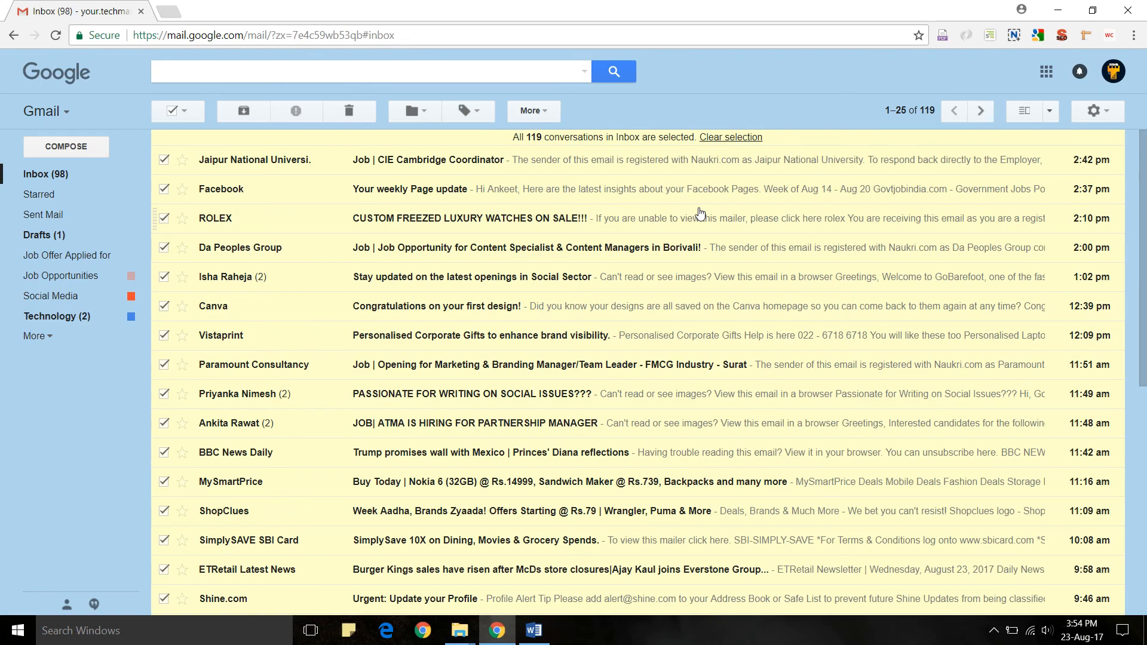
scroll(701, 213, down, 7)
scroll(699, 217, up, 6)
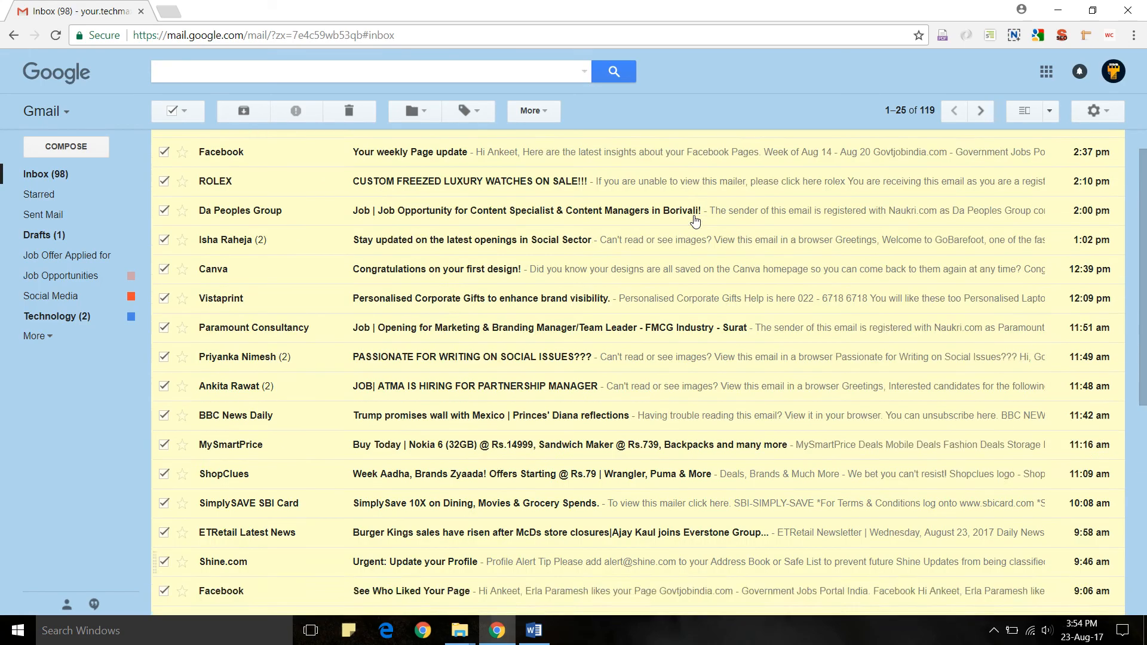
scroll(695, 223, down, 3)
scroll(696, 223, up, 4)
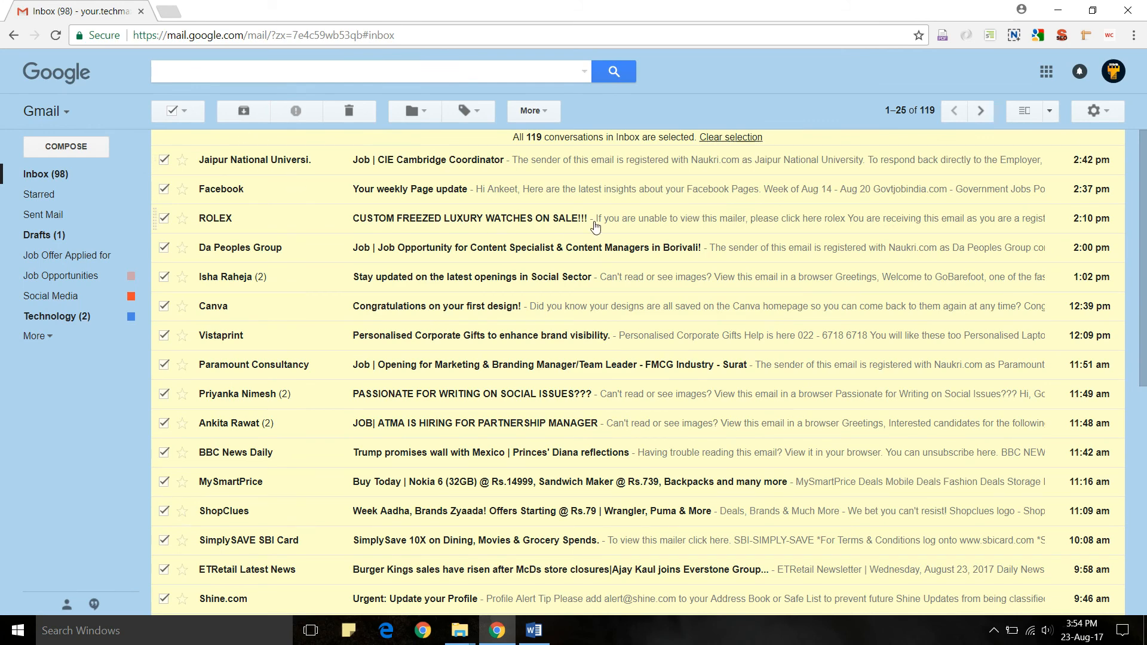
scroll(603, 245, down, 5)
scroll(605, 246, up, 5)
click(172, 112)
click(174, 113)
click(173, 113)
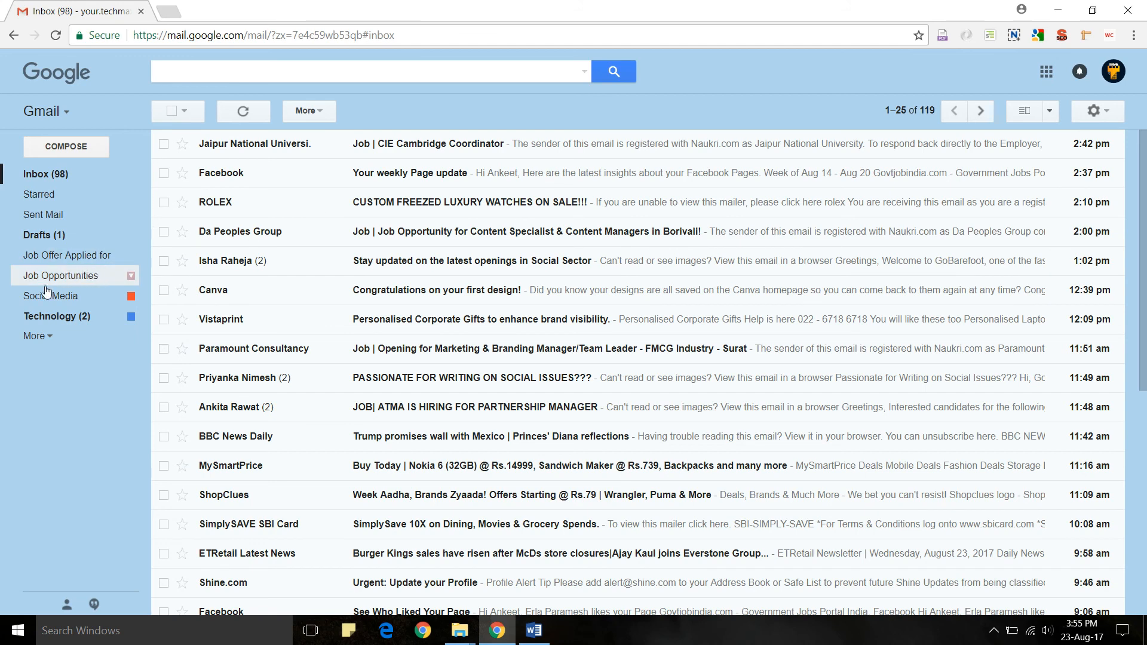
click(48, 341)
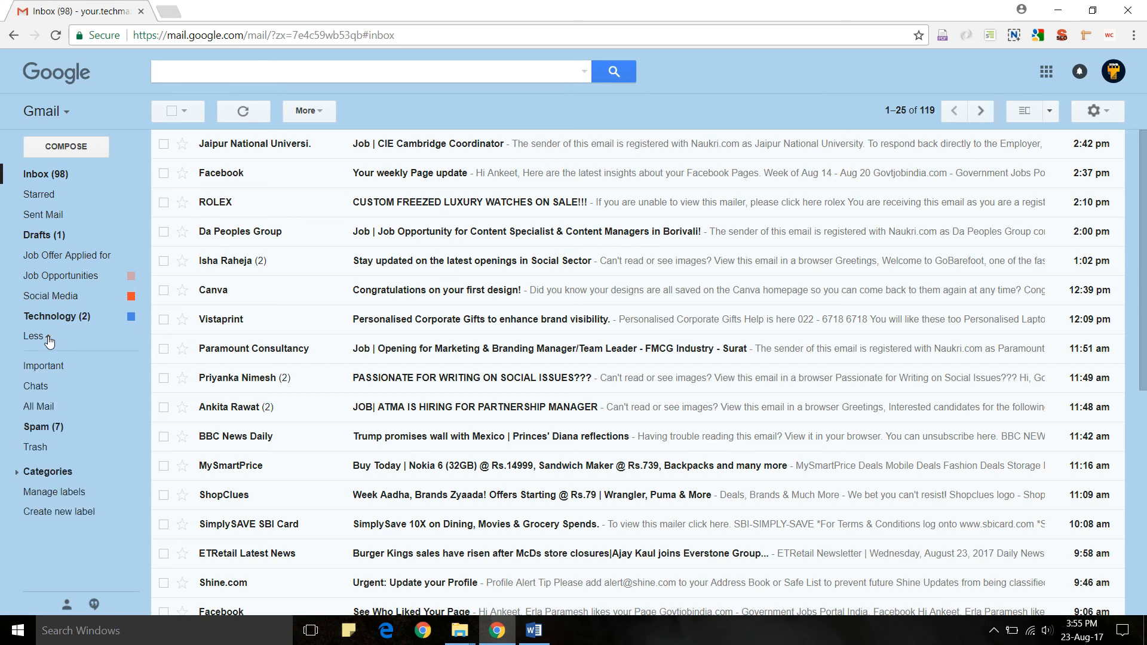
click(37, 427)
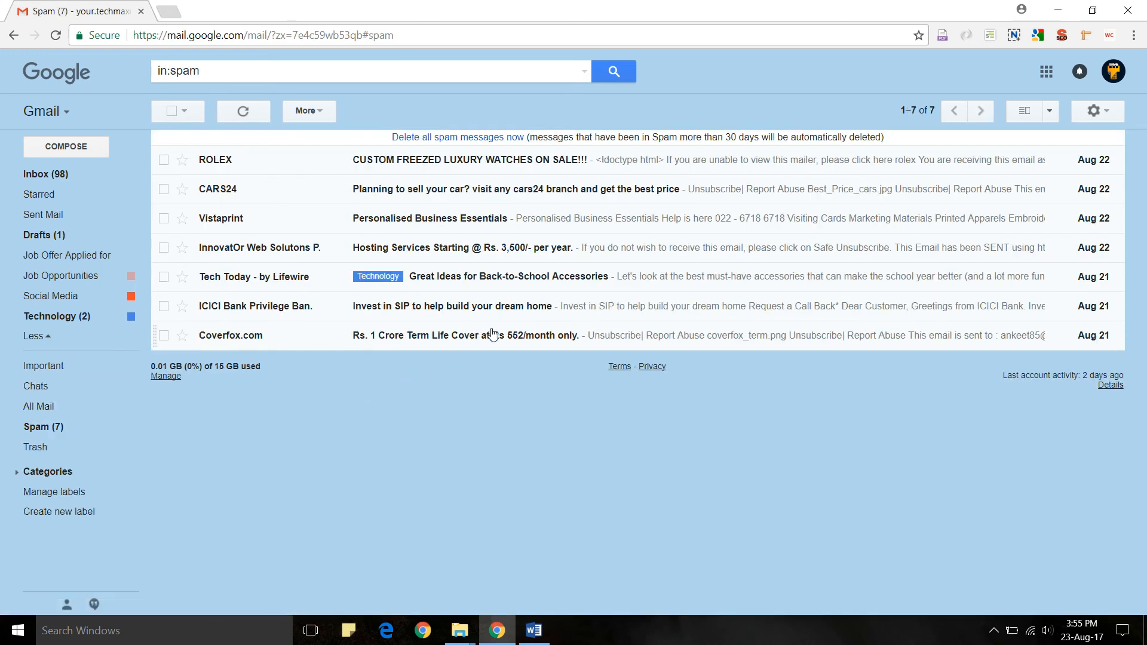
click(46, 174)
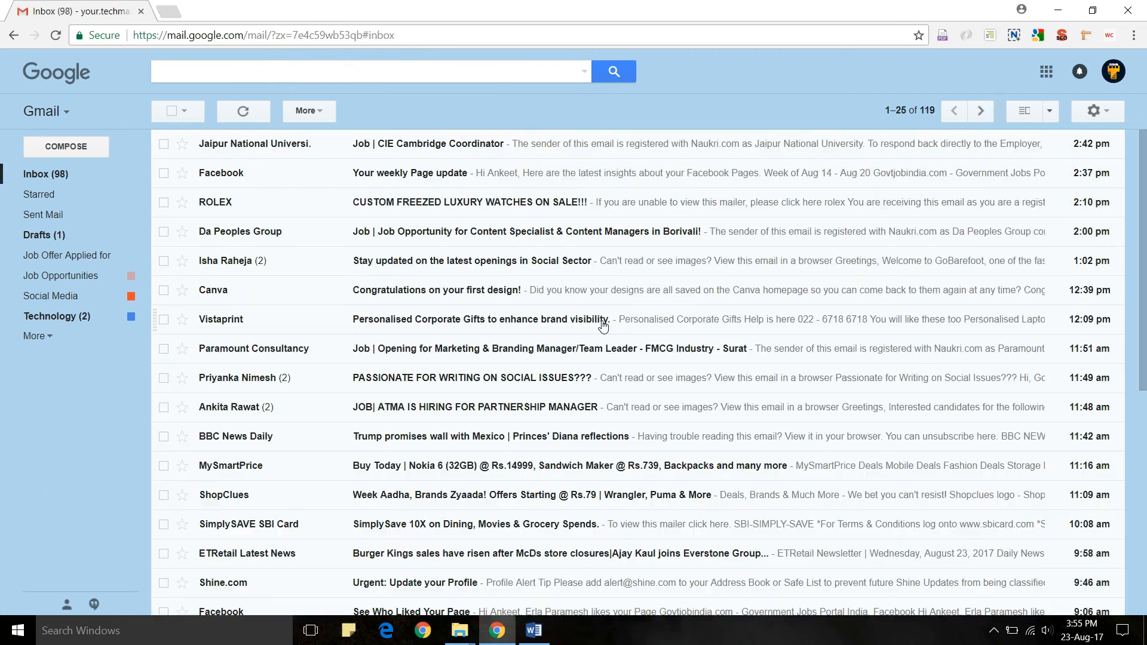